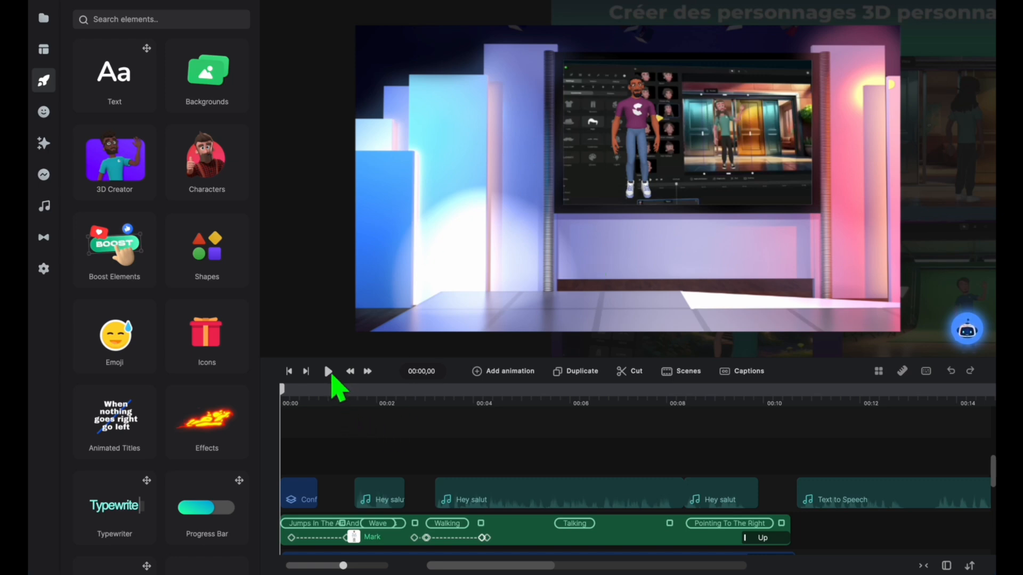
Step: Play the project preview from the start, stop it, and enlarge the timeline area
click(328, 372)
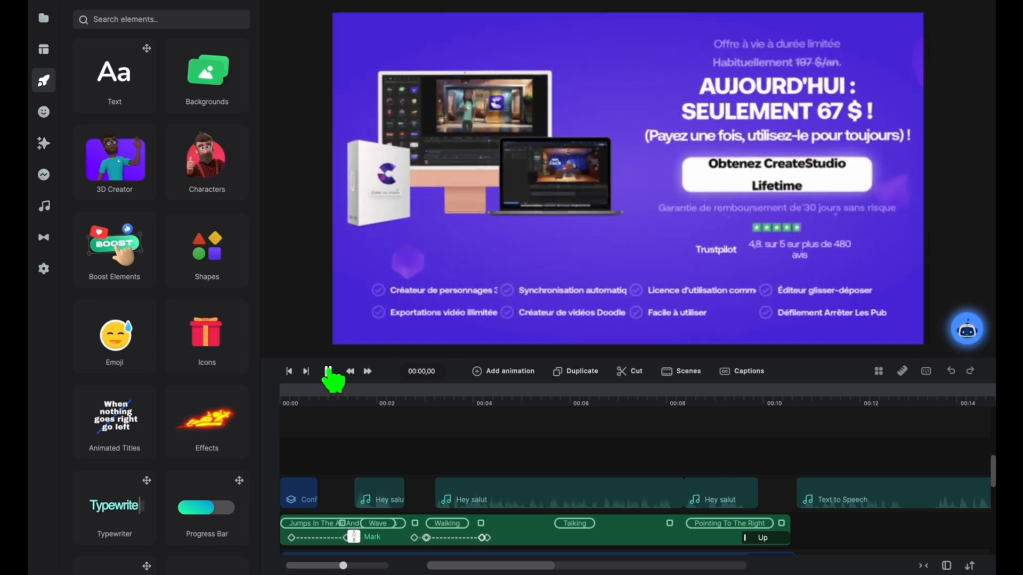
click(328, 372)
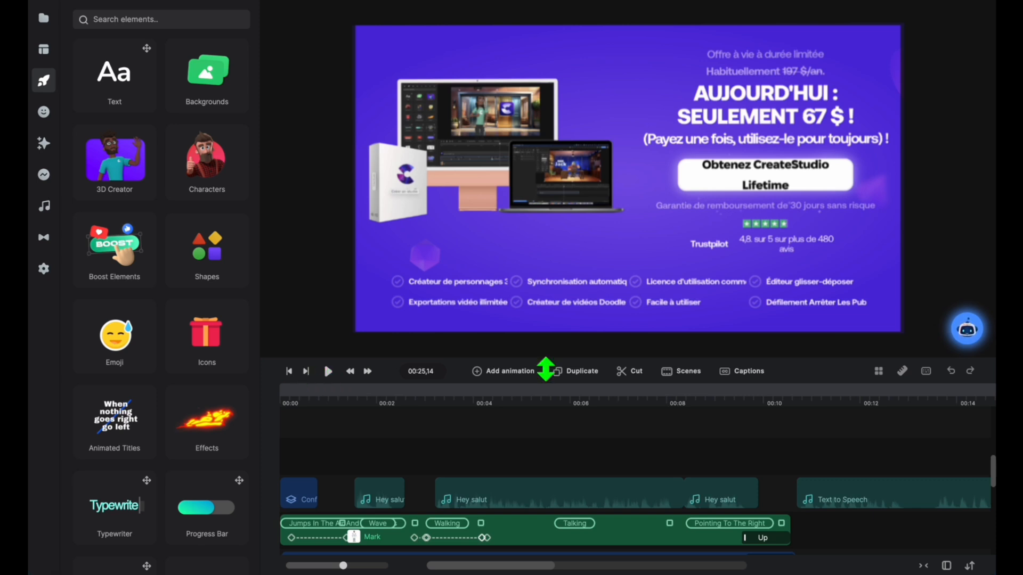
drag(545, 369, 542, 210)
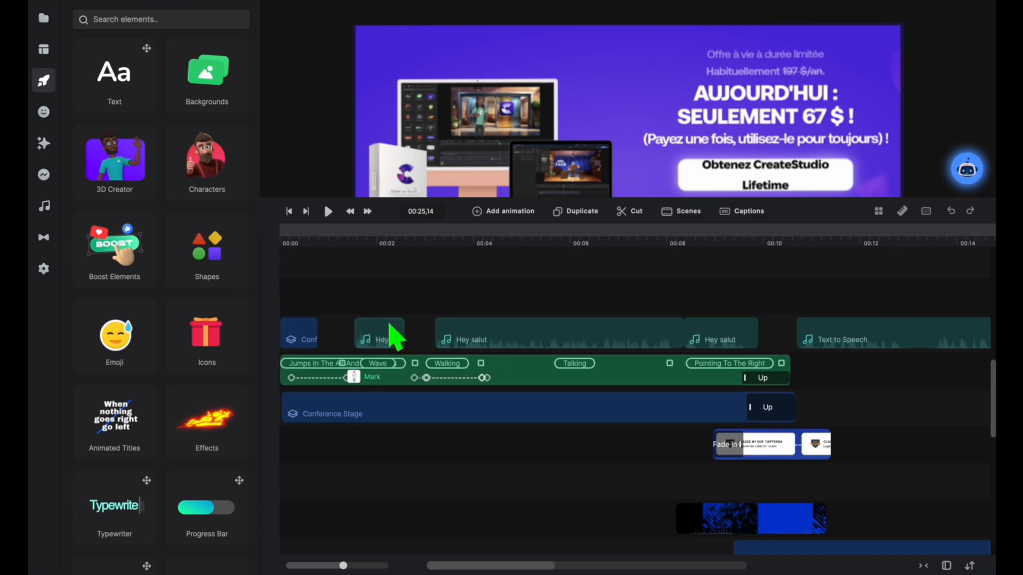
Step: Examine the settings and positions of the Hey salut and Text to Speech audio clips along the timeline
click(396, 351)
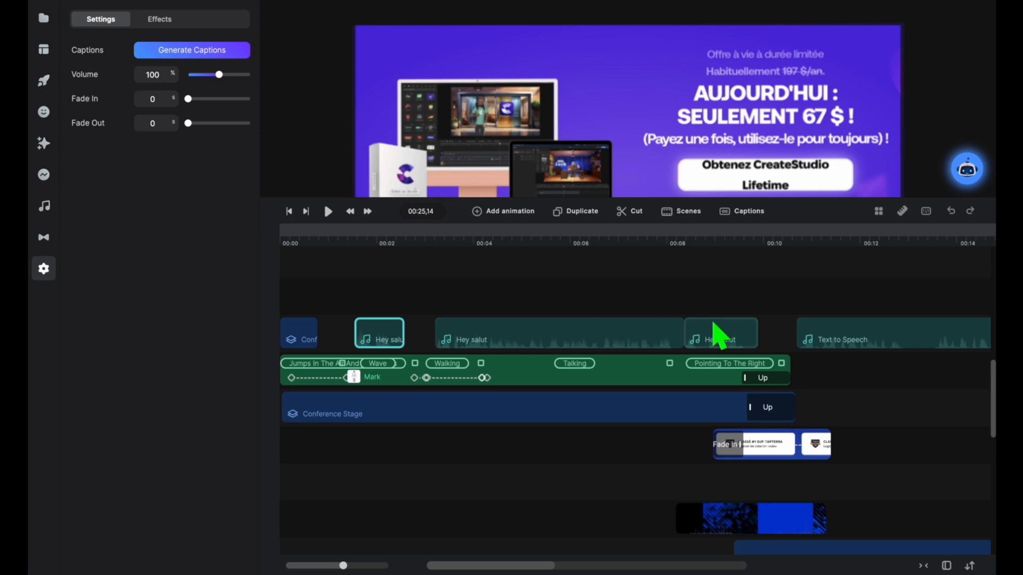
click(736, 342)
click(852, 344)
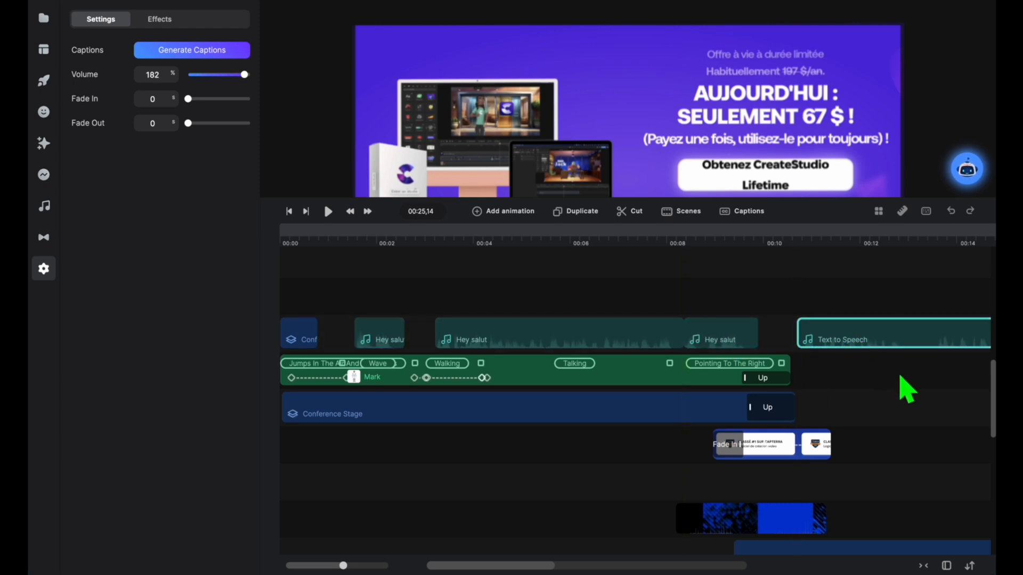
scroll(906, 385, right, 10)
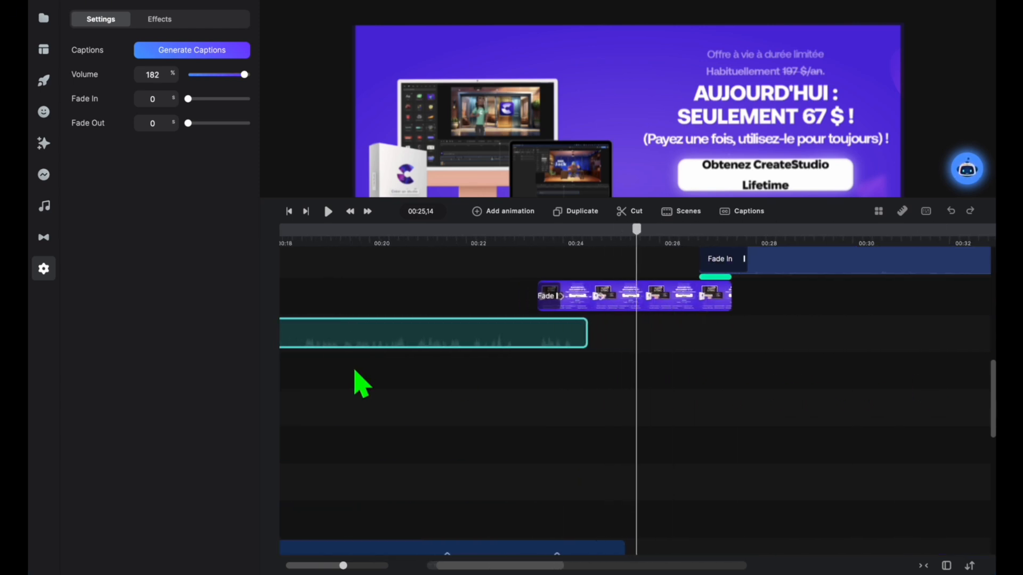
scroll(582, 354, left, 10)
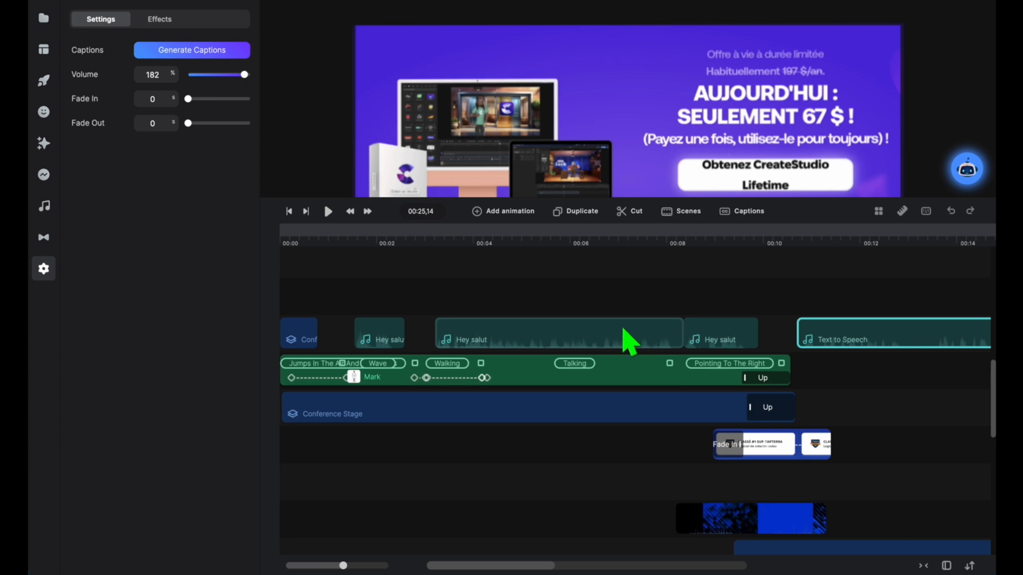
scroll(623, 335, left, 2)
click(530, 347)
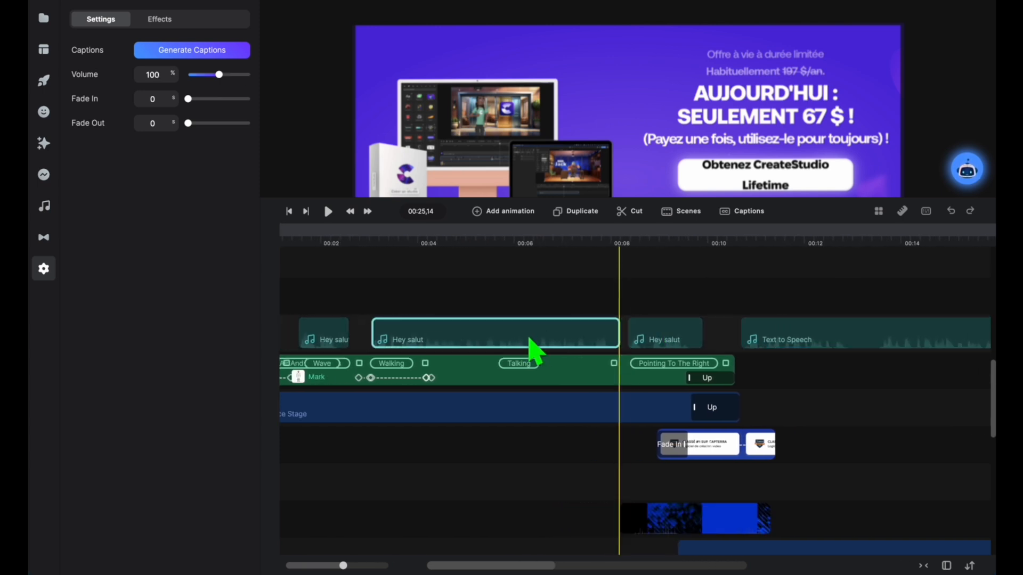
scroll(849, 337, right, 6)
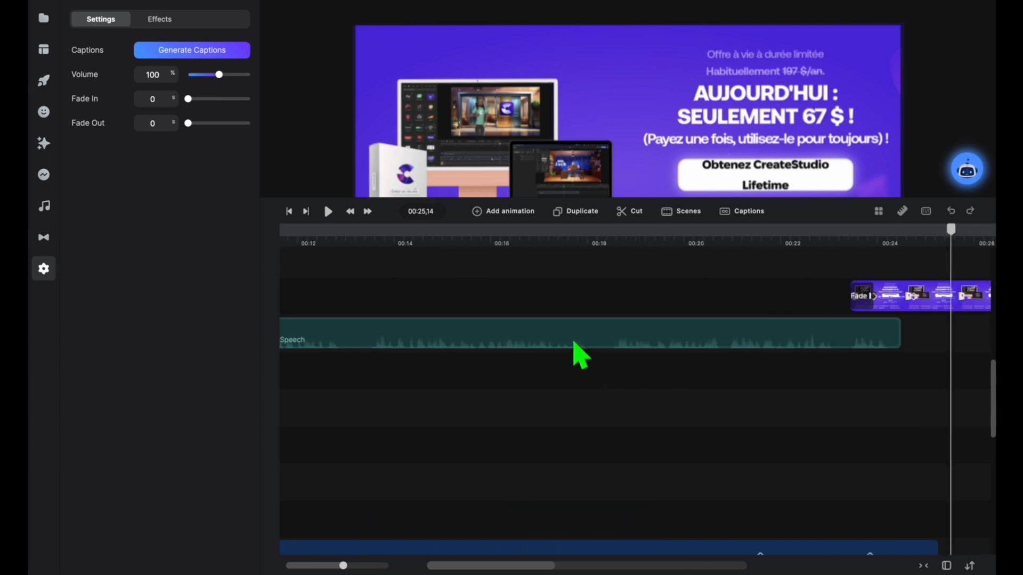
click(591, 343)
scroll(612, 345, left, 8)
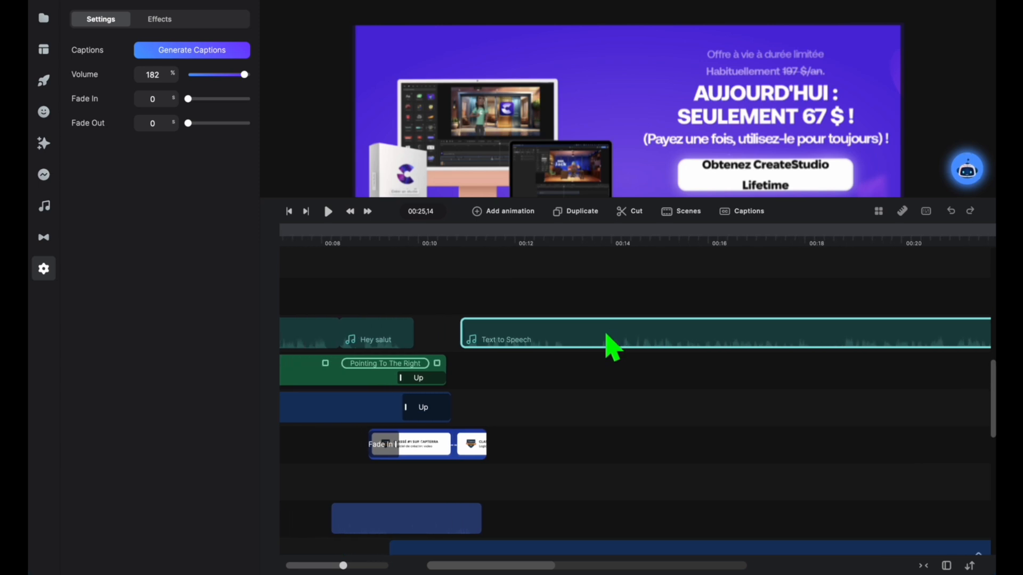
scroll(621, 348, left, 3)
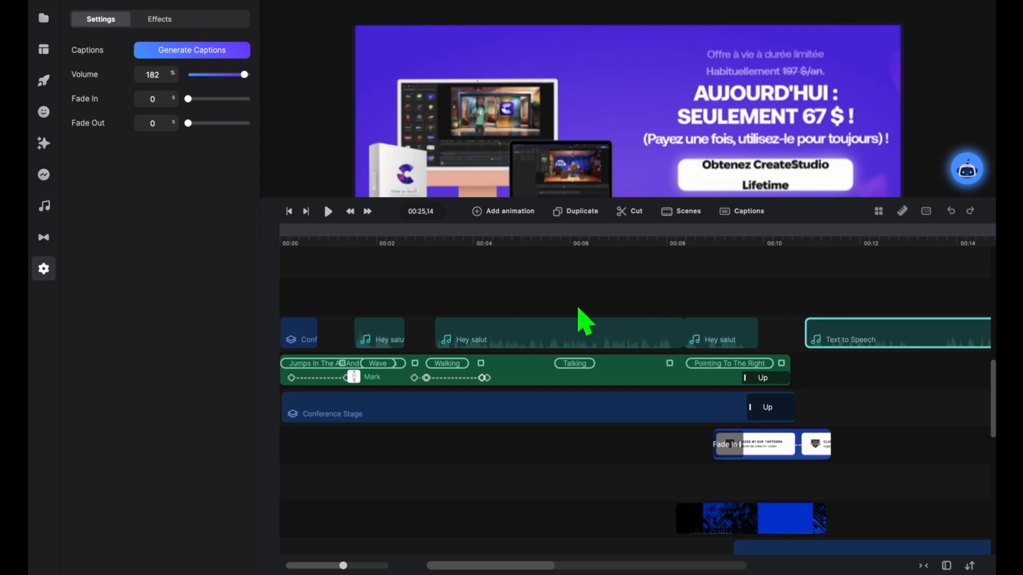
Step: Inspect the first Hey salut audio clip, the Mark character, the Conference Stage groups and the fade-in image clip on the timeline
click(391, 334)
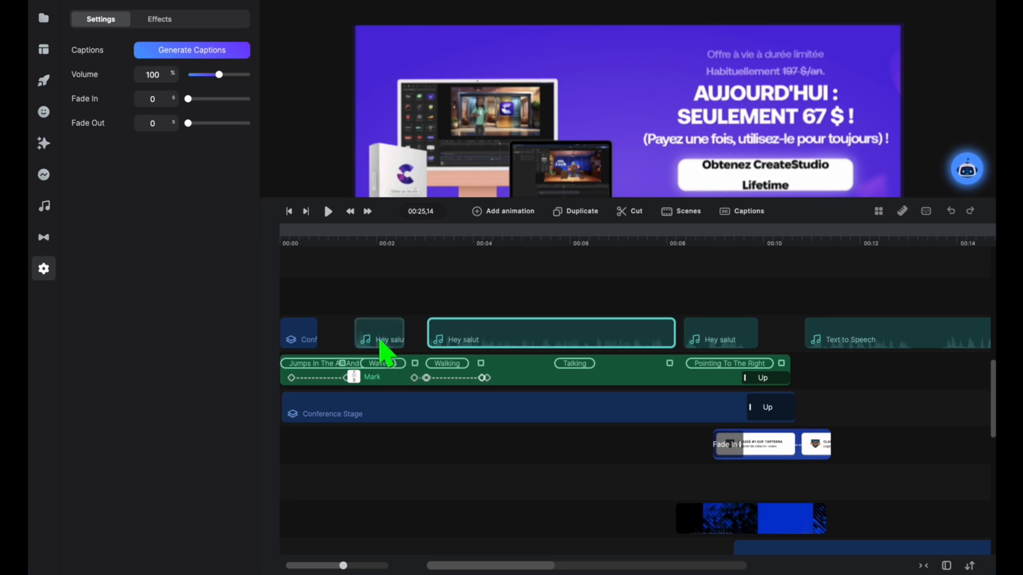
click(382, 343)
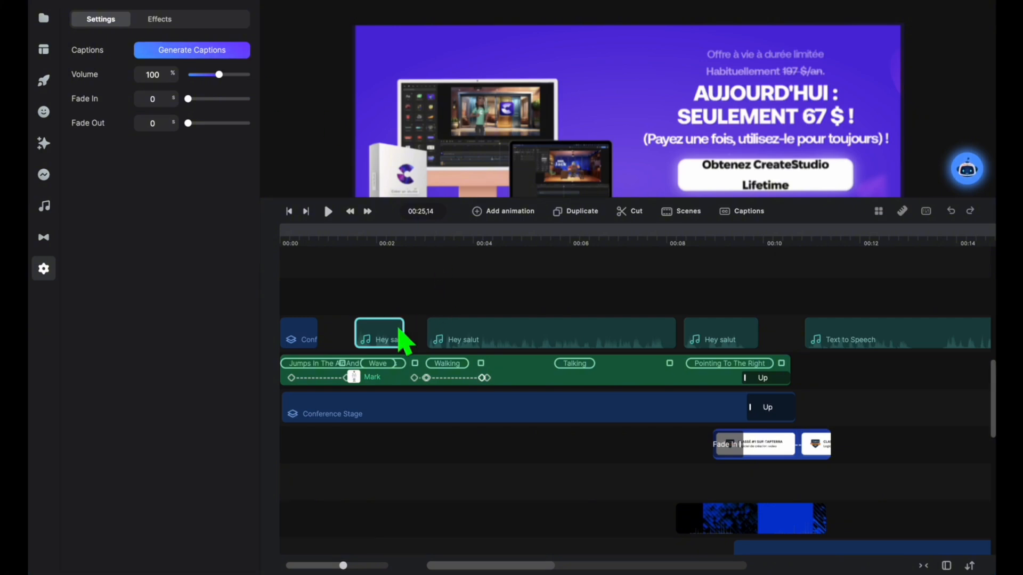
click(402, 381)
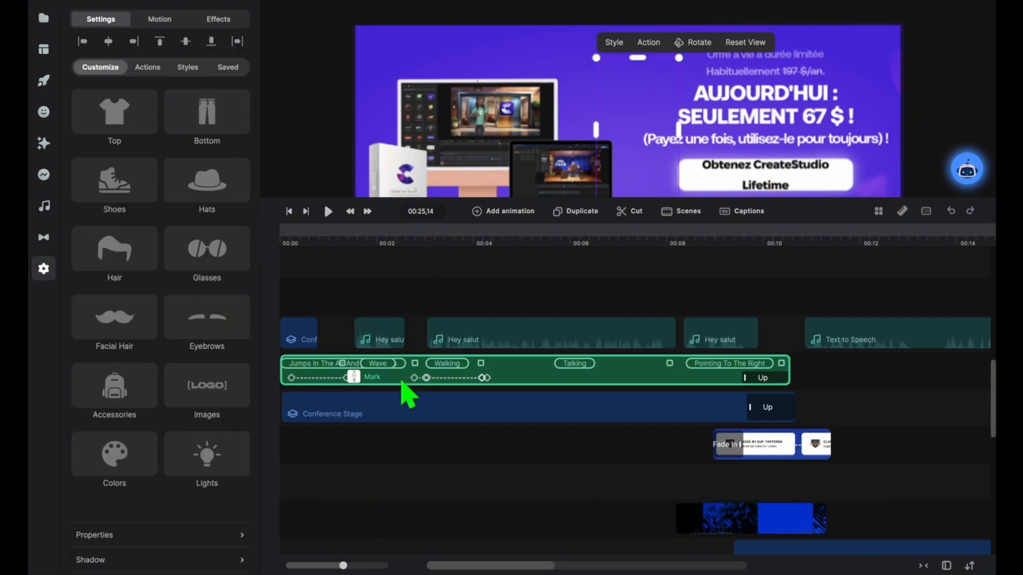
click(415, 424)
click(315, 351)
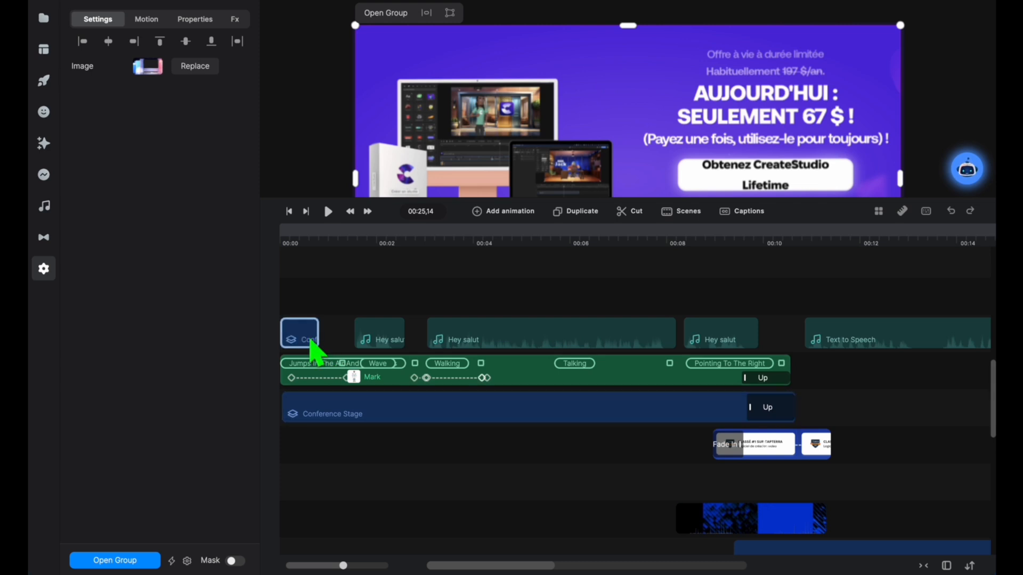
click(783, 448)
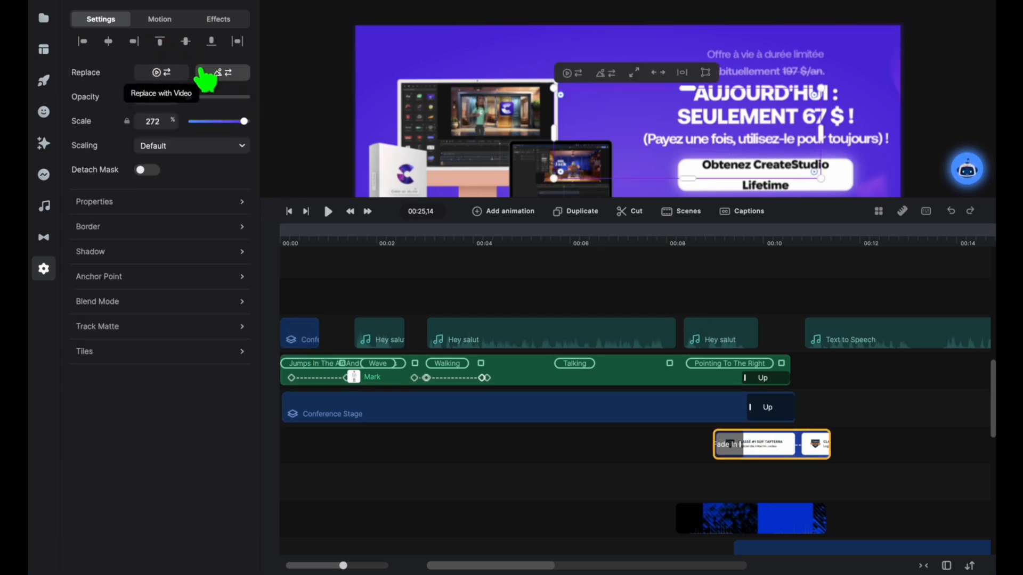
Step: Generate captions for the first Hey salut audio clip with French as the media language
click(391, 344)
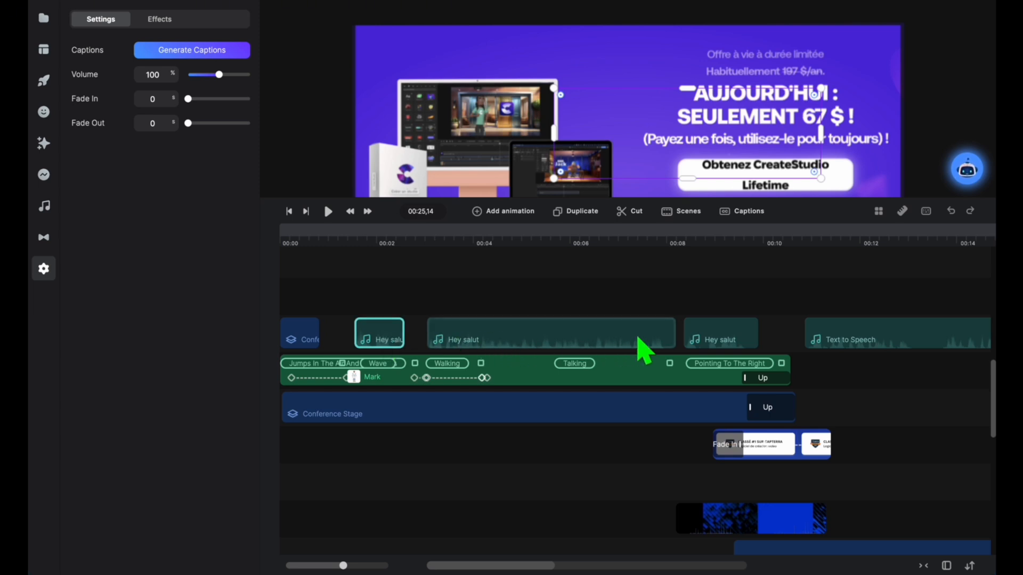
click(221, 53)
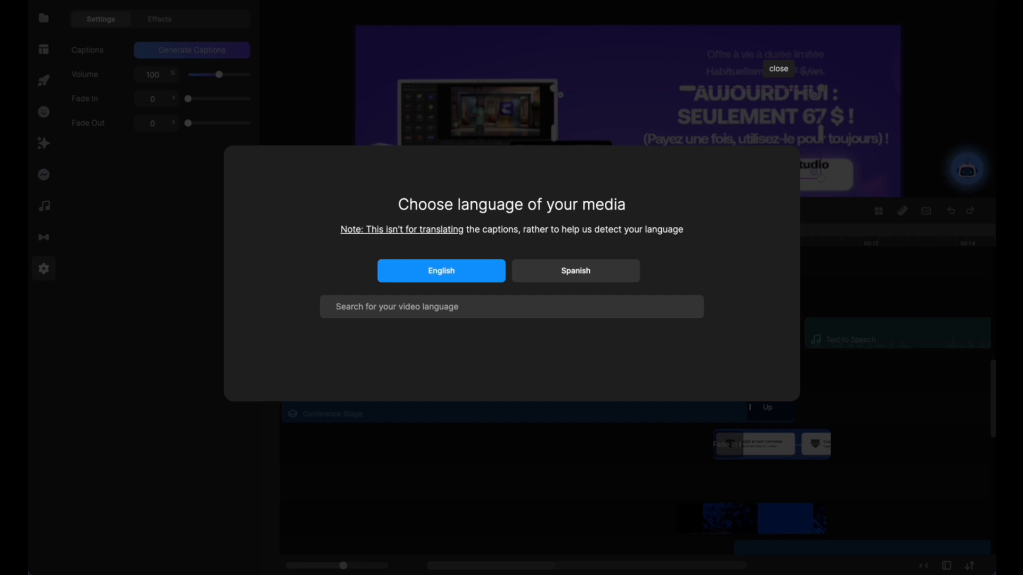
text(fran)
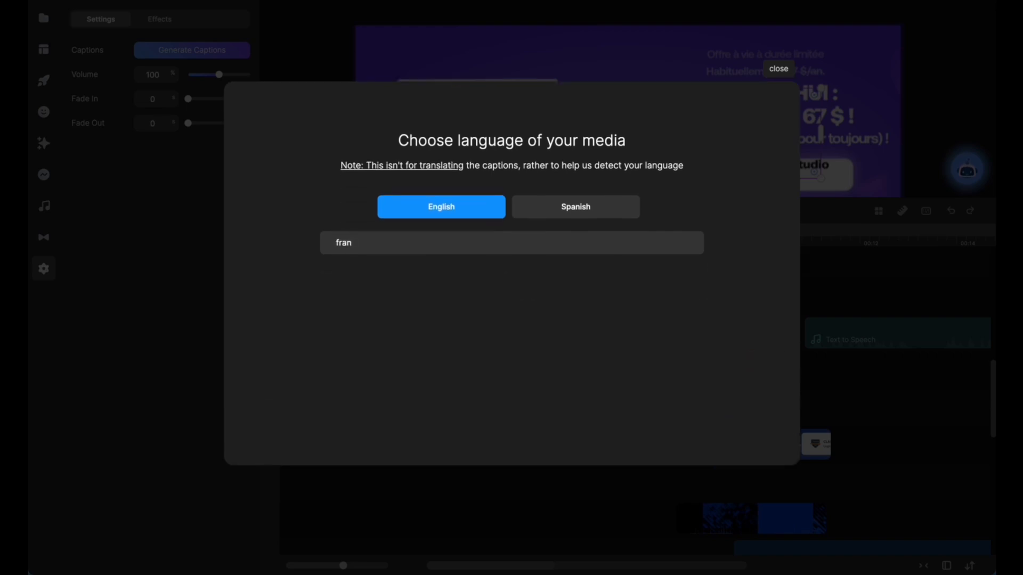
key(BackSpace)
key(BackSpace)
text(en)
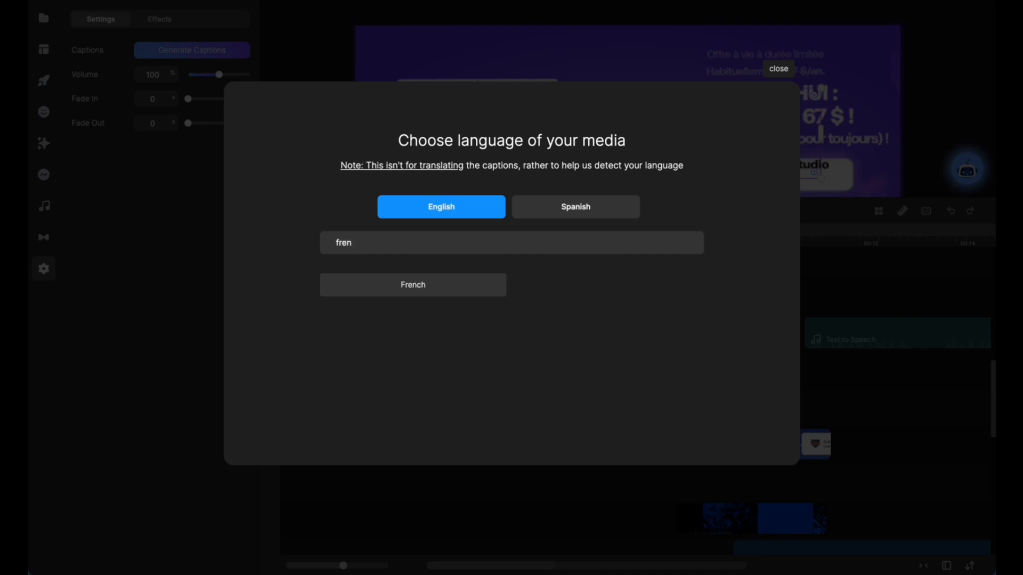
click(459, 289)
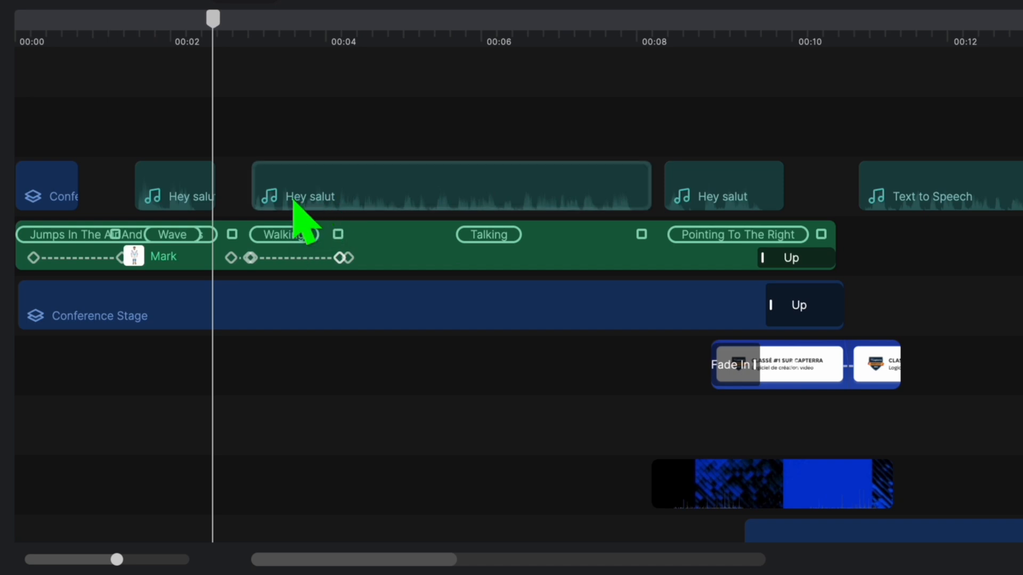
Step: Rename the second Hey salut audio clip, the long one starting near 00:03, as "il faut"
click(340, 209)
right_click(341, 209)
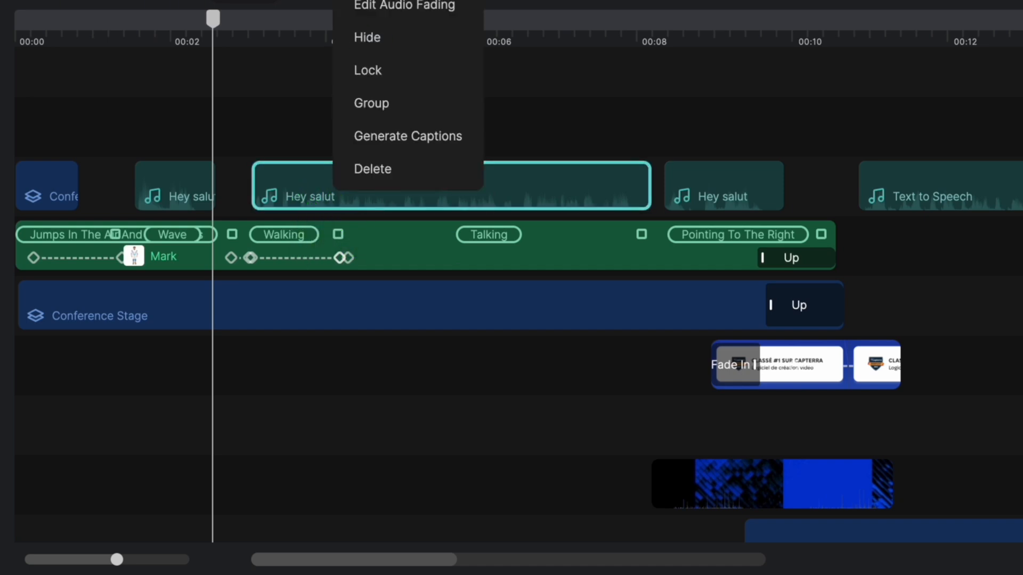
click(381, 0)
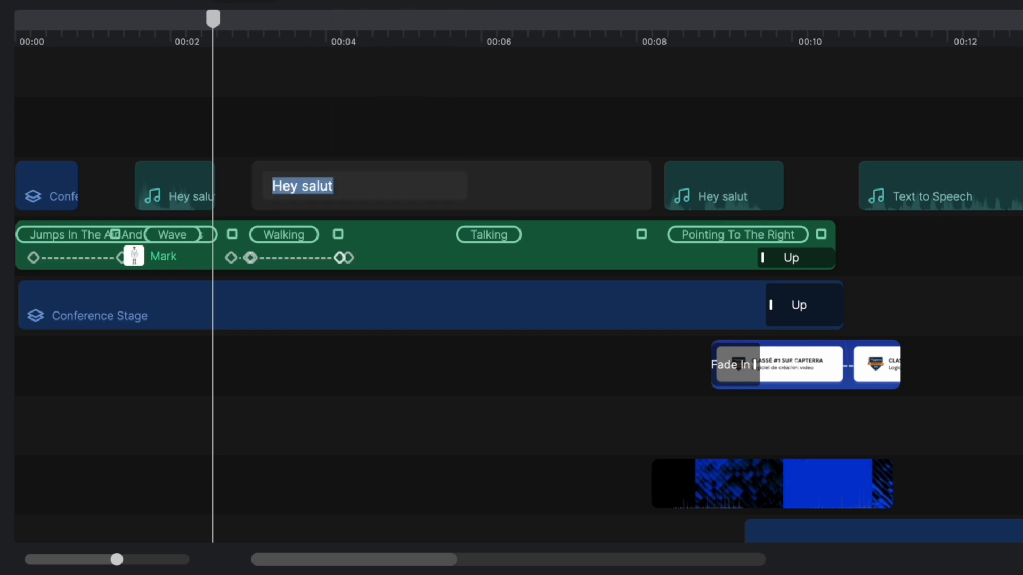
text(il faut)
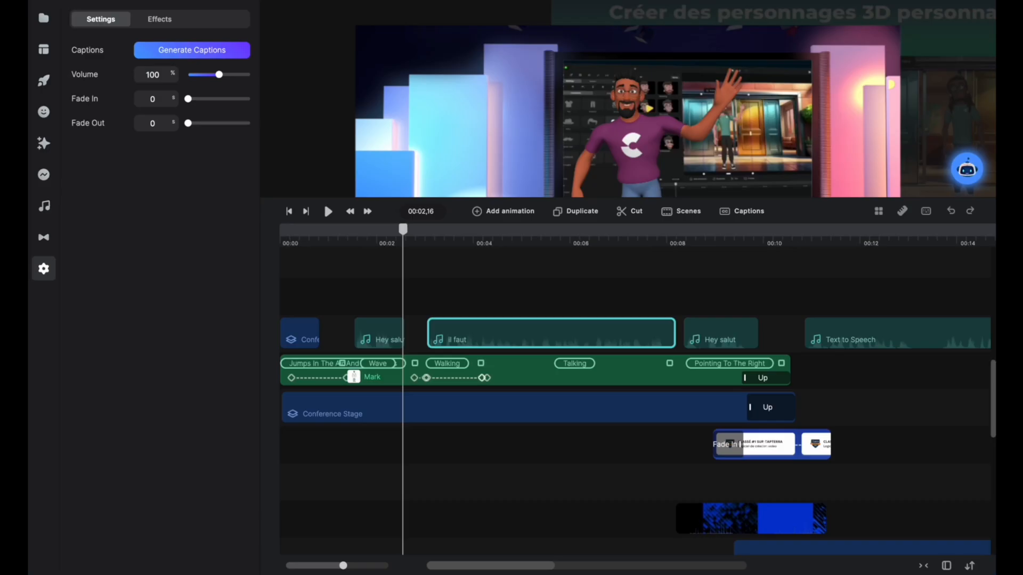
key(Return)
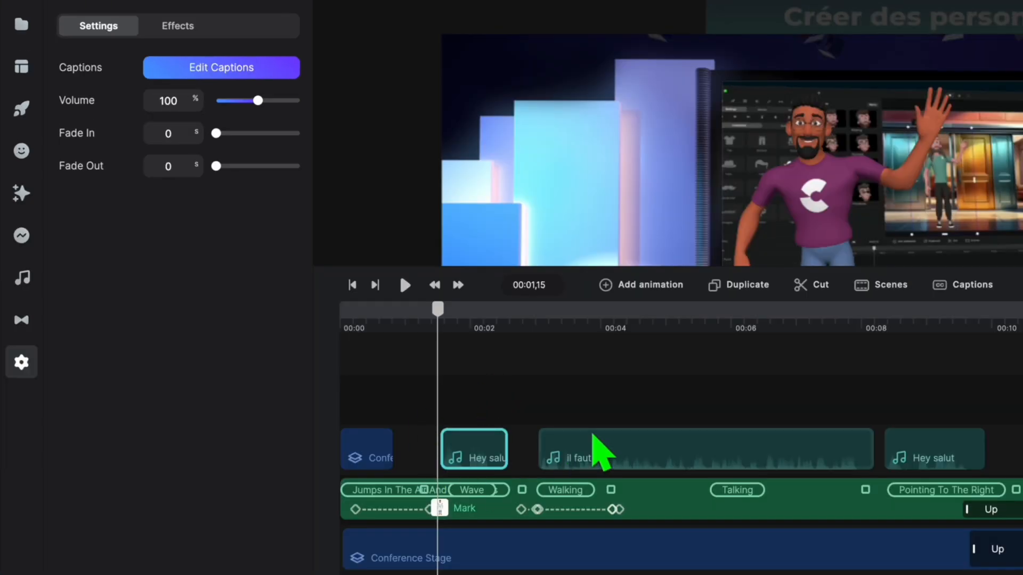
Step: Open the caption editor for the first Hey salut audio clip
click(607, 453)
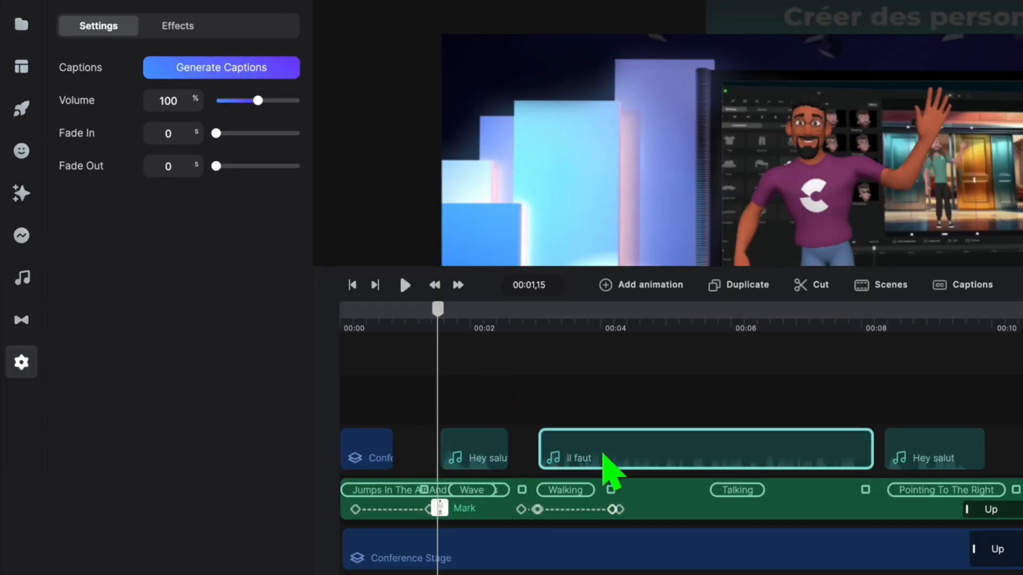
drag(578, 319, 537, 320)
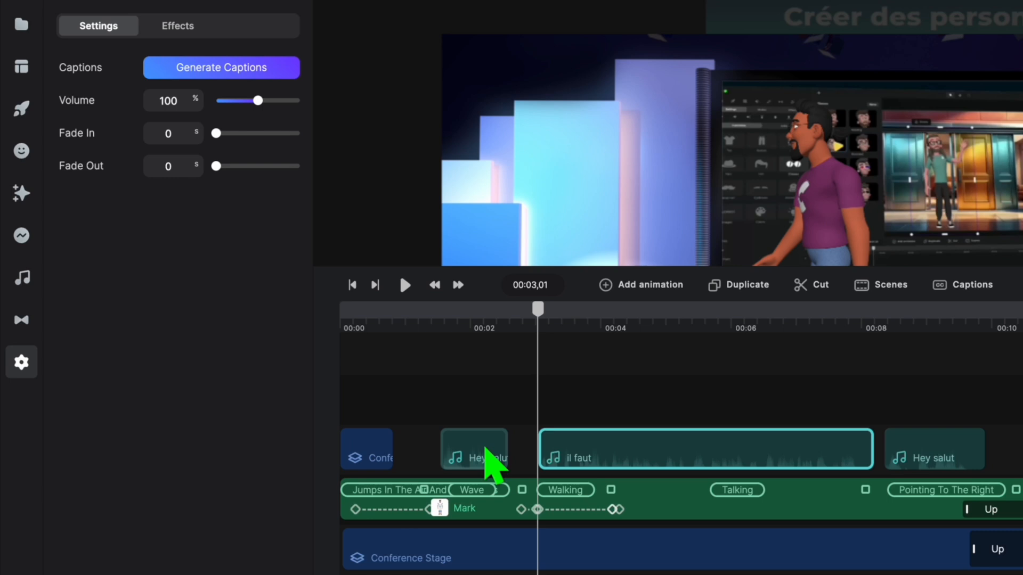
click(486, 450)
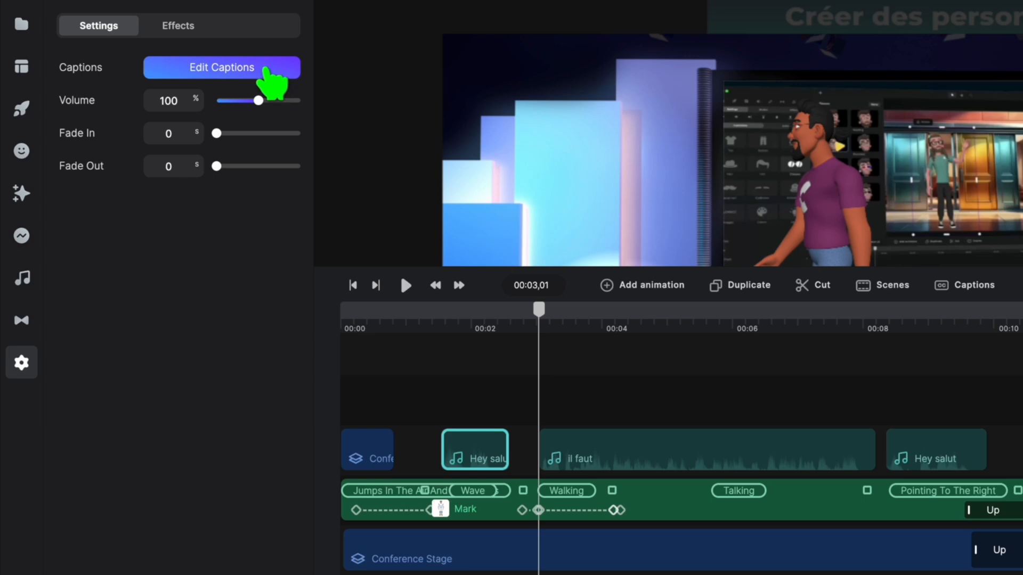
click(269, 72)
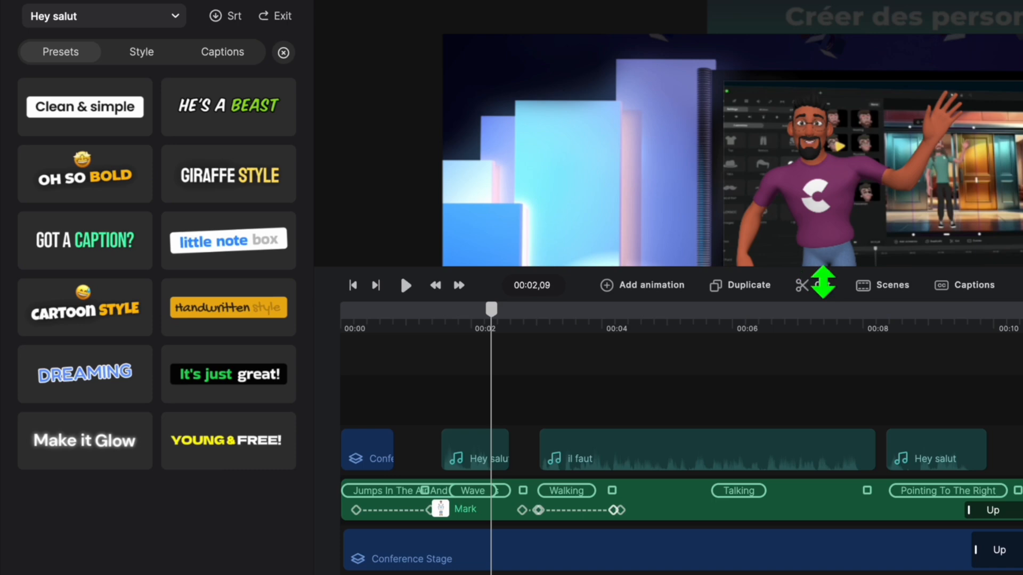
Step: Enlarge the preview area and position the playhead at 00:02,12 to check the first clip's caption
drag(822, 280, 812, 441)
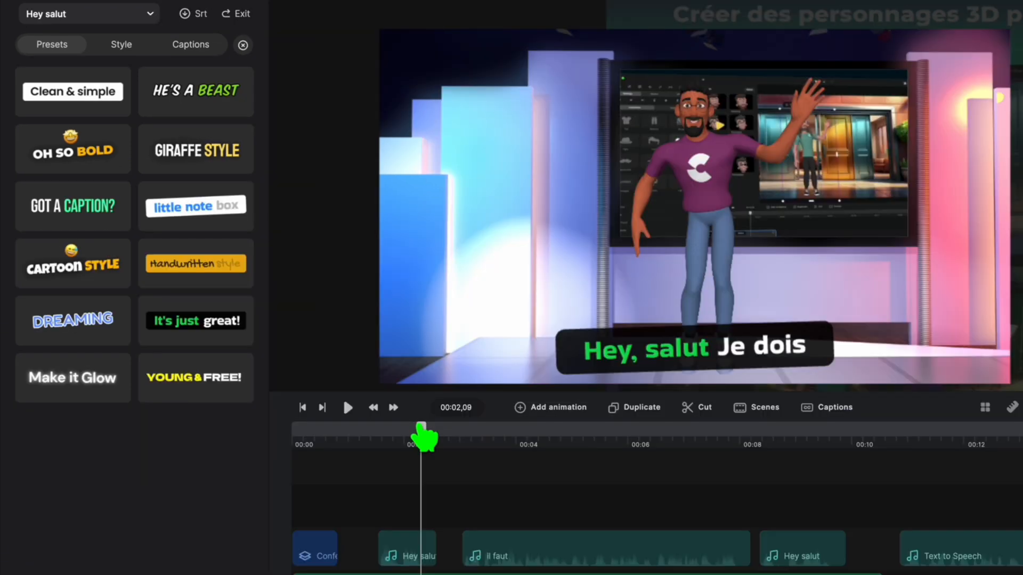
mouse_move(419, 431)
mouse_down()
mouse_move(367, 432)
mouse_move(439, 432)
mouse_move(414, 433)
mouse_move(423, 433)
mouse_up()
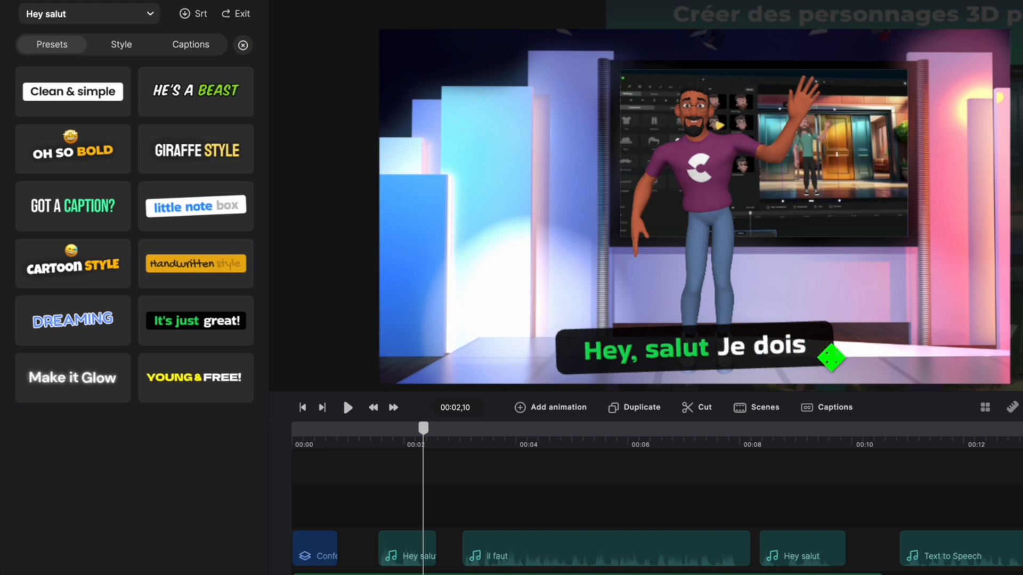
drag(425, 429, 463, 445)
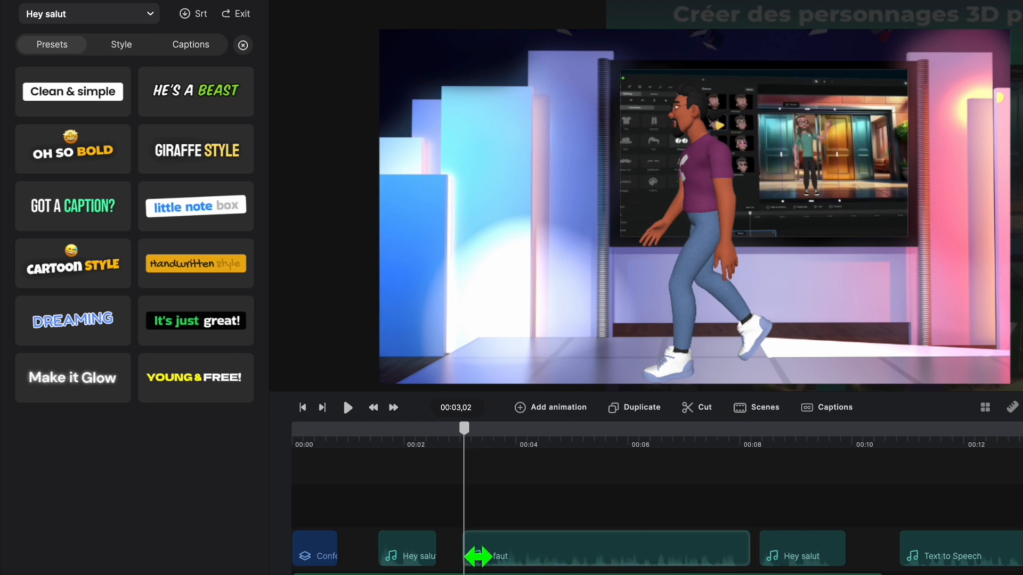
drag(463, 434, 427, 449)
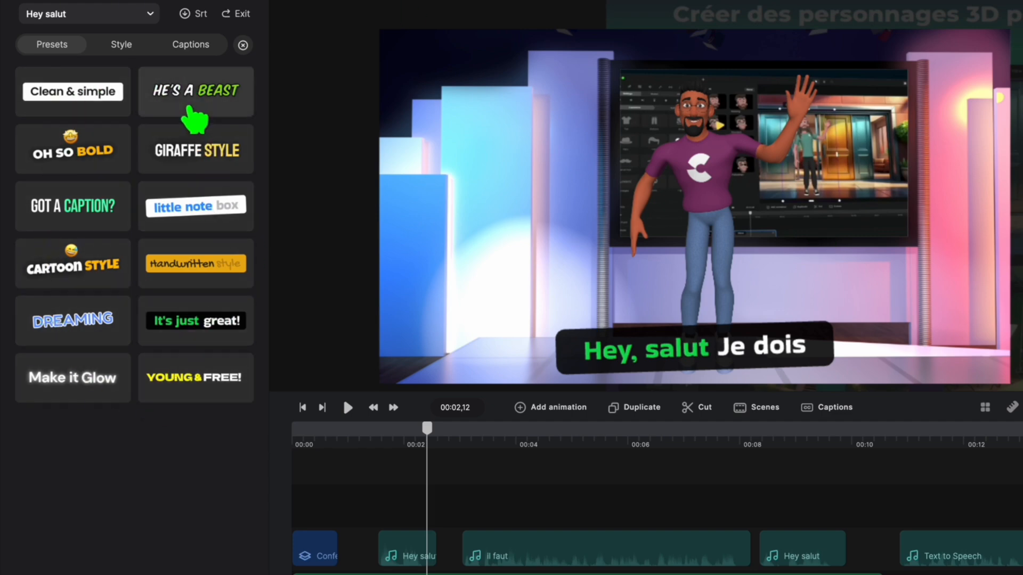
Step: Try the Giraffe Style and Handwritten style caption presets, and apply the Clean & simple preset
click(196, 151)
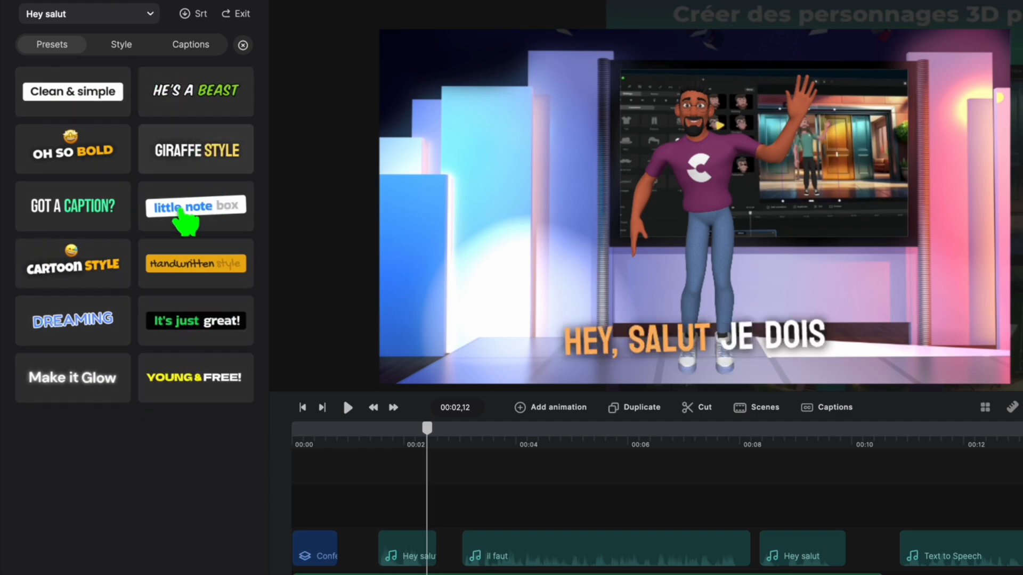
click(193, 262)
click(84, 110)
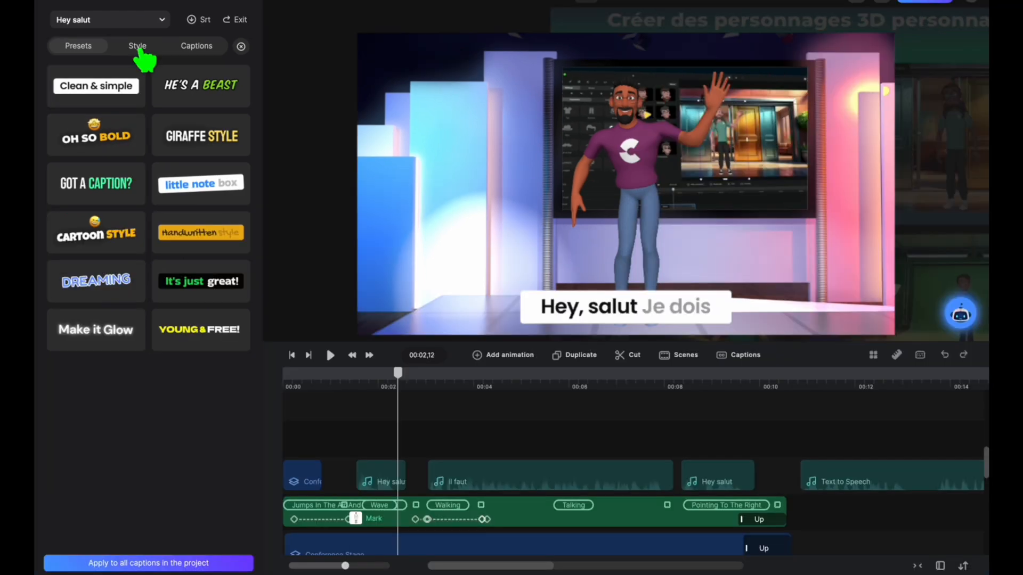
Step: Look through the first Hey salut caption's style settings, from position and animation to the text and box settings
click(138, 47)
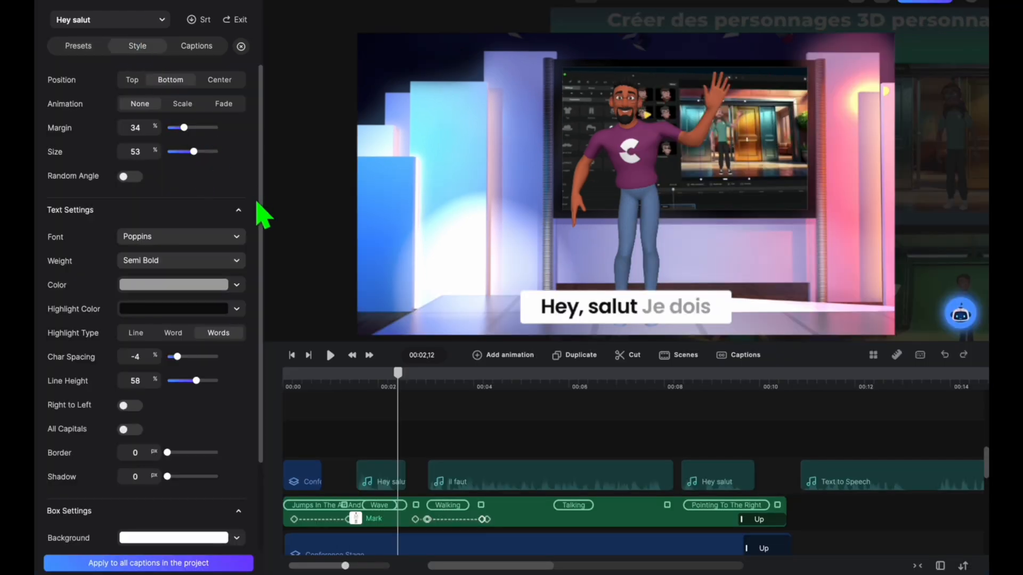
scroll(250, 208, down, 2)
scroll(176, 282, up, 2)
scroll(203, 232, down, 2)
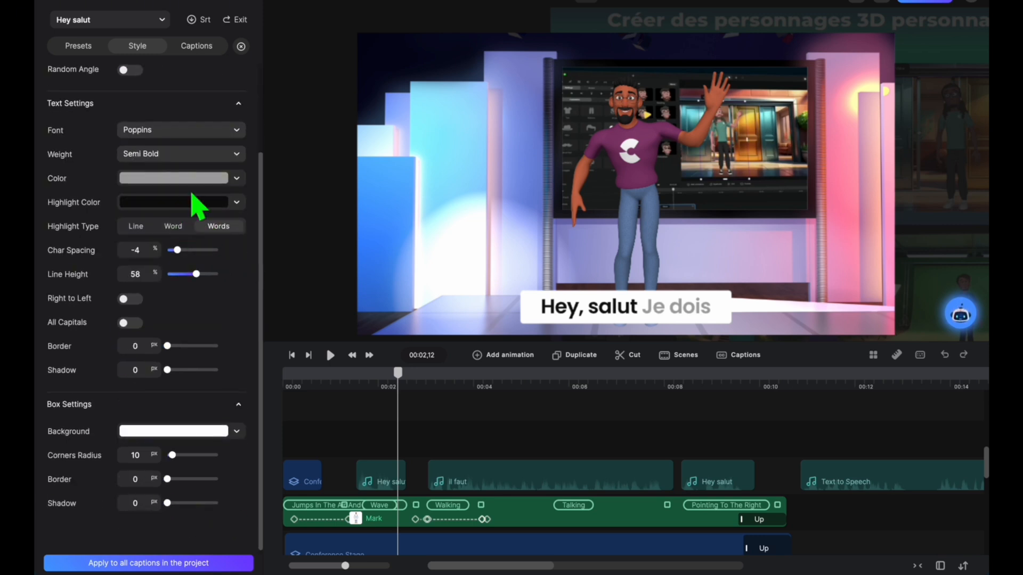
scroll(205, 182, up, 2)
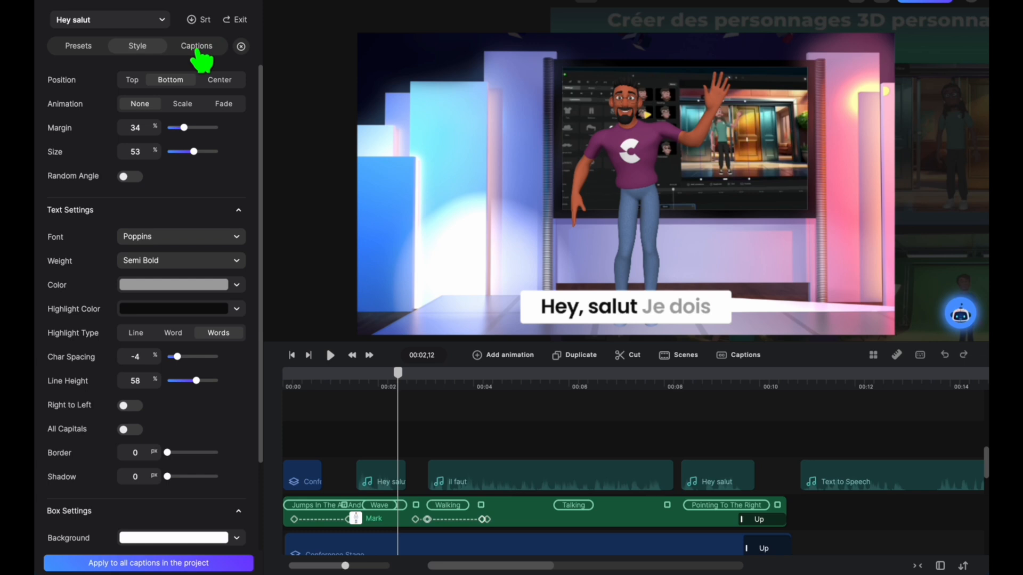
Step: Set the caption segment's start time to 0 s and try ending it at 0,91 s
click(197, 47)
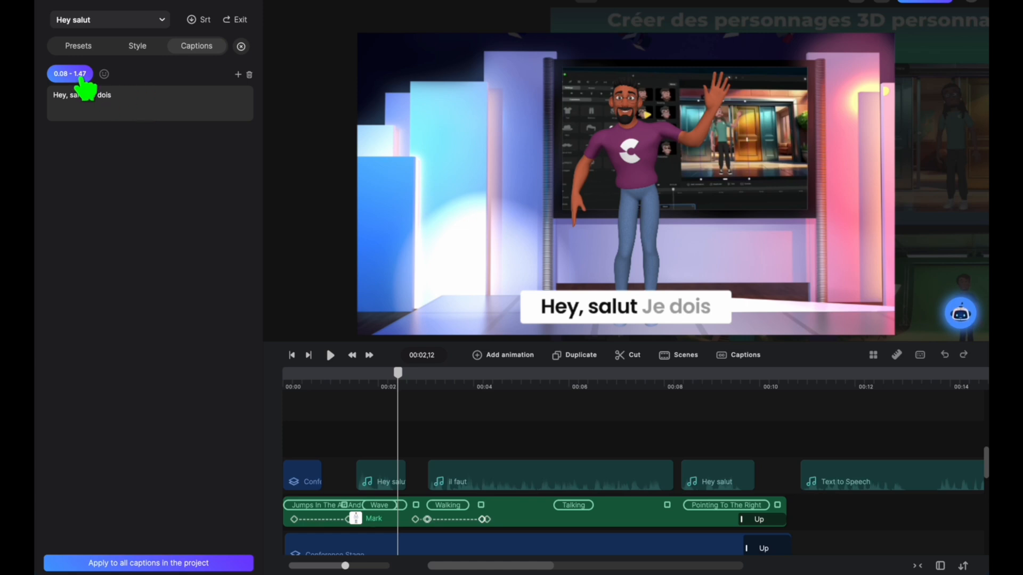
click(83, 80)
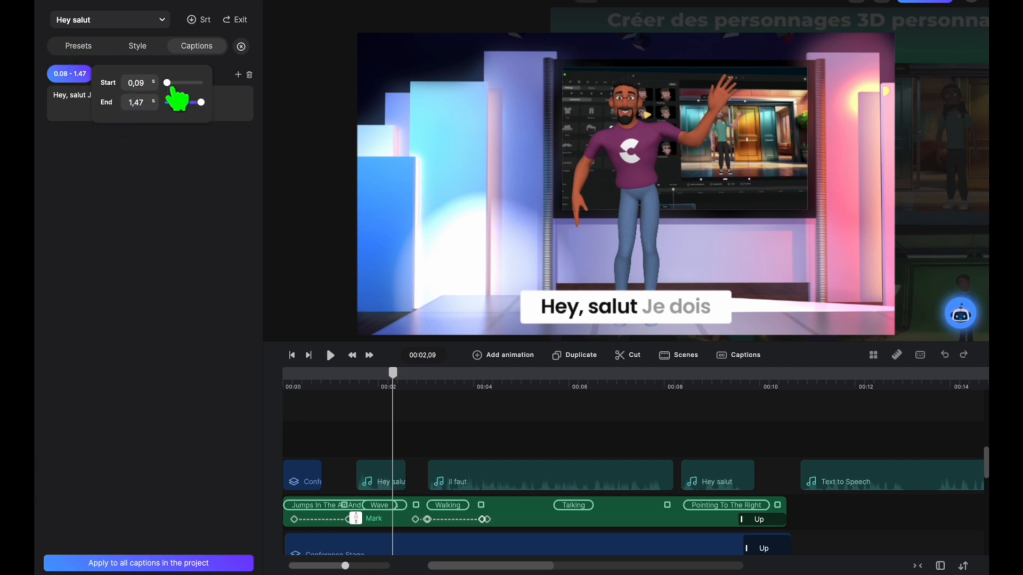
drag(178, 93, 190, 91)
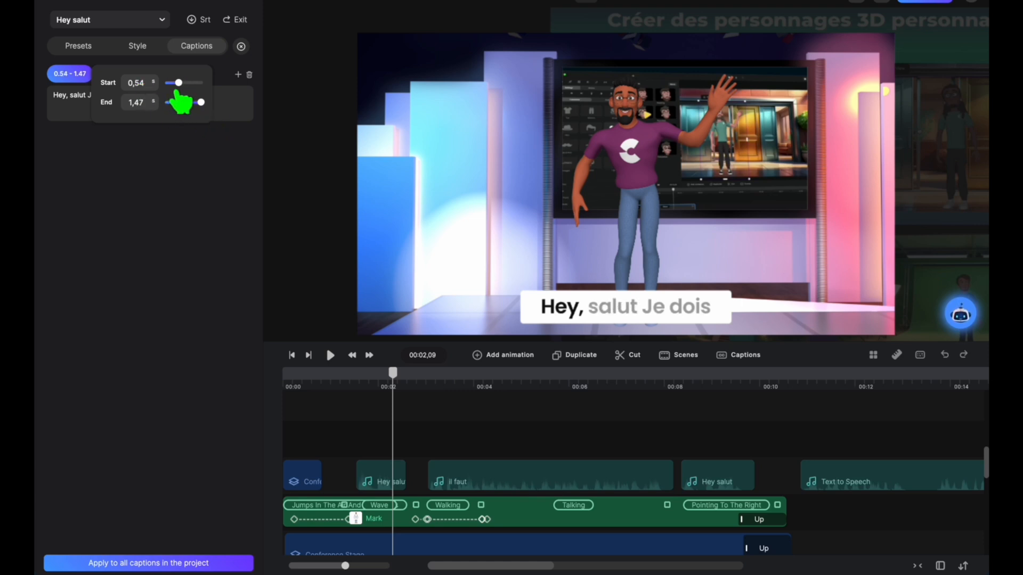
drag(182, 94, 158, 91)
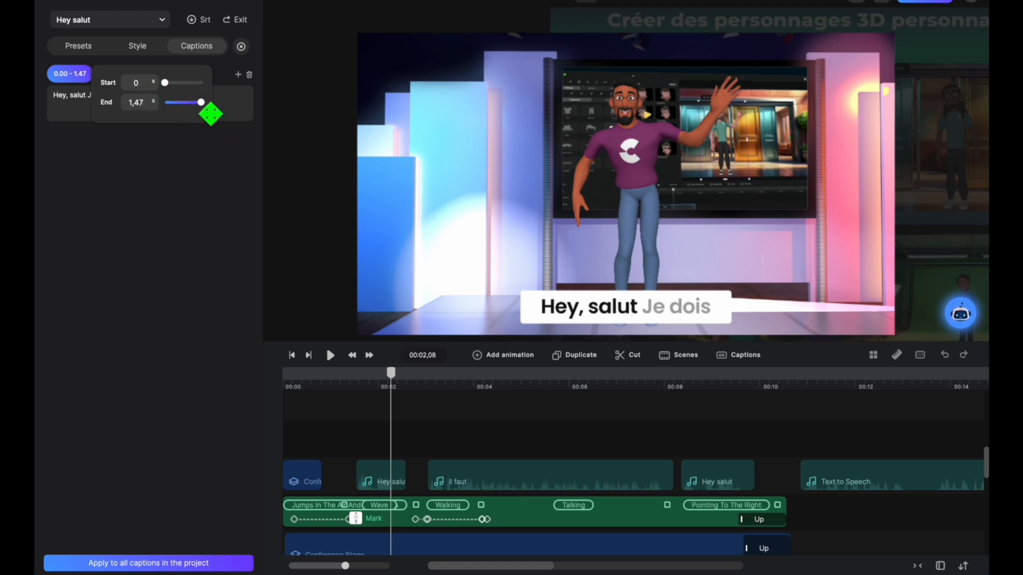
drag(209, 109, 196, 113)
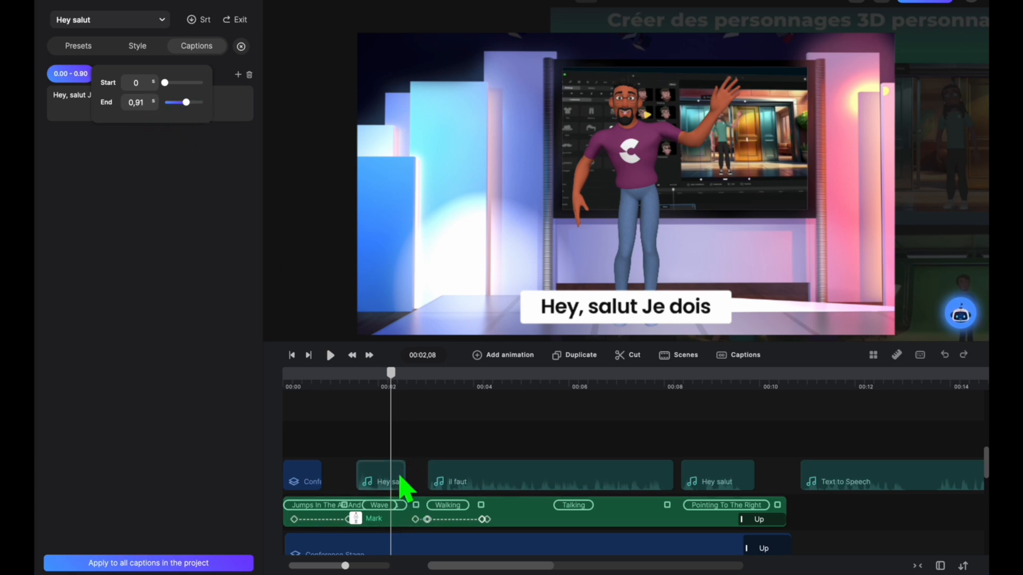
click(557, 277)
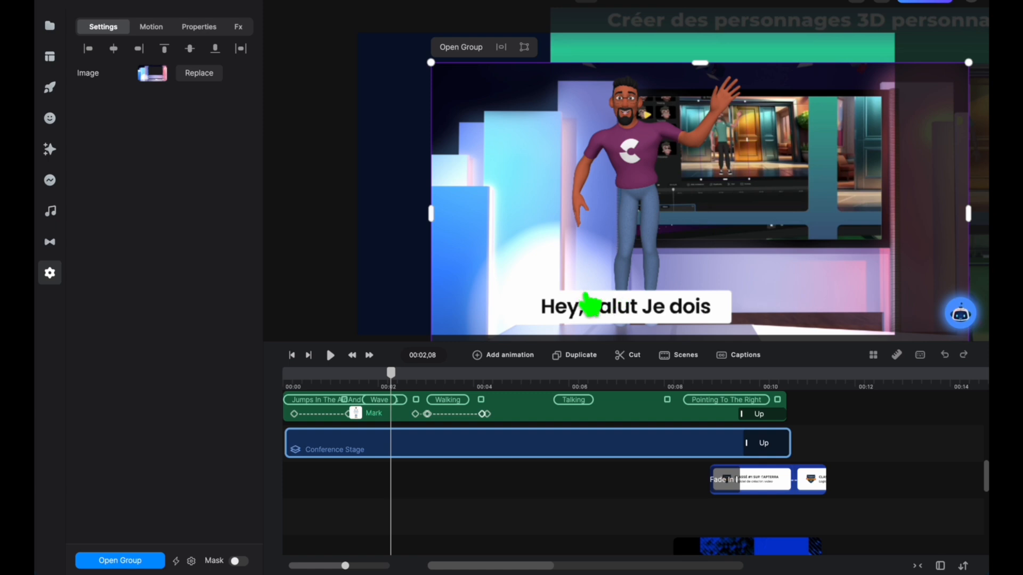
Step: Remove "Je dois" from the caption text and end it with an exclamation mark, as "Hey, salut !"
click(590, 304)
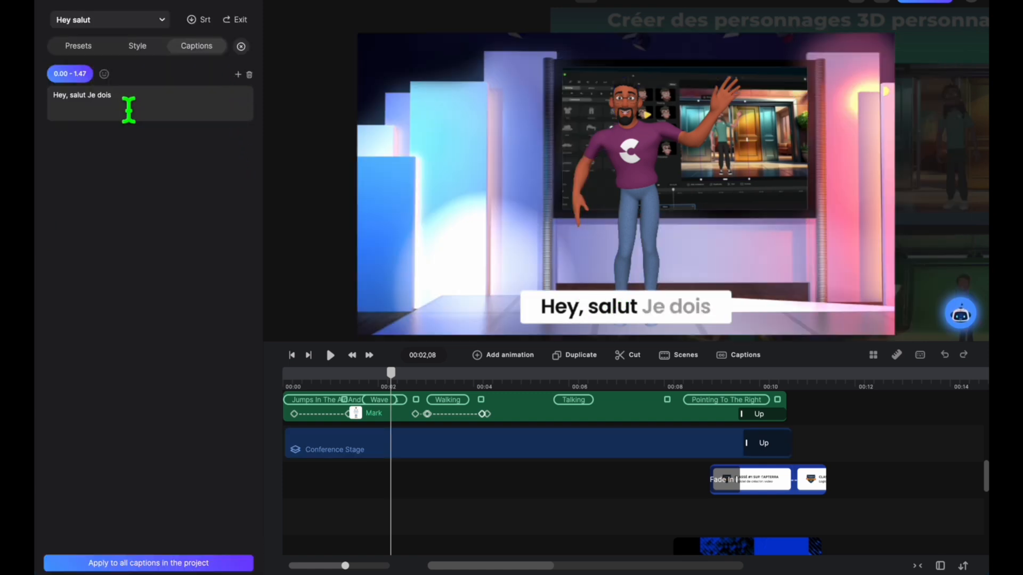
key(BackSpace)
key(BackSpace)
key(BackSpace)
key(BackSpace)
key(BackSpace)
key(BackSpace)
key(BackSpace)
key(BackSpace)
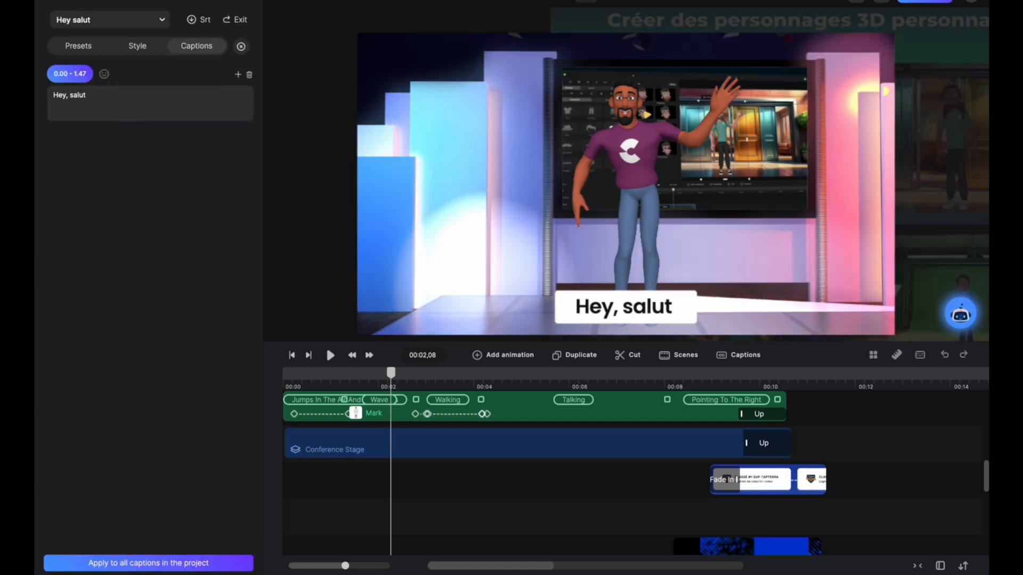
text(!)
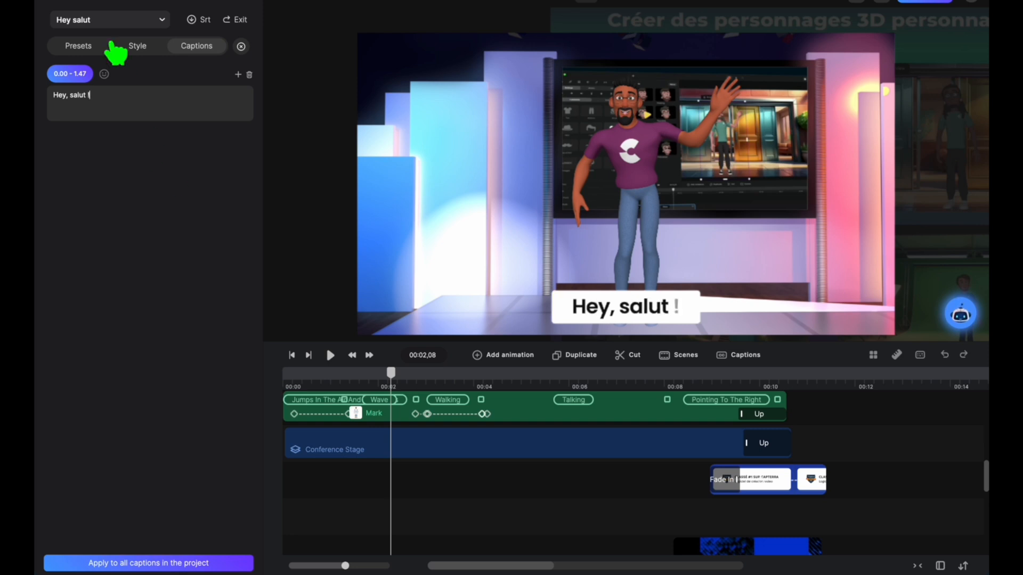
Step: Position the playhead at 00:02,13 and reopen the caption editor for the first Hey salut clip
scroll(446, 482, up, 2)
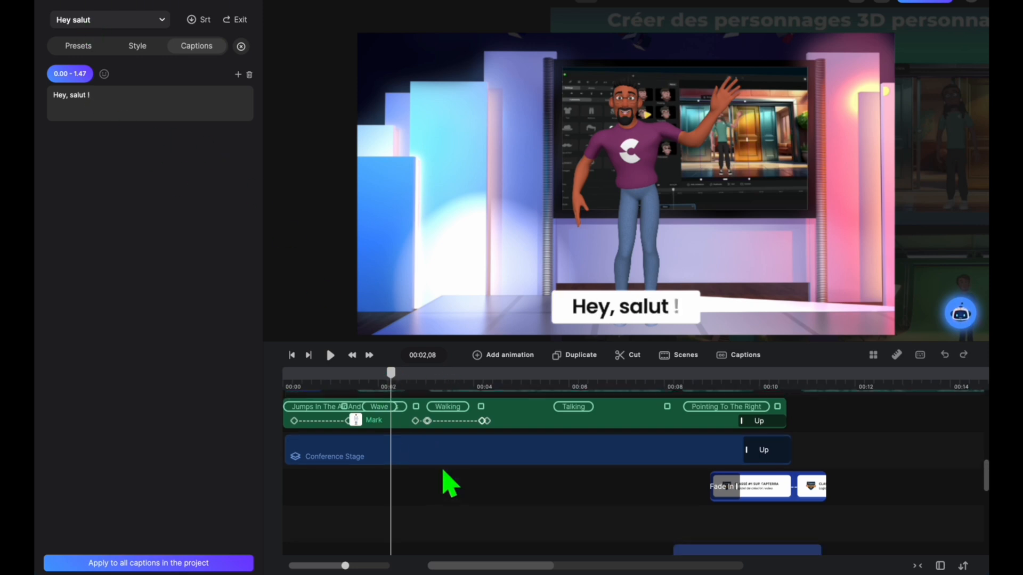
mouse_move(393, 382)
mouse_down()
mouse_move(350, 389)
mouse_move(401, 398)
mouse_up()
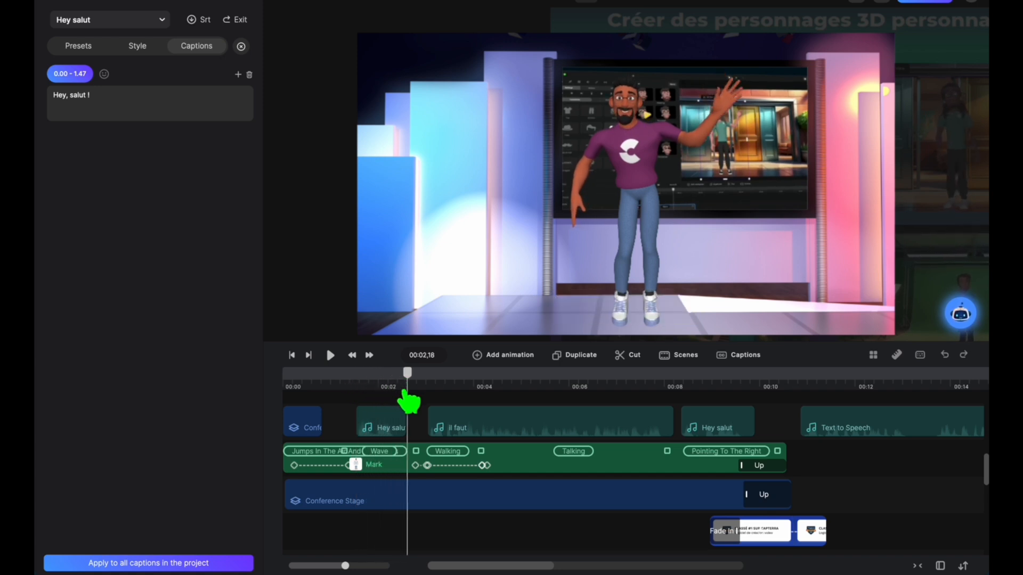
click(391, 428)
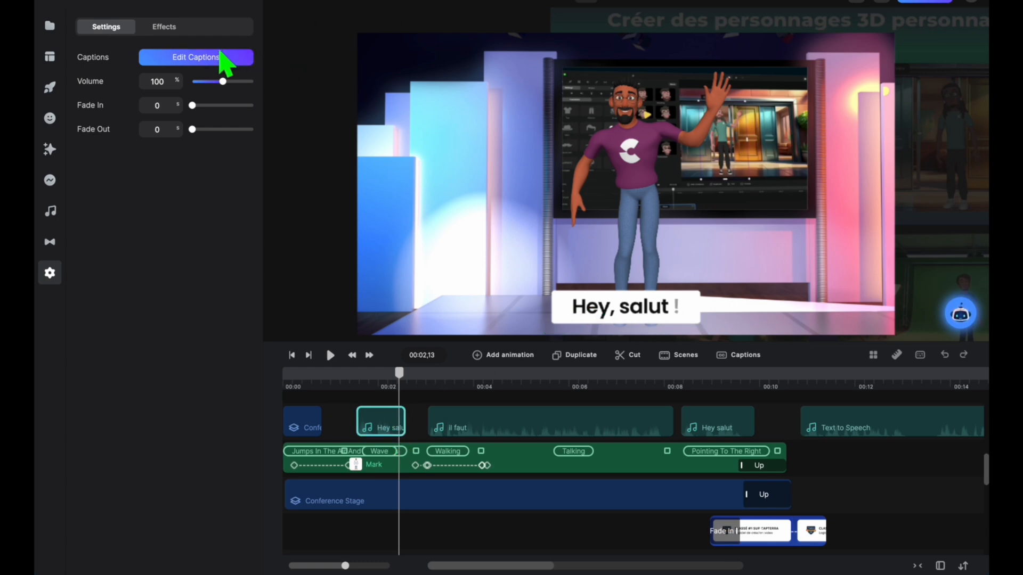
click(219, 59)
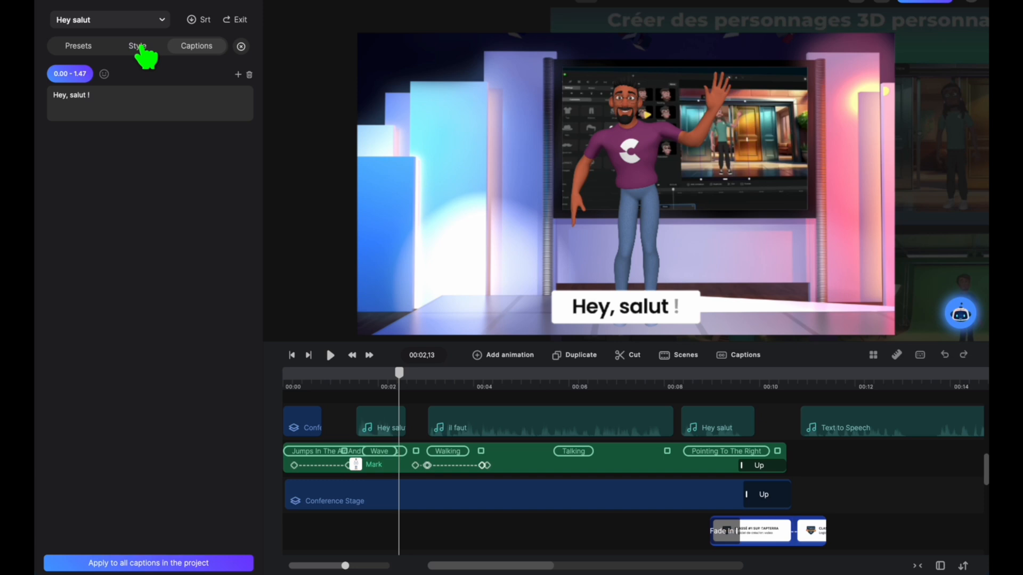
Step: Try the Top position for the caption and return it to Bottom
click(137, 53)
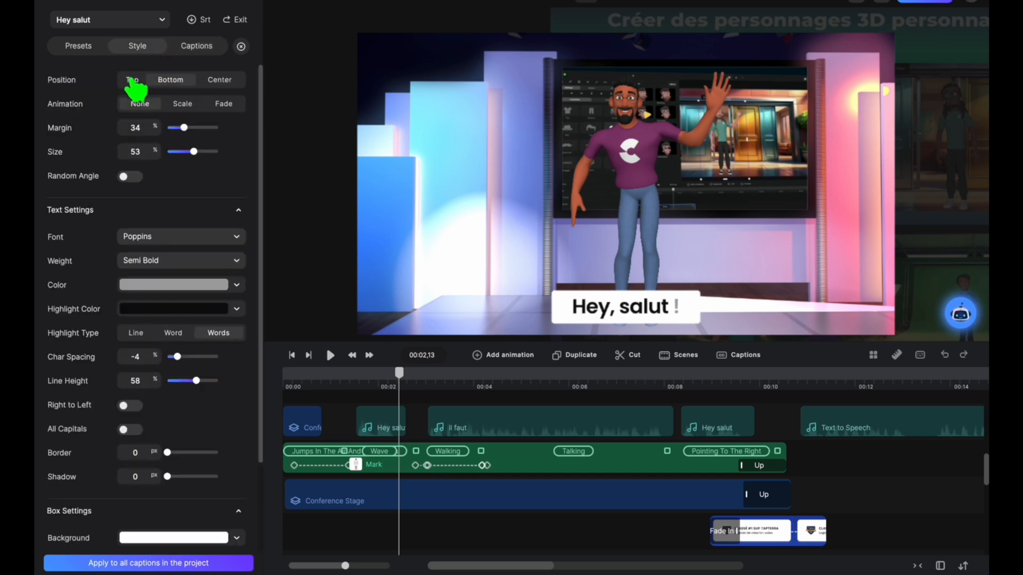
click(132, 81)
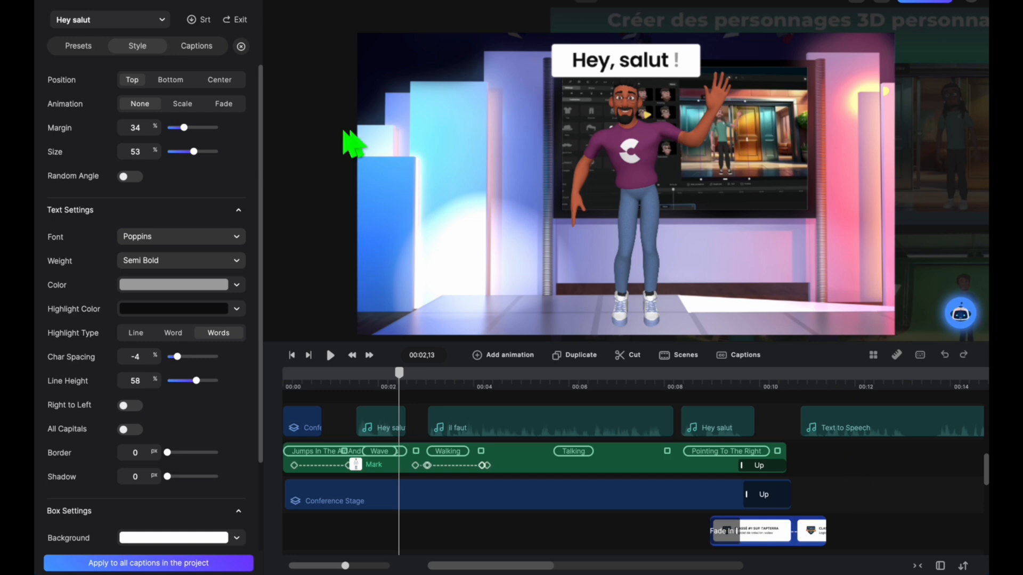
click(171, 81)
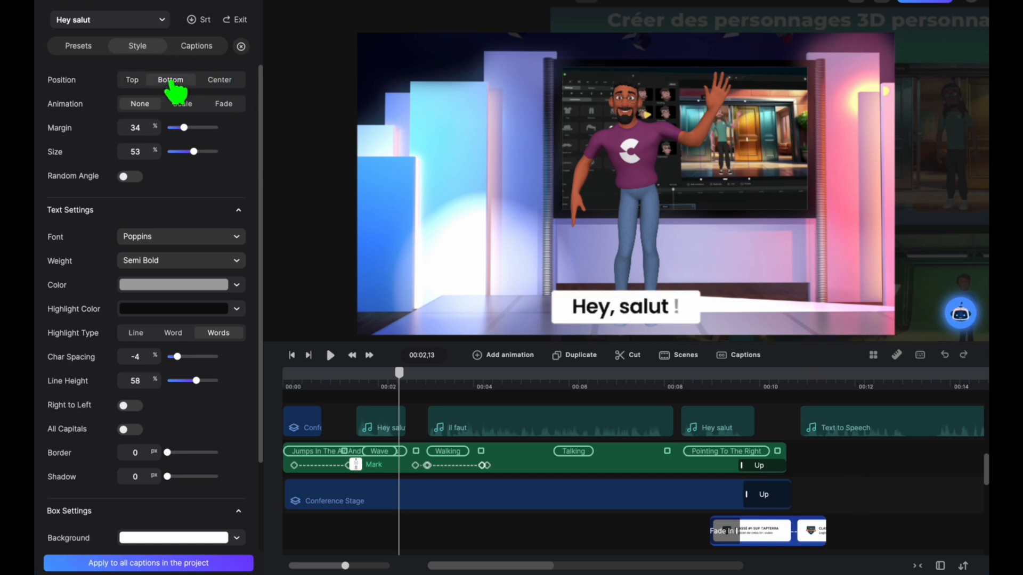
Step: Try the Scale and Fade caption animations near the clip's start and return the animation to None
click(184, 105)
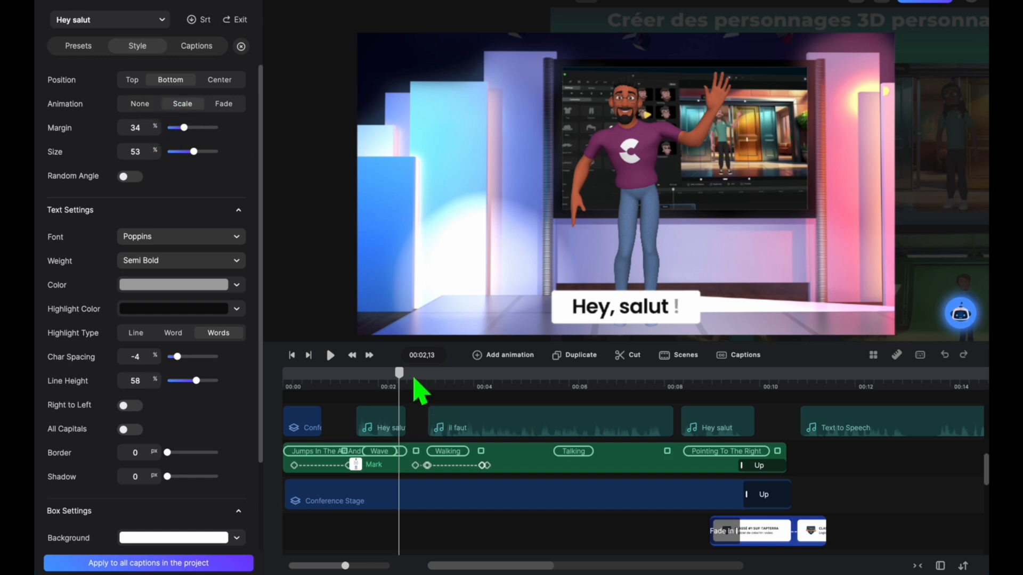
drag(399, 371, 372, 373)
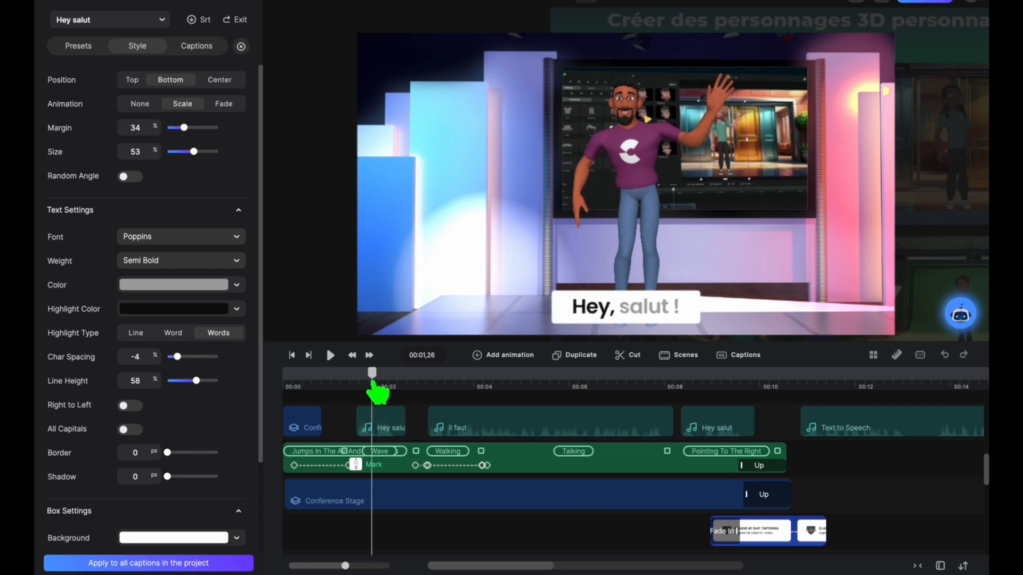
click(228, 106)
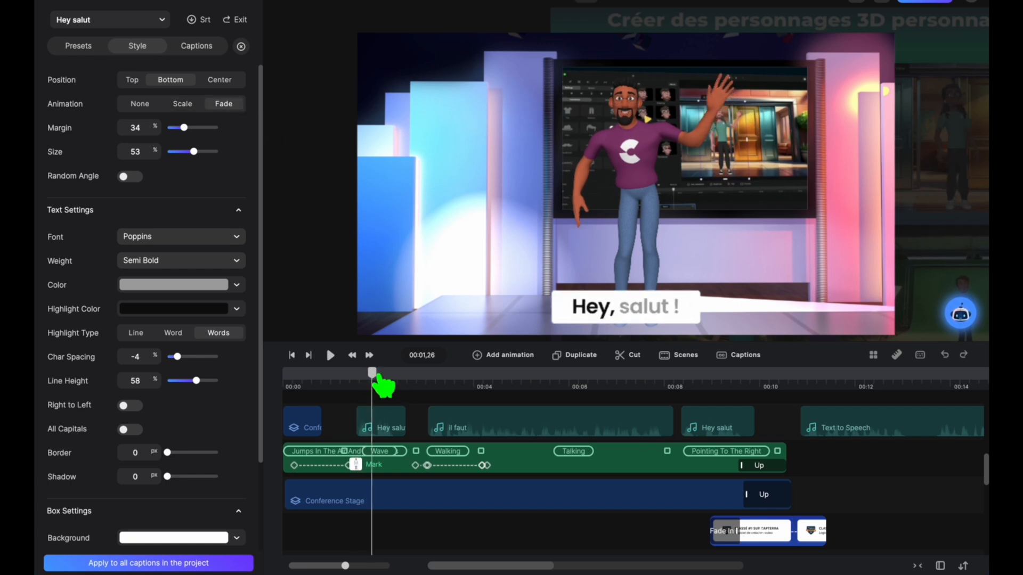
mouse_move(363, 373)
mouse_down()
mouse_move(347, 373)
mouse_move(372, 373)
mouse_up()
click(148, 103)
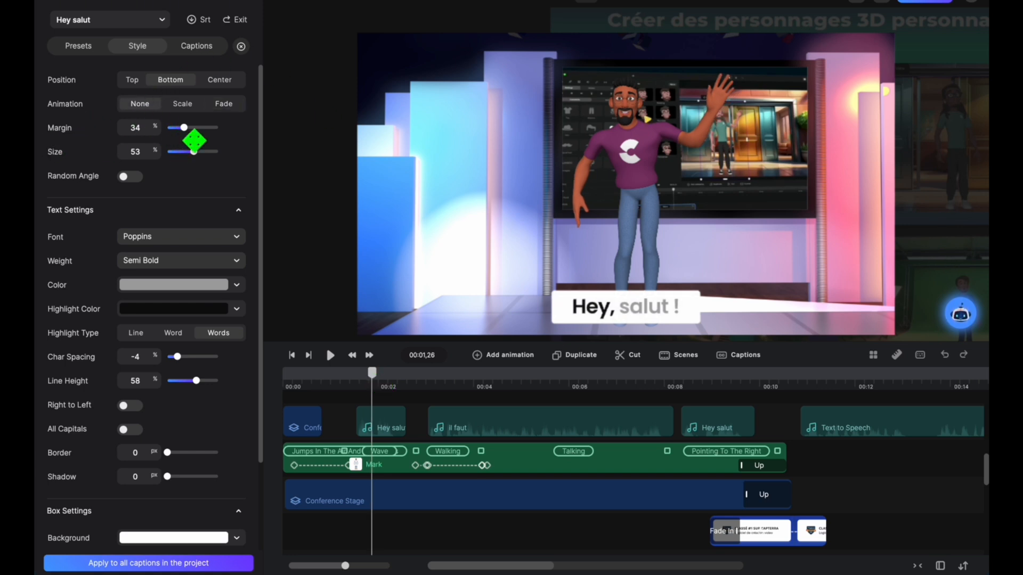
Step: Set the caption's margin to 37 % and size to 31 %, trying Random Angle and leaving it off
drag(185, 128, 185, 130)
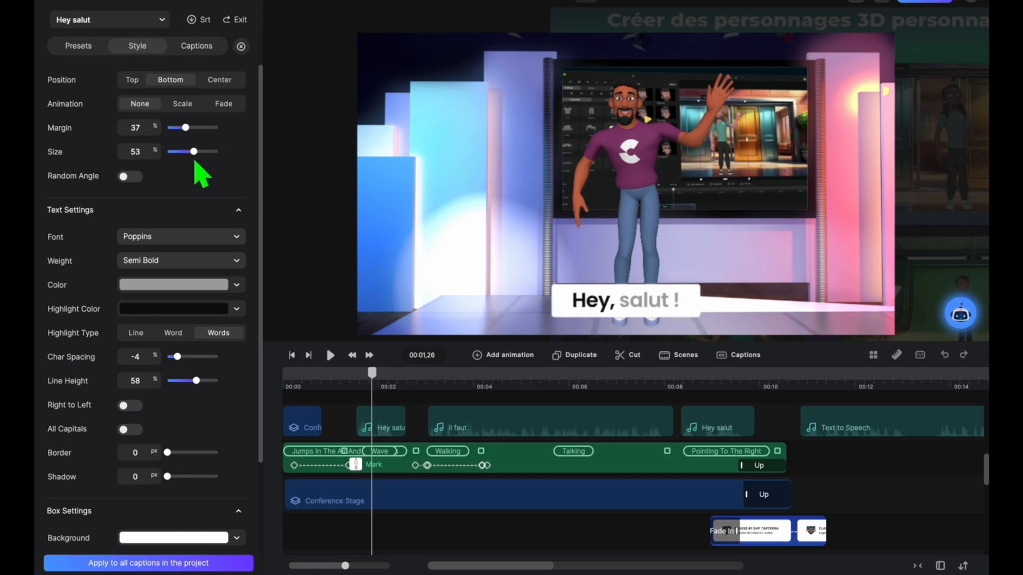
mouse_move(194, 151)
mouse_down()
mouse_move(213, 155)
mouse_move(187, 164)
mouse_up()
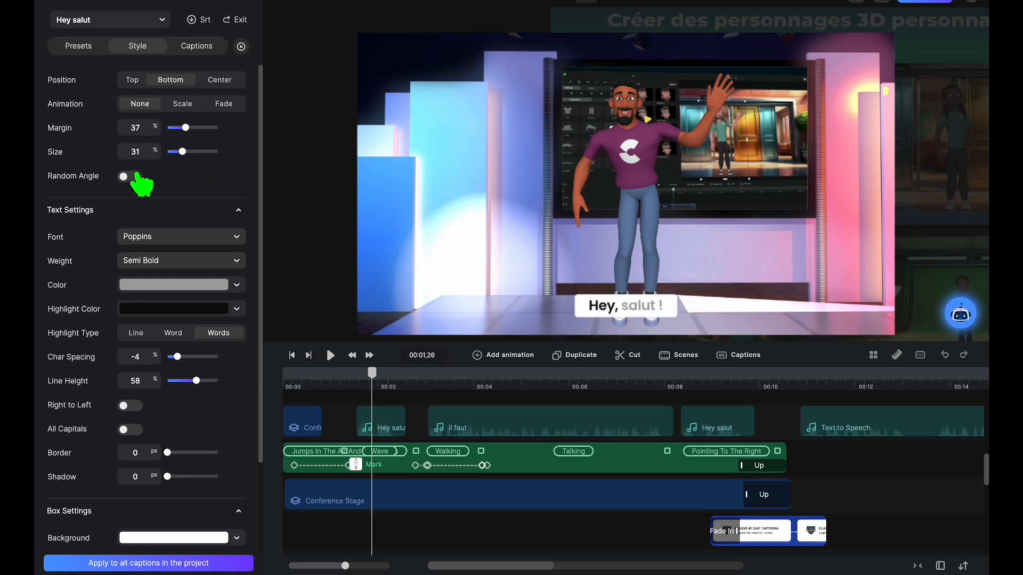
click(129, 177)
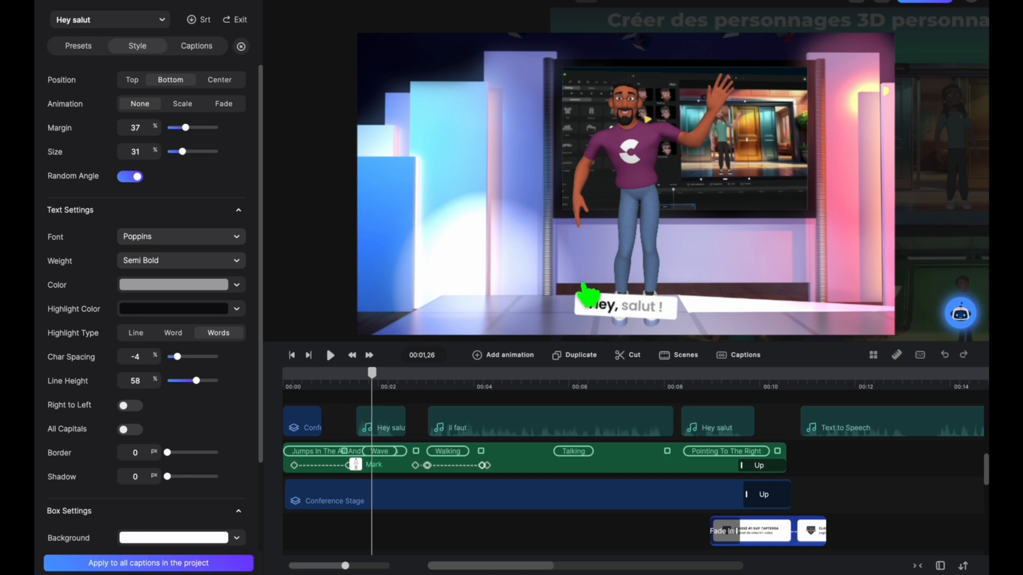
click(127, 176)
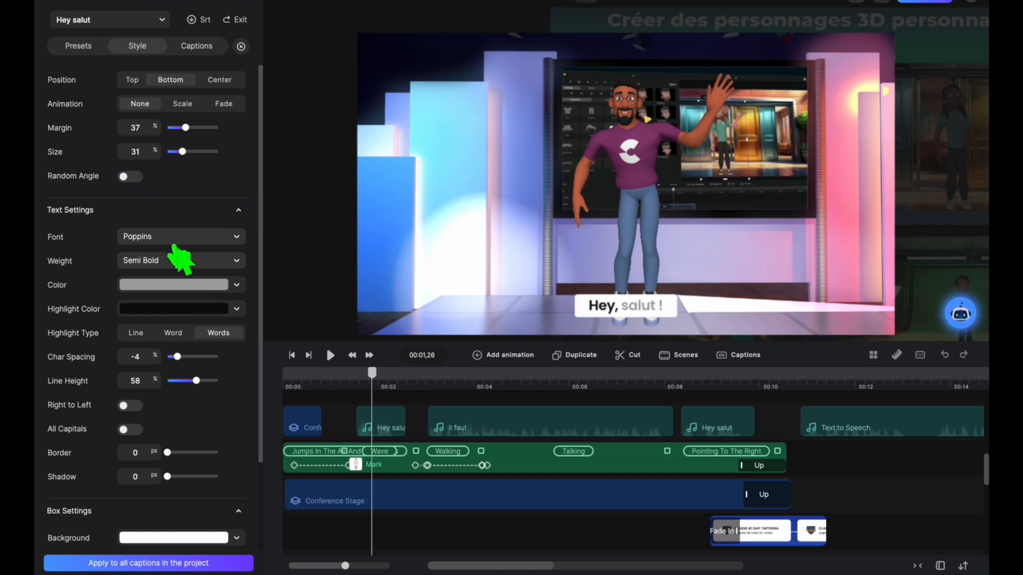
Step: Try the Austra Lite, Architects Daughter and Amatic SC fonts on the caption, and apply Bakbak One
click(239, 239)
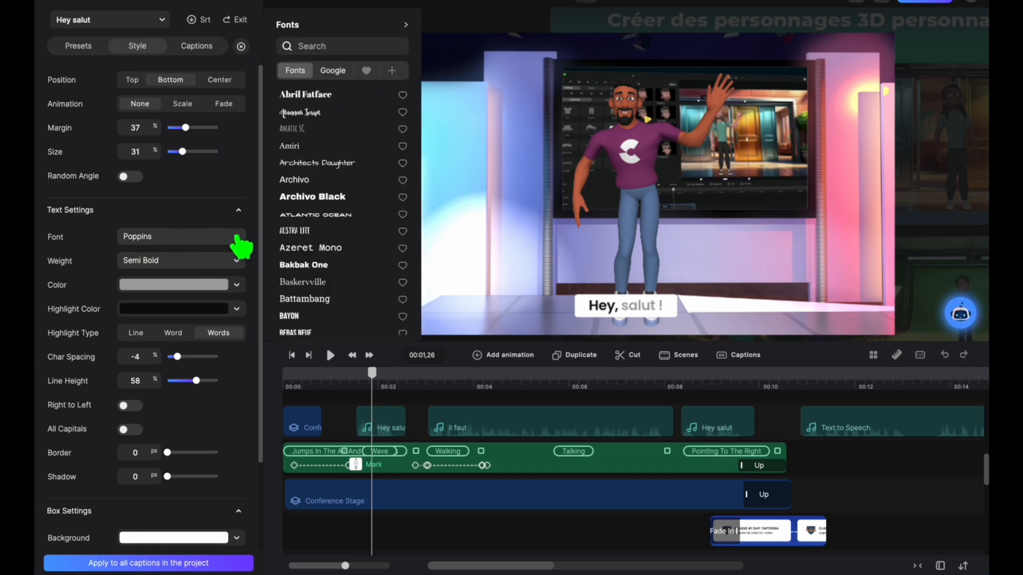
click(314, 232)
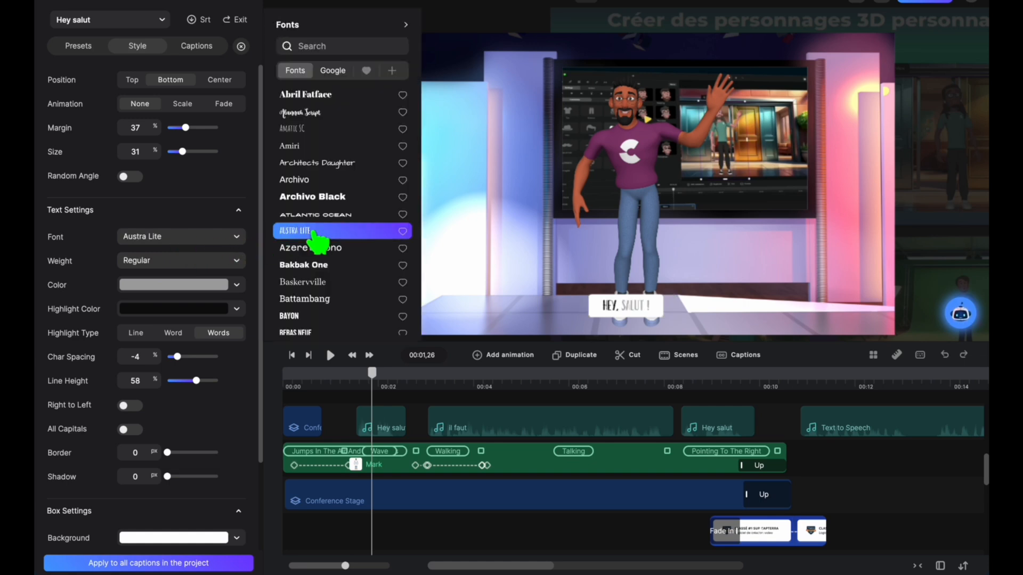
click(320, 162)
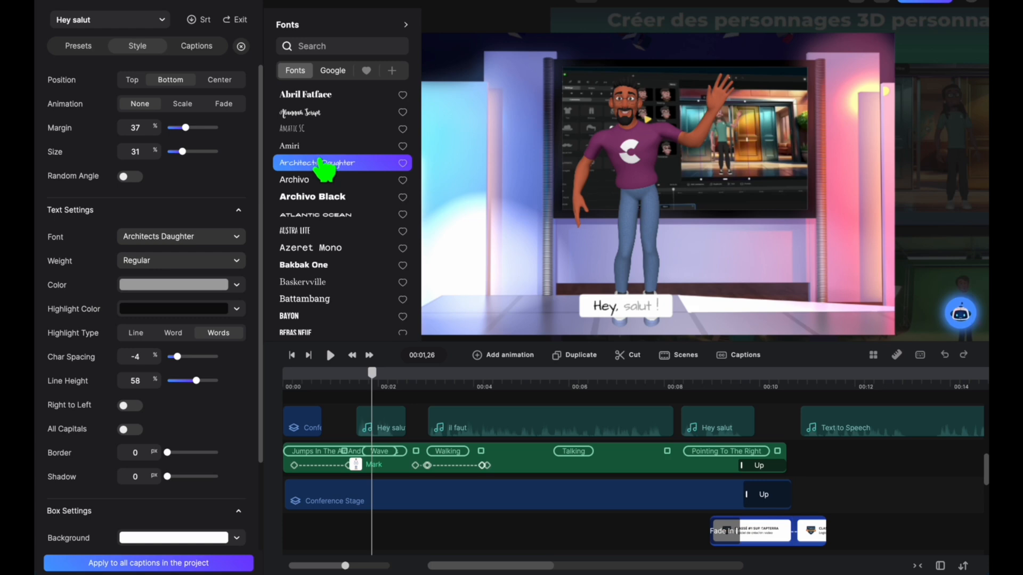
click(324, 131)
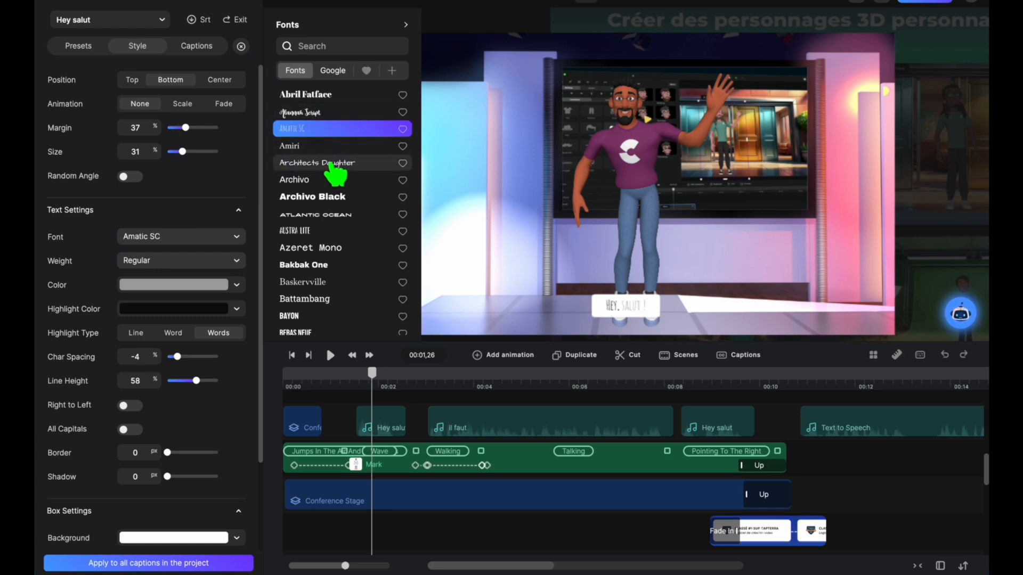
click(335, 267)
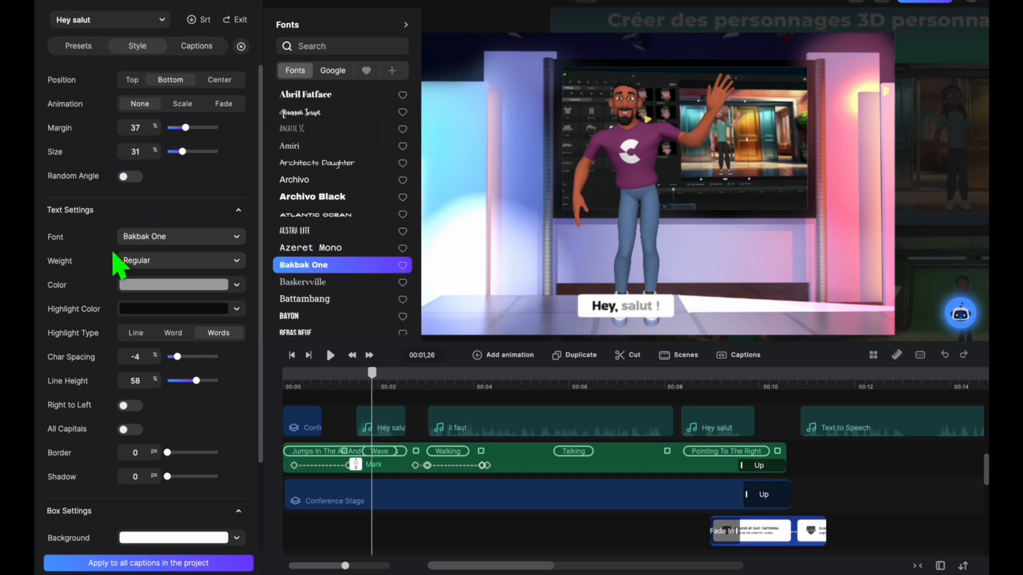
Step: Check the weights available for the caption's Bakbak One font and keep Regular
click(212, 263)
click(212, 263)
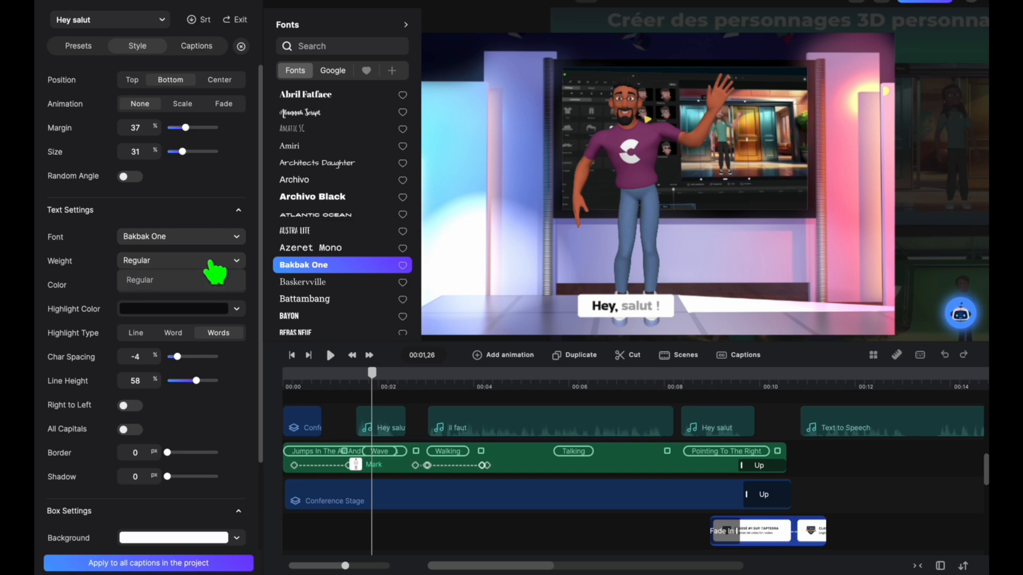
click(213, 211)
click(212, 211)
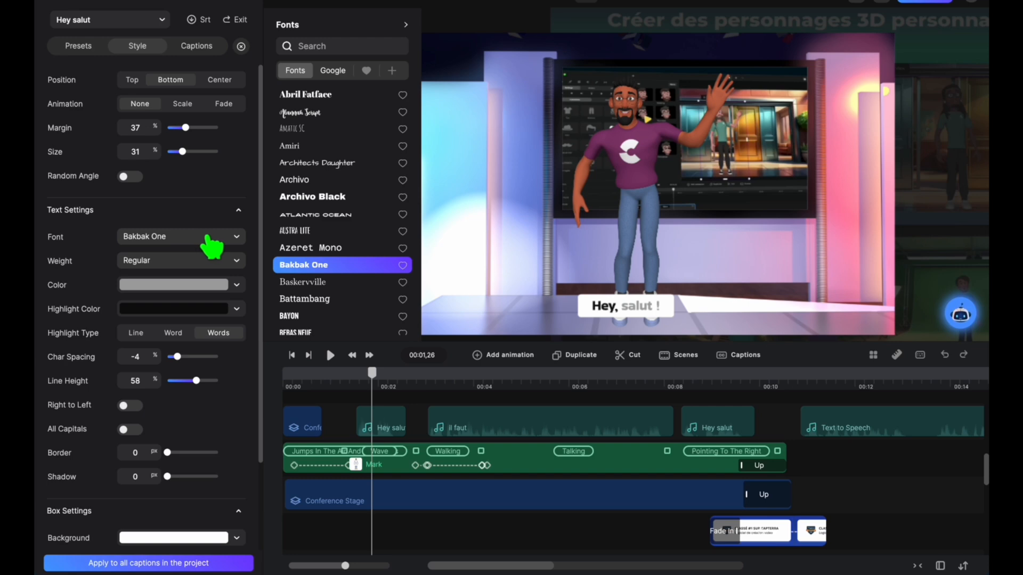
click(161, 261)
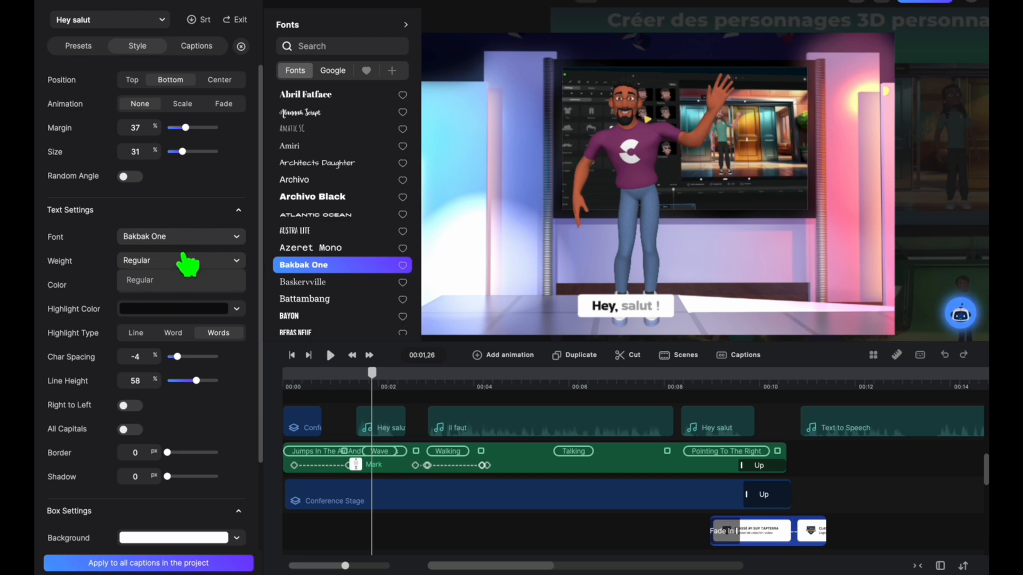
click(123, 280)
Step: Reopen the caption editor for the Hey salut clip and set the caption's text color to 5f66cc
click(239, 287)
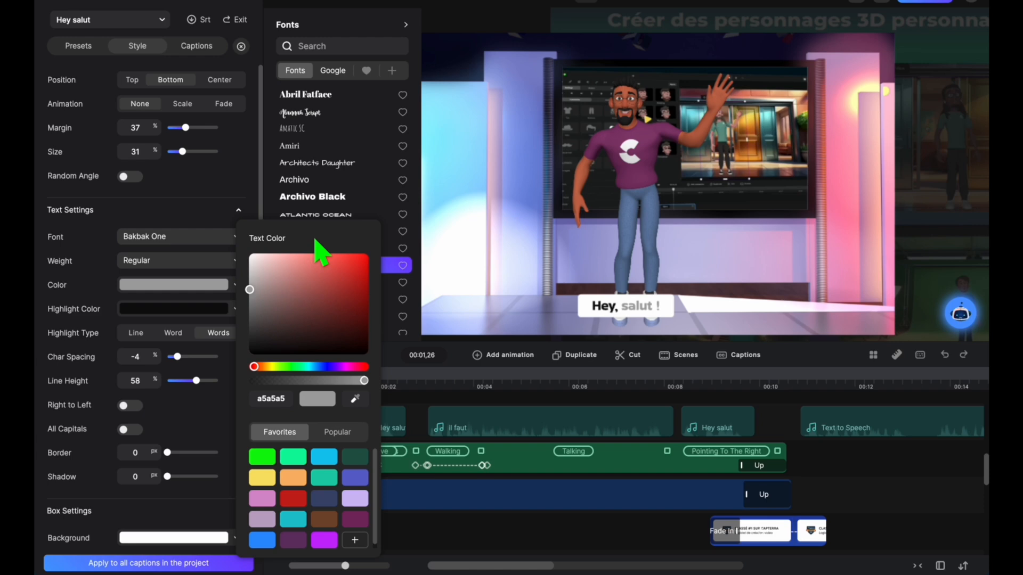
click(230, 211)
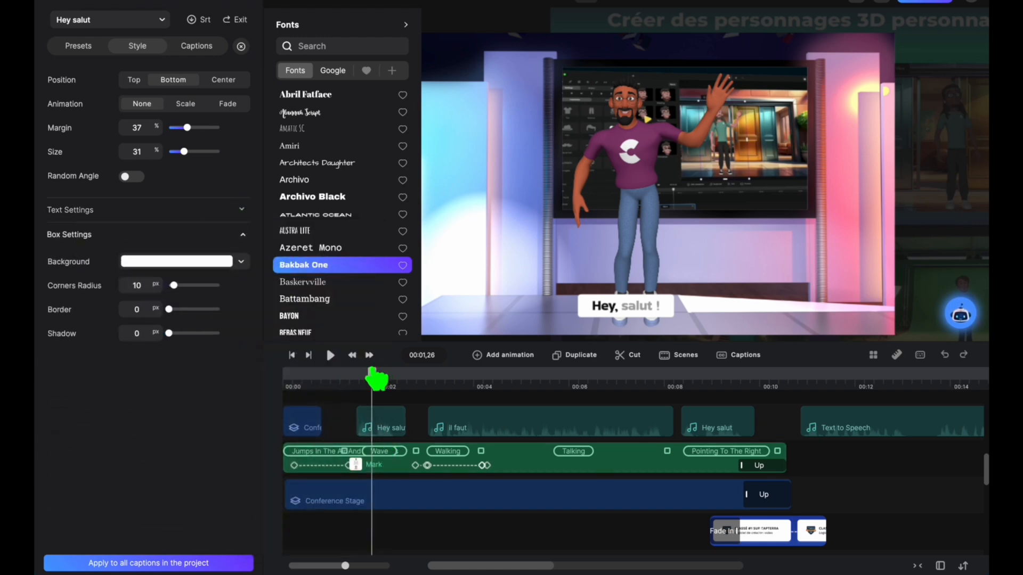
drag(372, 373, 388, 375)
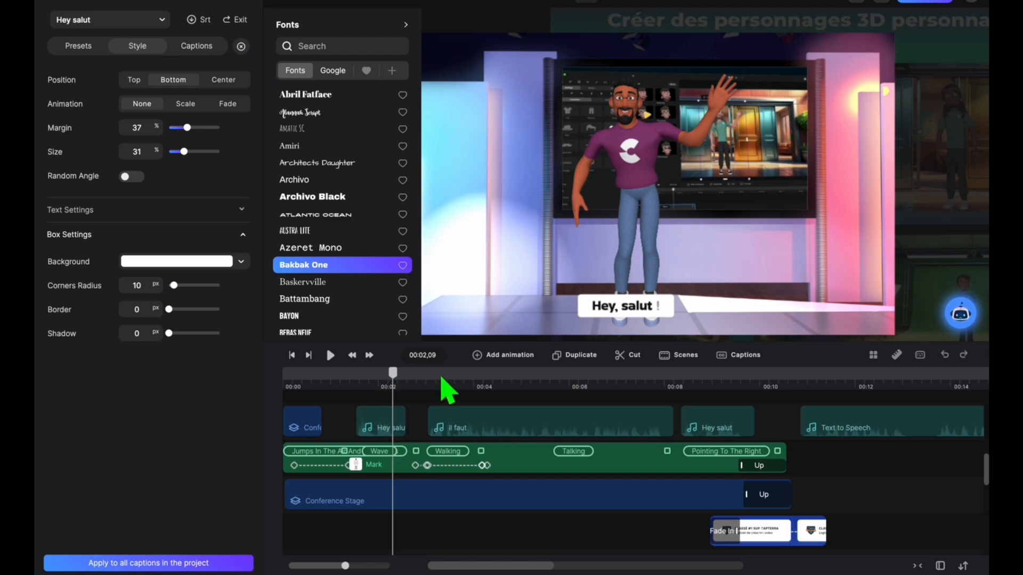
scroll(439, 388, up, 2)
click(437, 430)
scroll(453, 410, up, 1)
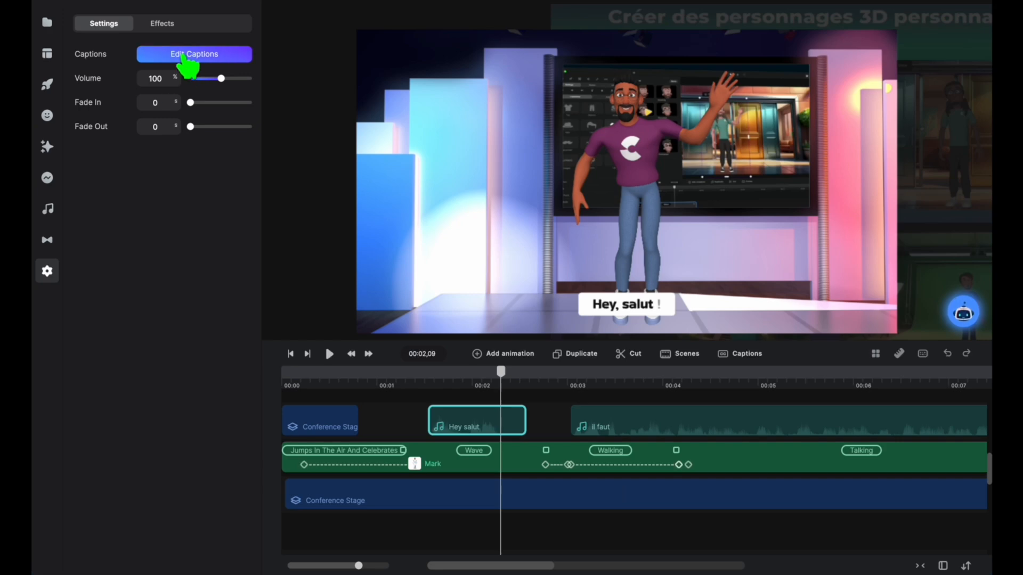
click(188, 59)
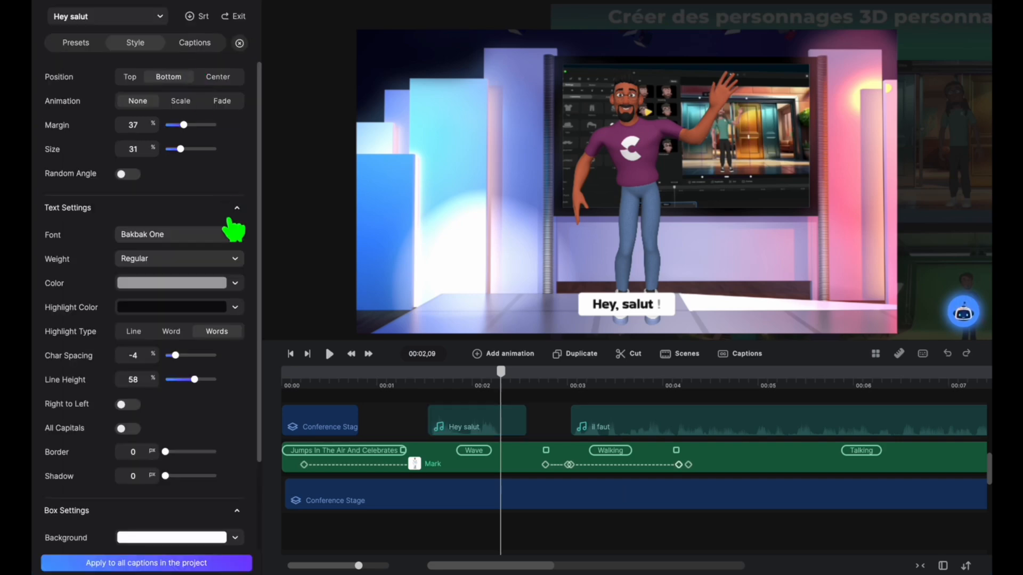
click(233, 287)
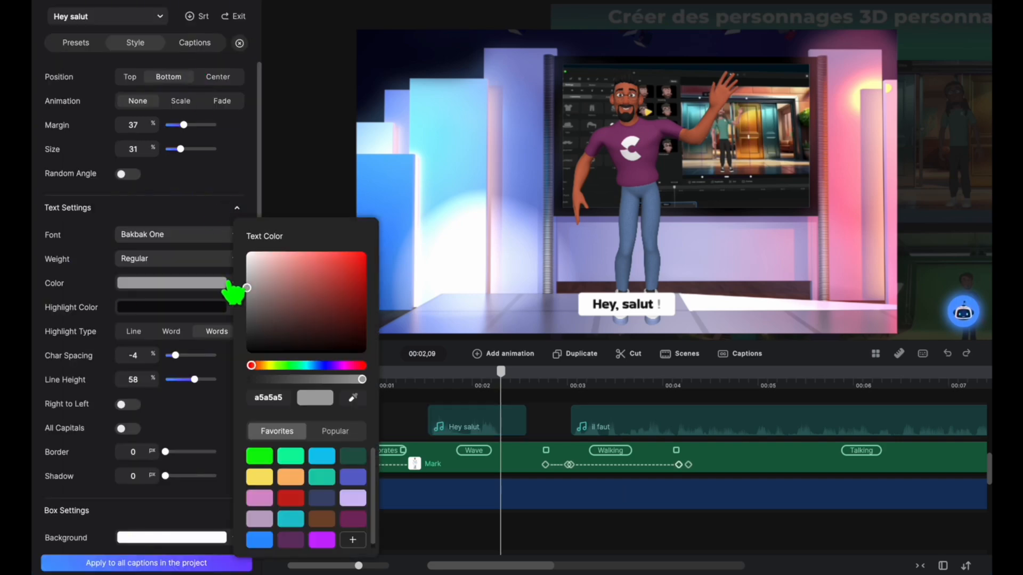
click(354, 478)
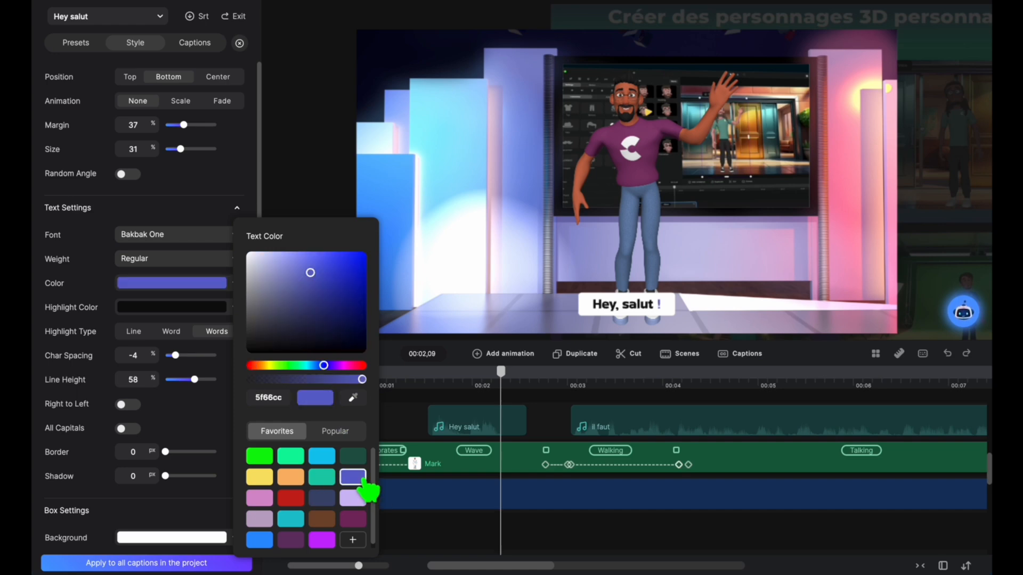
Step: Set the caption's highlight color to 7a2963 and preview it near the end of the Hey salut clip
click(160, 309)
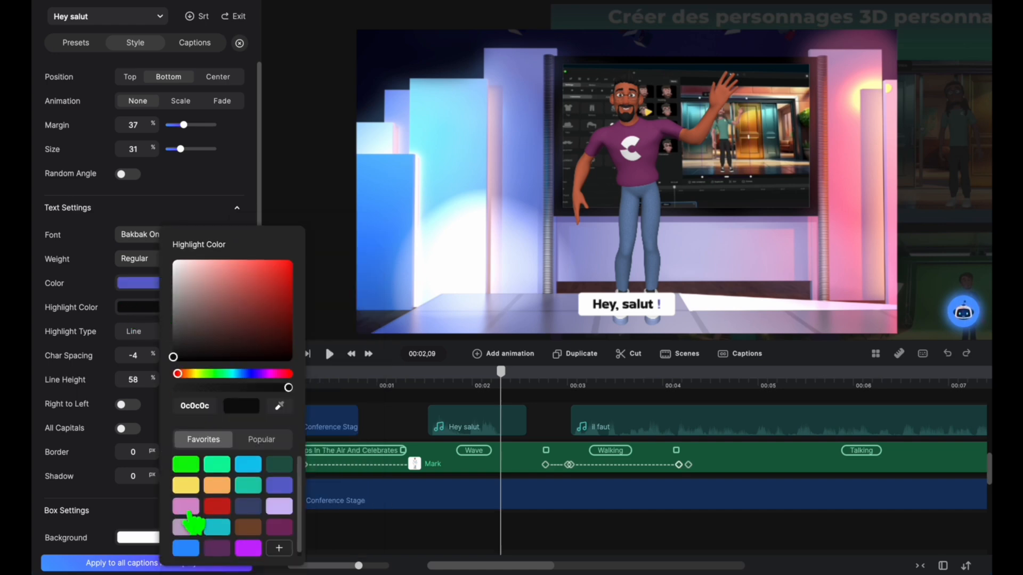
click(282, 529)
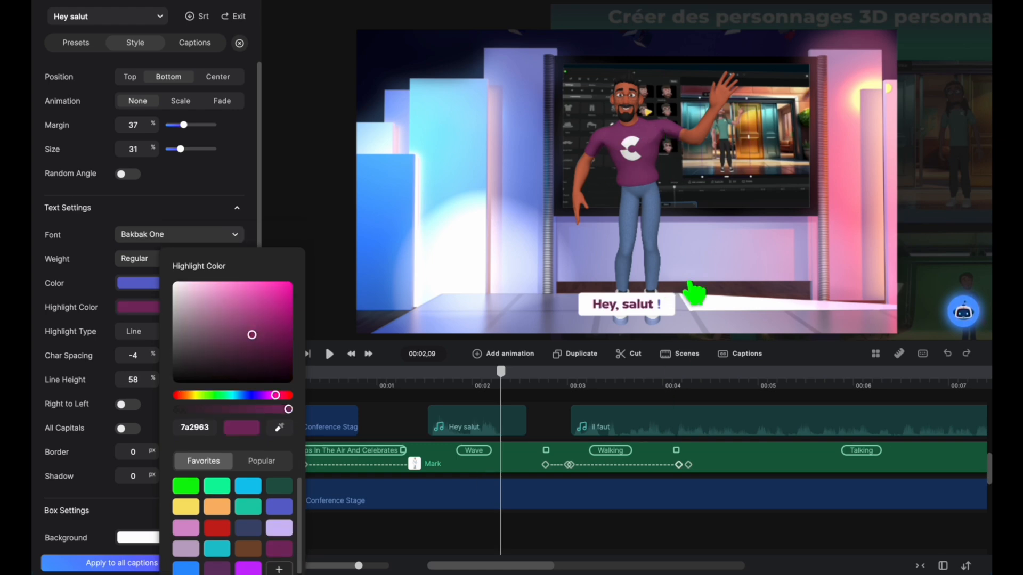
drag(500, 373, 520, 418)
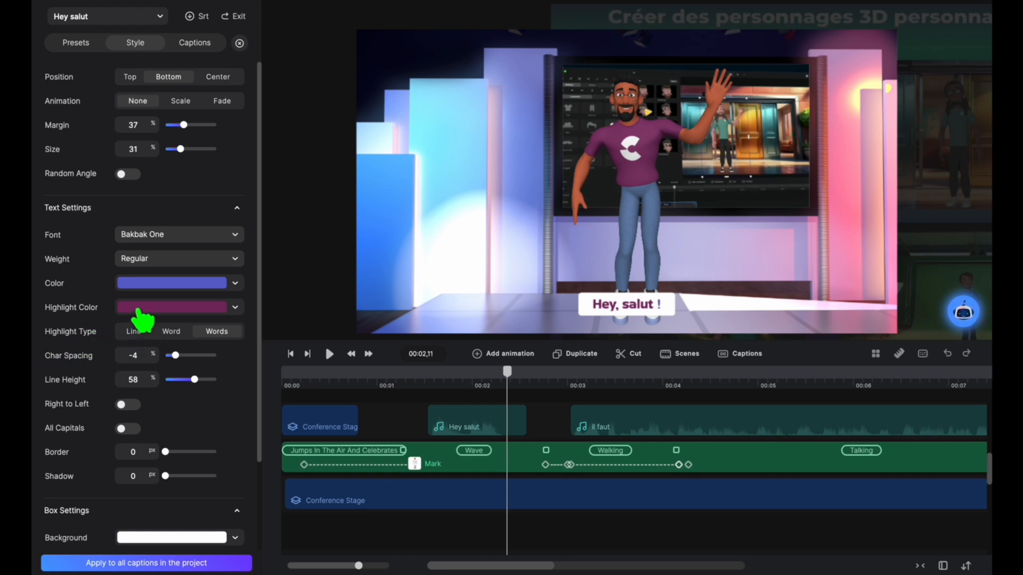
Step: Try the Line and Word highlight types while scrubbing through the Hey salut clip, and return the type to Words
click(135, 333)
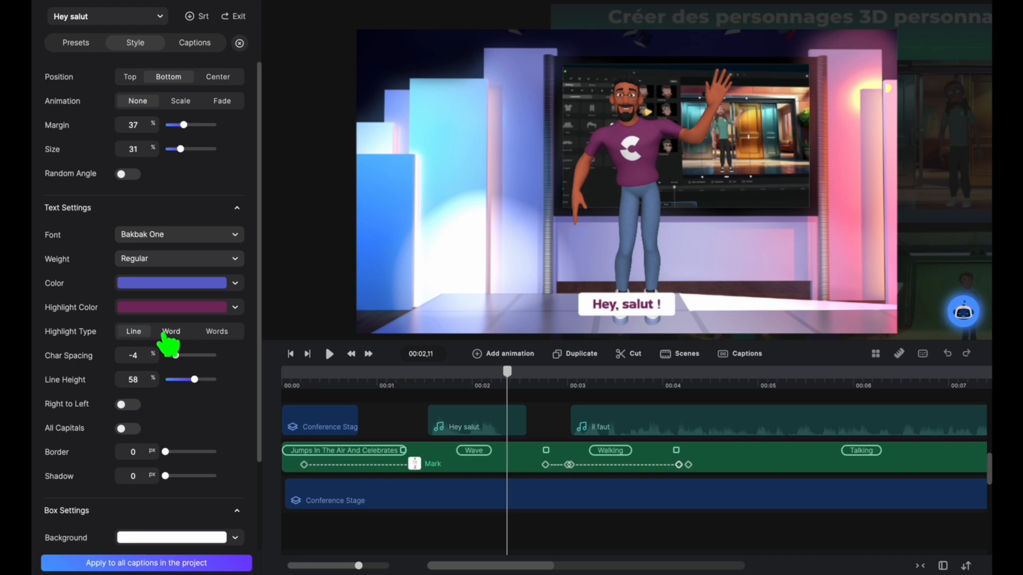
click(171, 332)
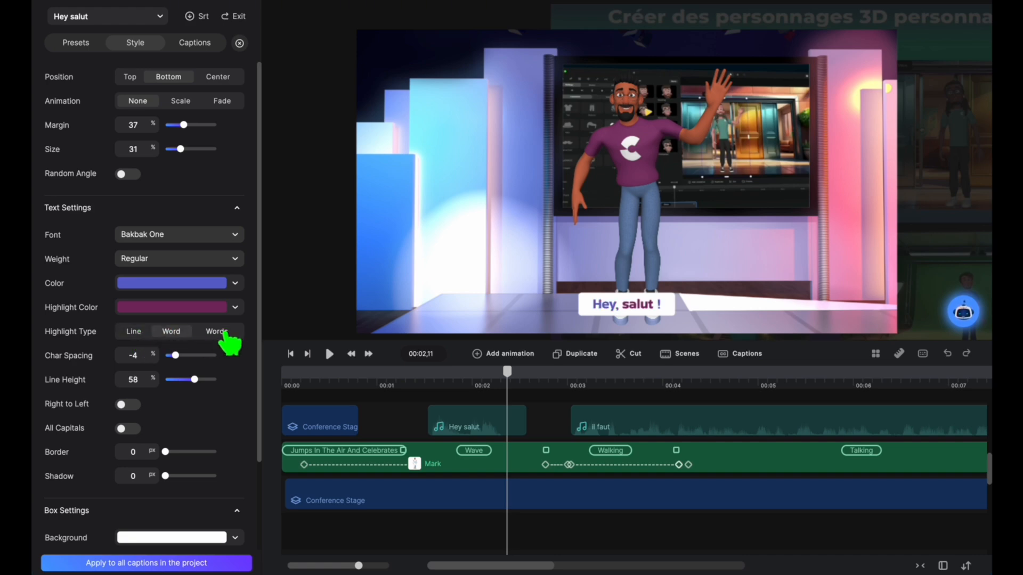
click(218, 334)
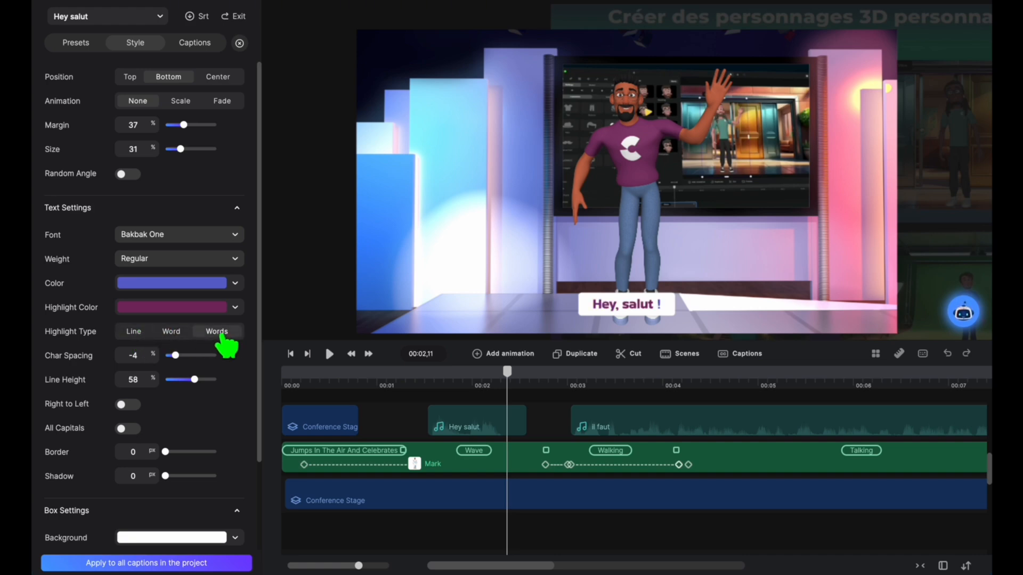
click(132, 333)
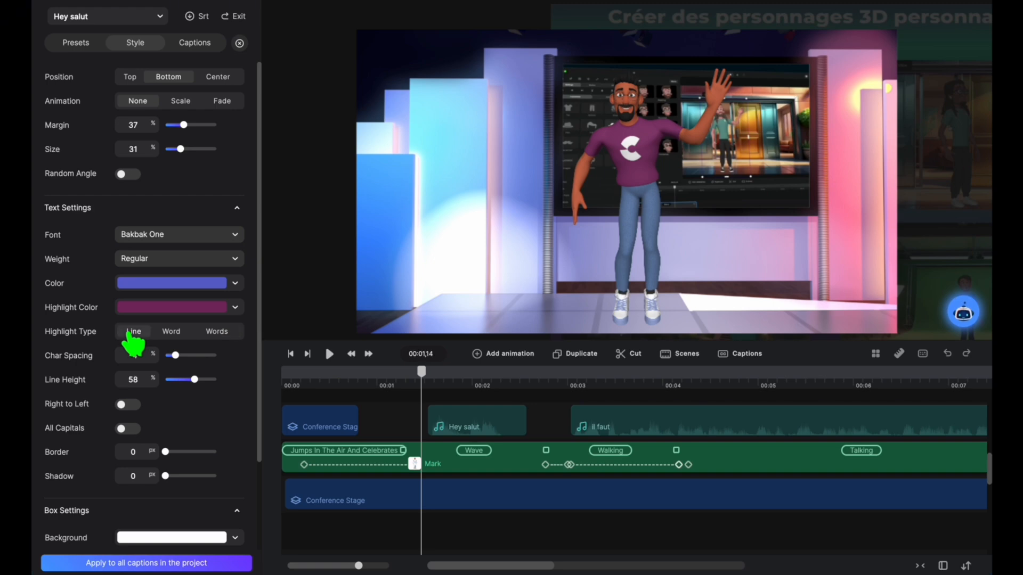
drag(425, 381, 537, 395)
click(428, 382)
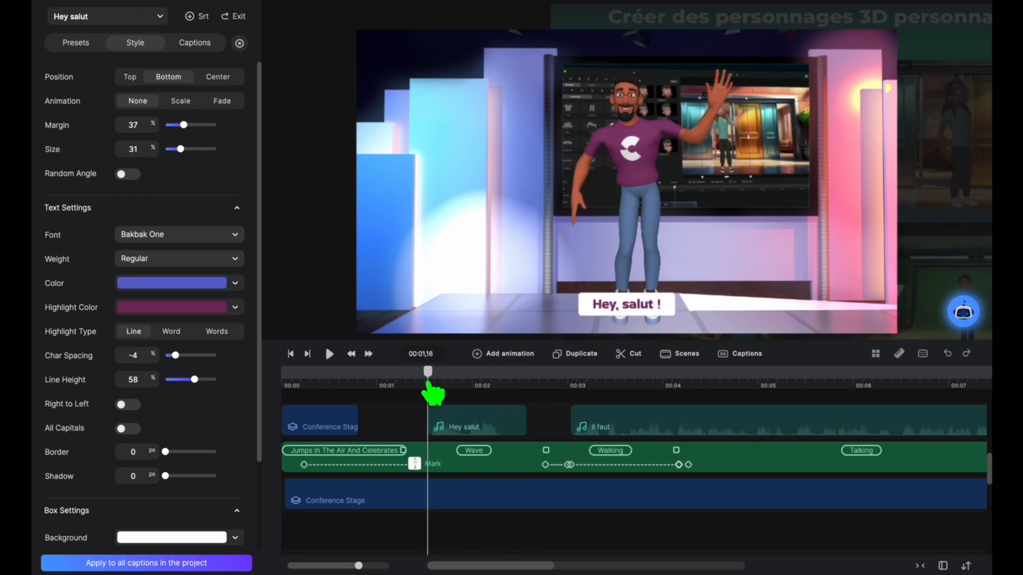
click(171, 331)
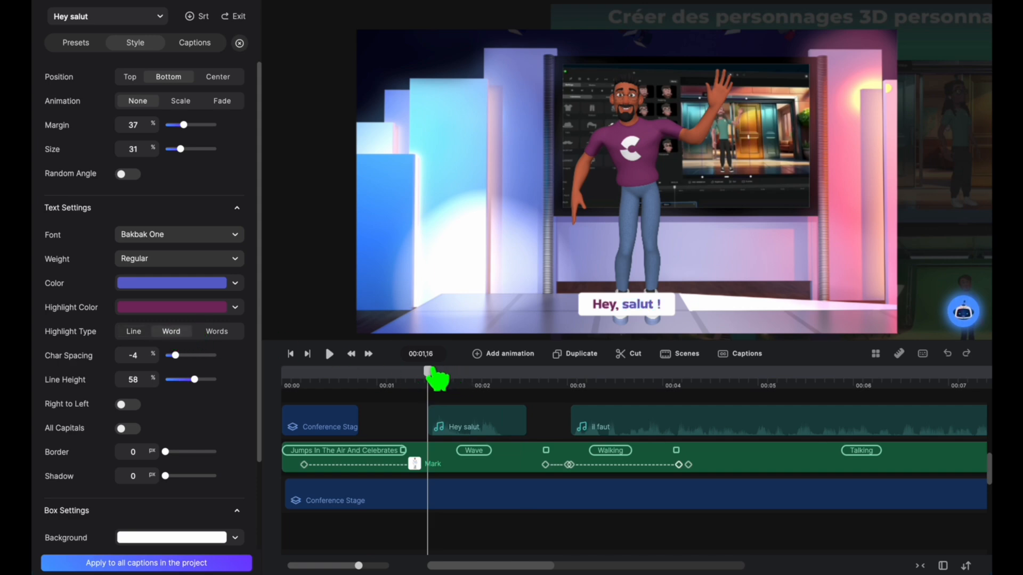
drag(429, 377, 535, 394)
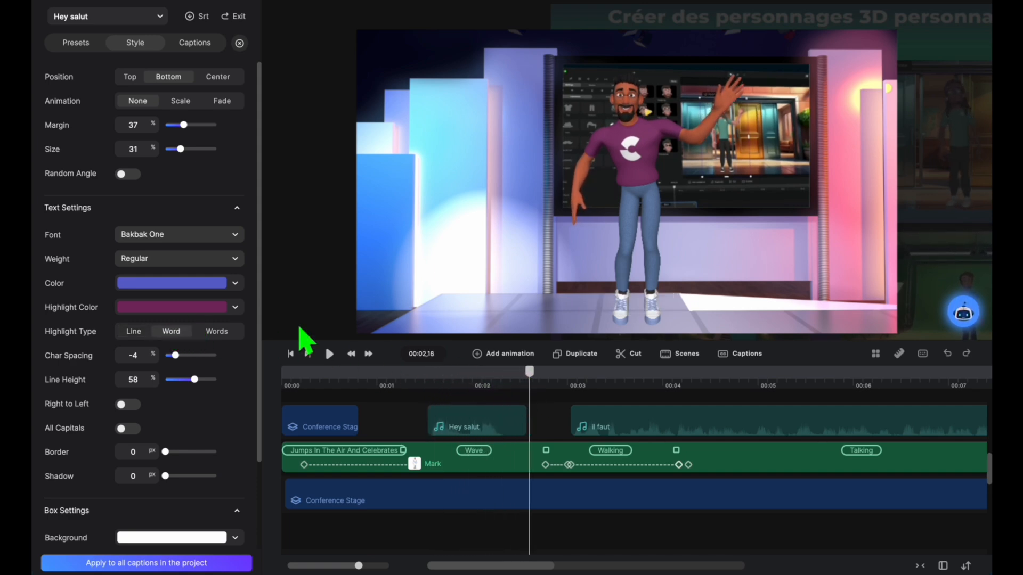
click(219, 331)
click(423, 383)
drag(424, 382, 542, 396)
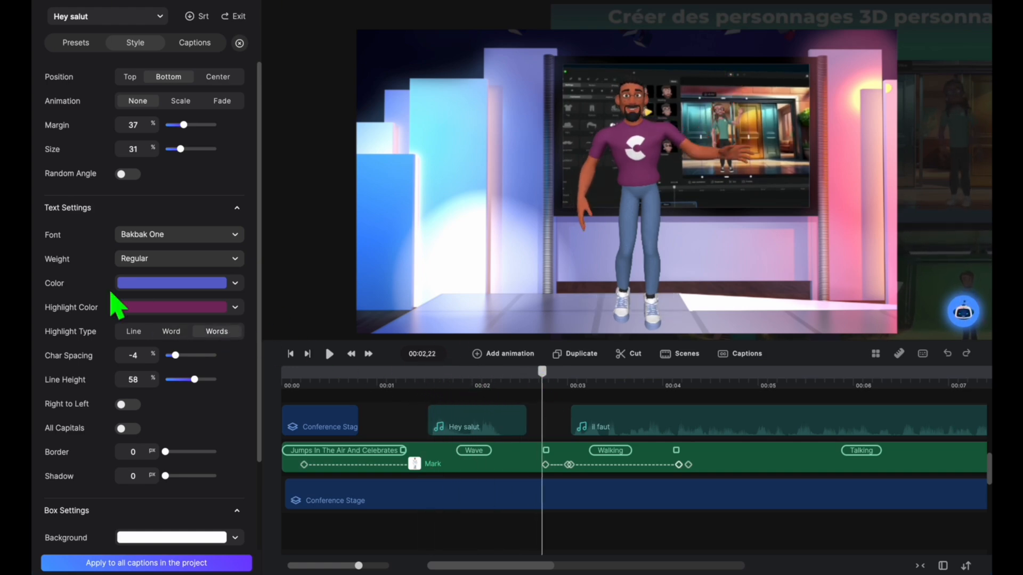
Step: Set the caption's character spacing to 8 % and its line height to 62 %, previewing mid-clip
scroll(217, 217, down, 1)
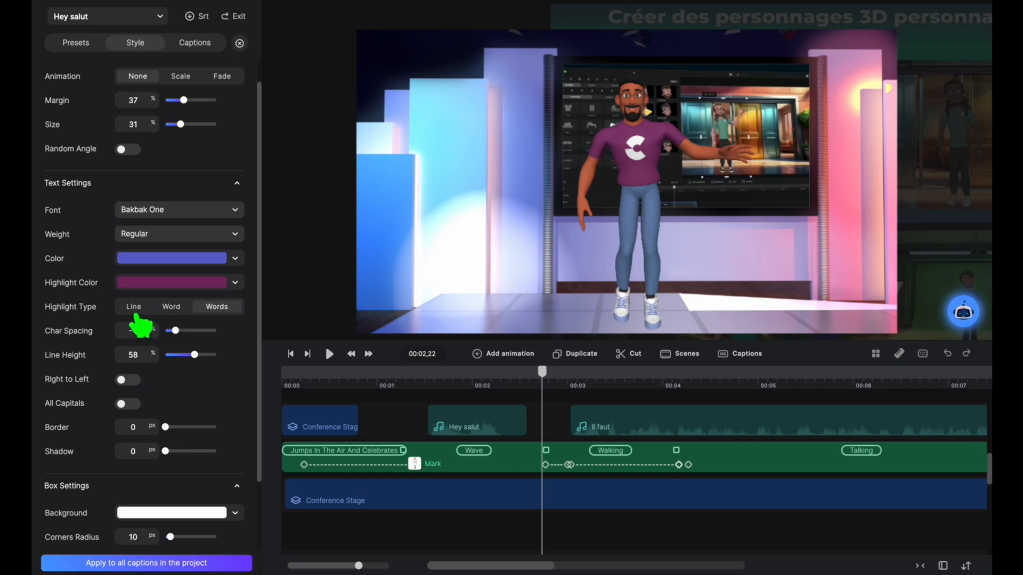
drag(546, 384, 472, 381)
drag(183, 338, 190, 345)
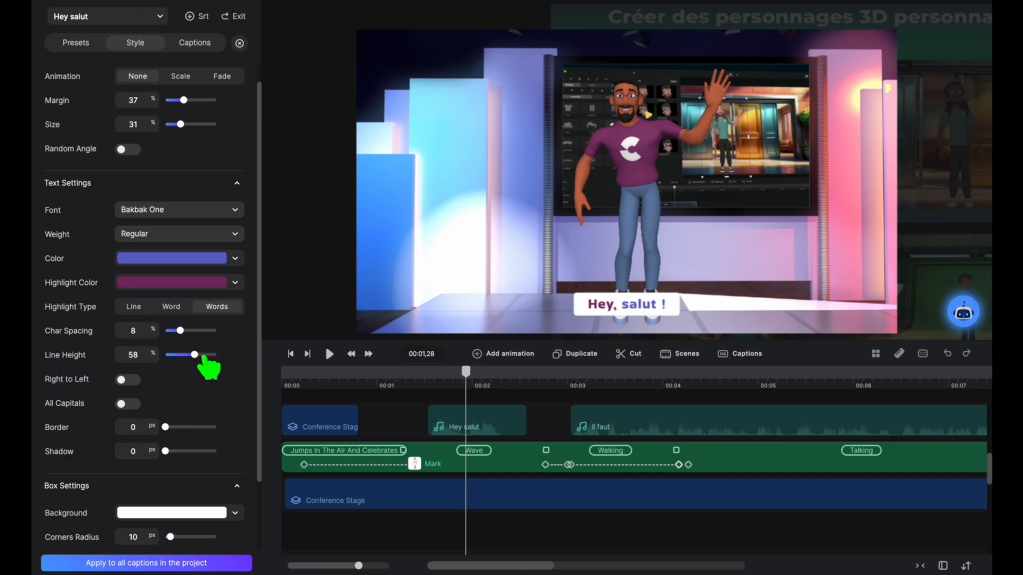
drag(206, 368, 209, 367)
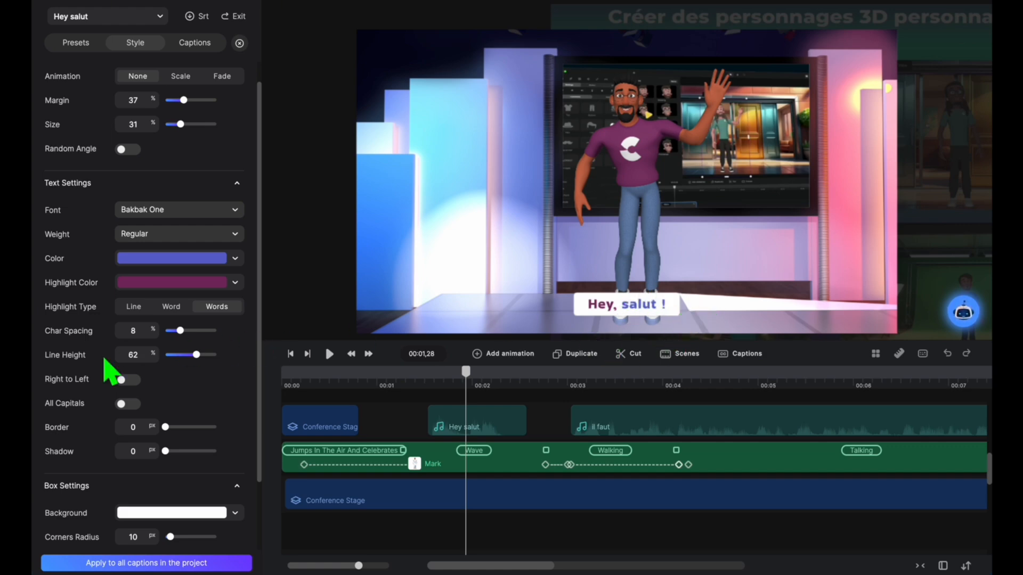
Step: Try Right to Left, All Capitals and a text border on the caption, and leave all three off
click(132, 381)
click(128, 380)
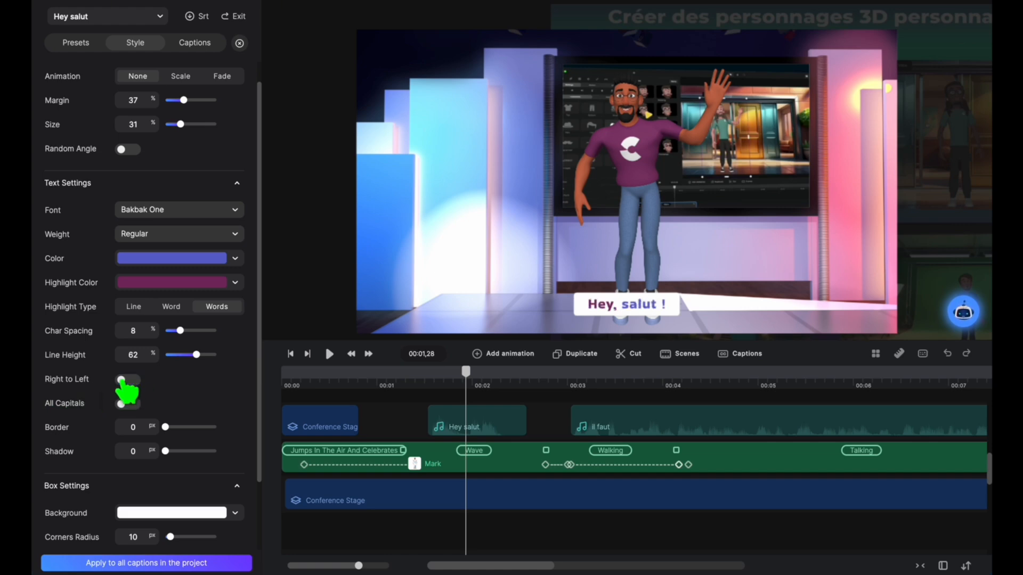
click(133, 404)
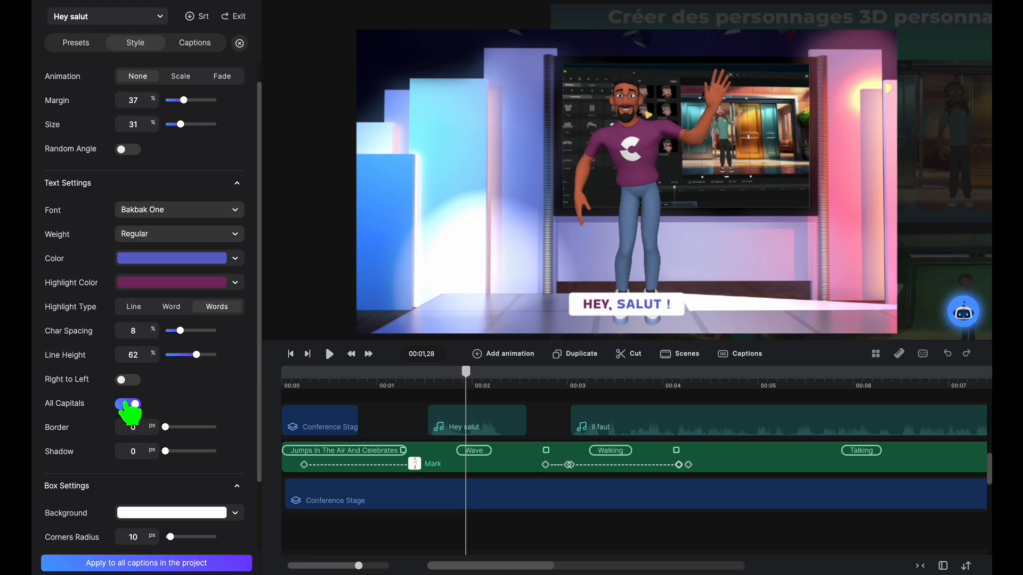
click(128, 405)
drag(179, 439, 144, 464)
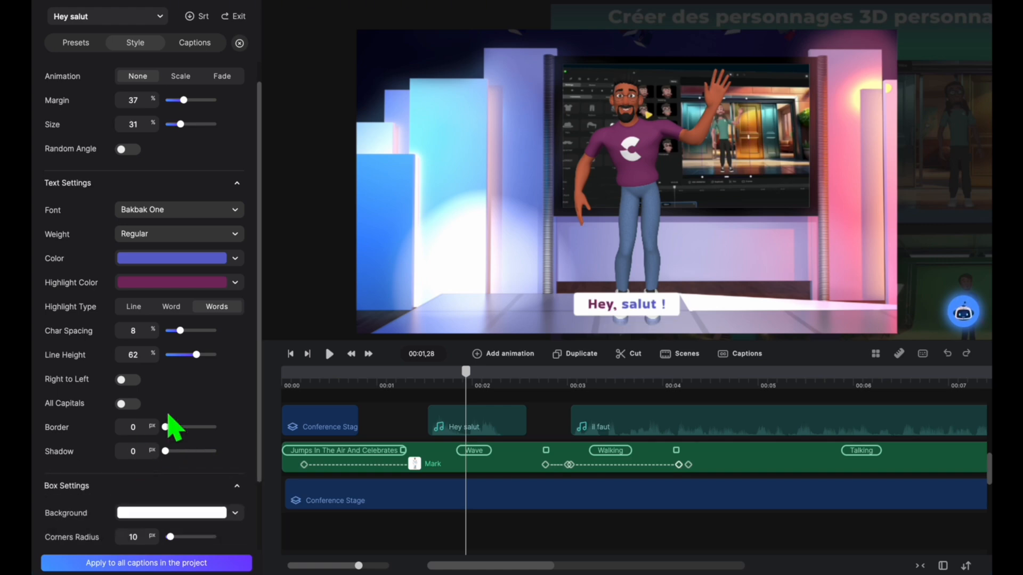
Step: Try the 1cceab teal fill for the caption box background and return it to white, ffffff
scroll(218, 390, down, 3)
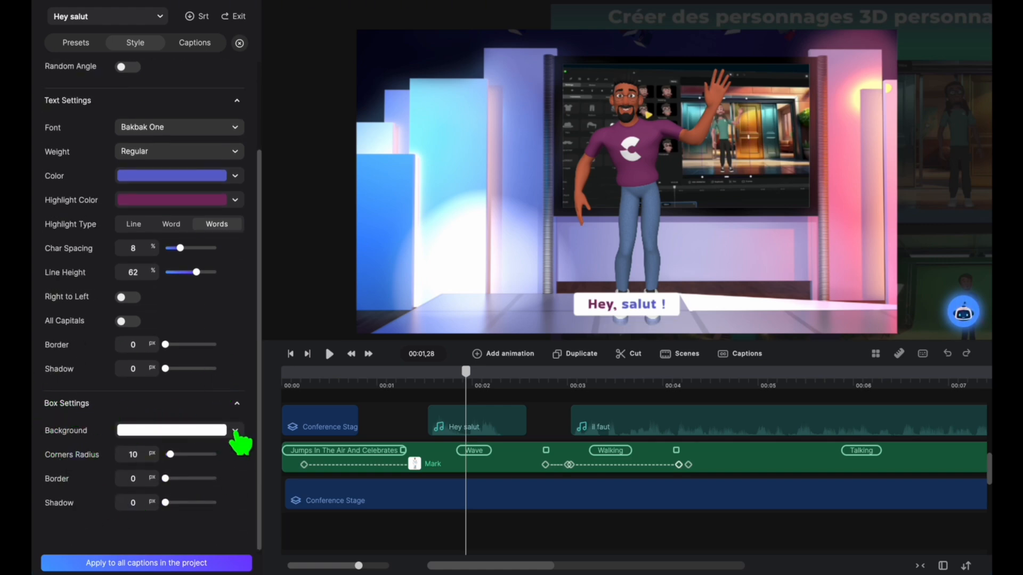
click(234, 432)
click(324, 484)
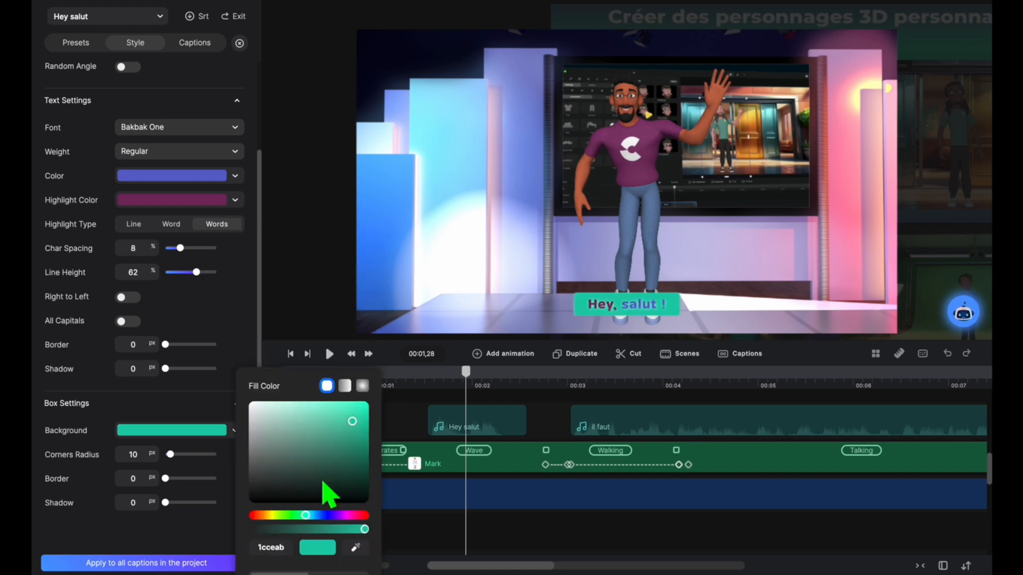
click(276, 411)
drag(275, 409, 186, 389)
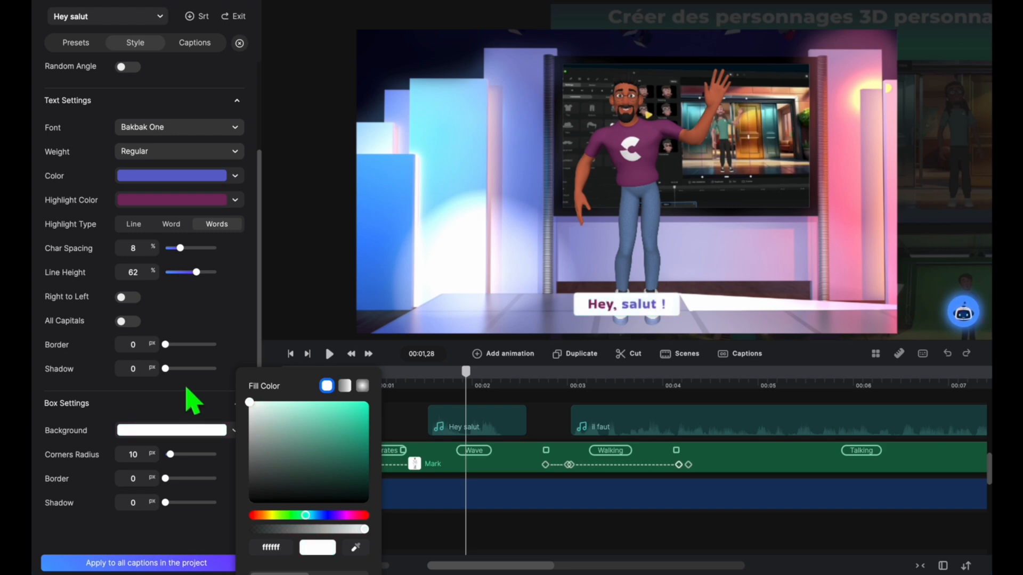
click(189, 456)
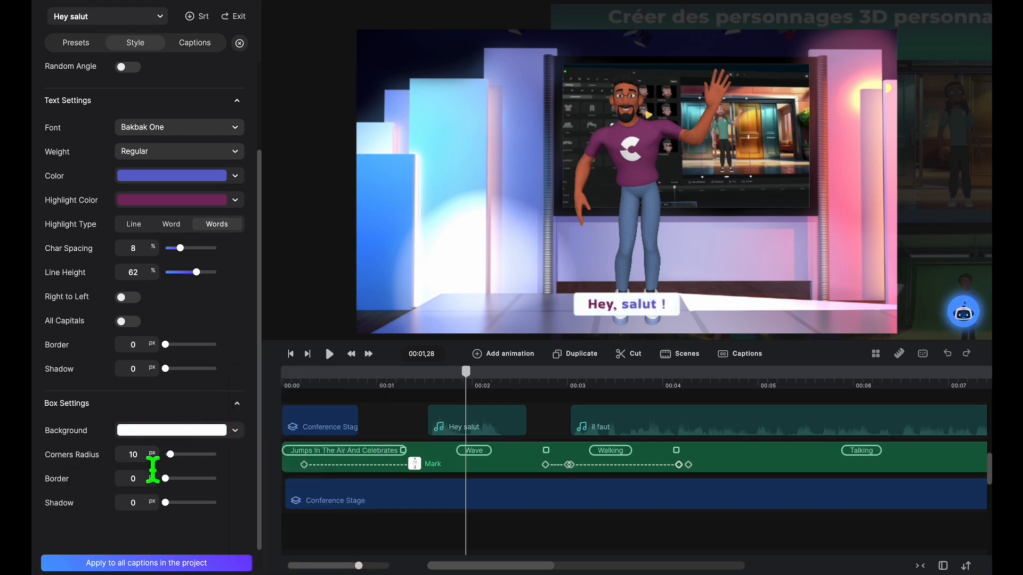
Step: Set the caption box's corner radius to 53 px, trying a box border and shadow and leaving both at 0
drag(158, 466, 262, 473)
drag(179, 478, 137, 473)
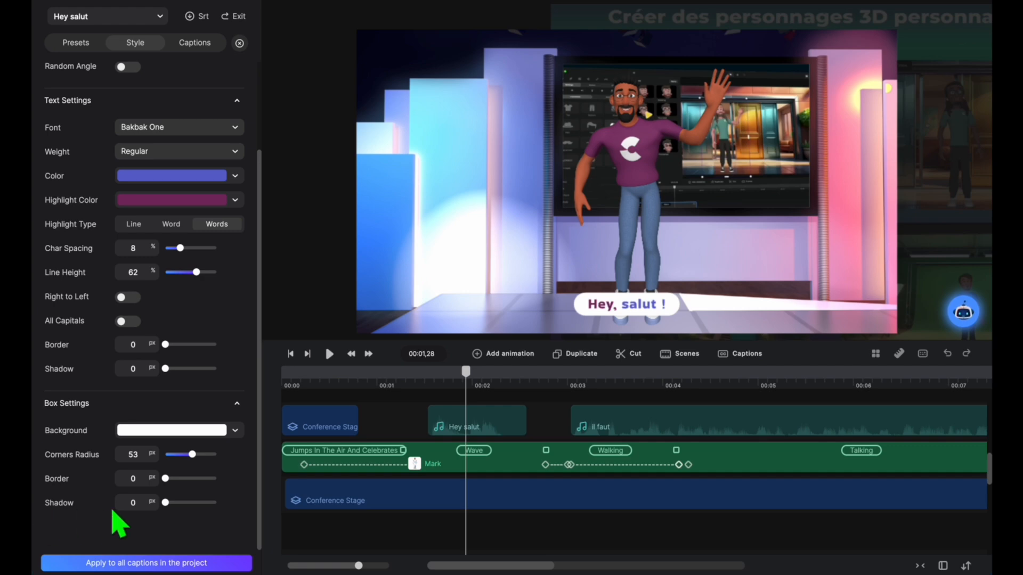
drag(177, 513, 149, 501)
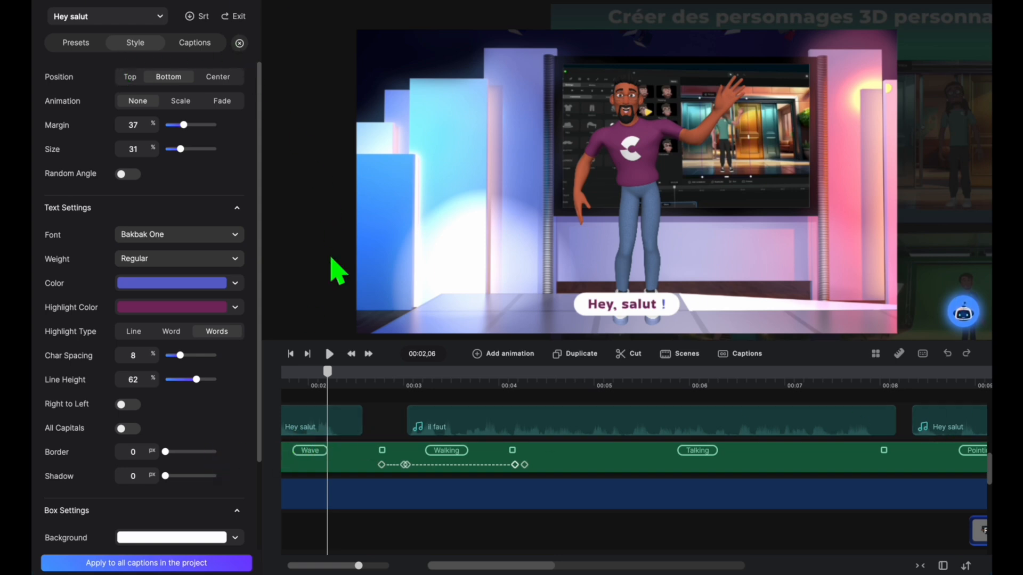
Step: Generate captions for the il faut audio clip with French as the media language
drag(327, 371, 302, 372)
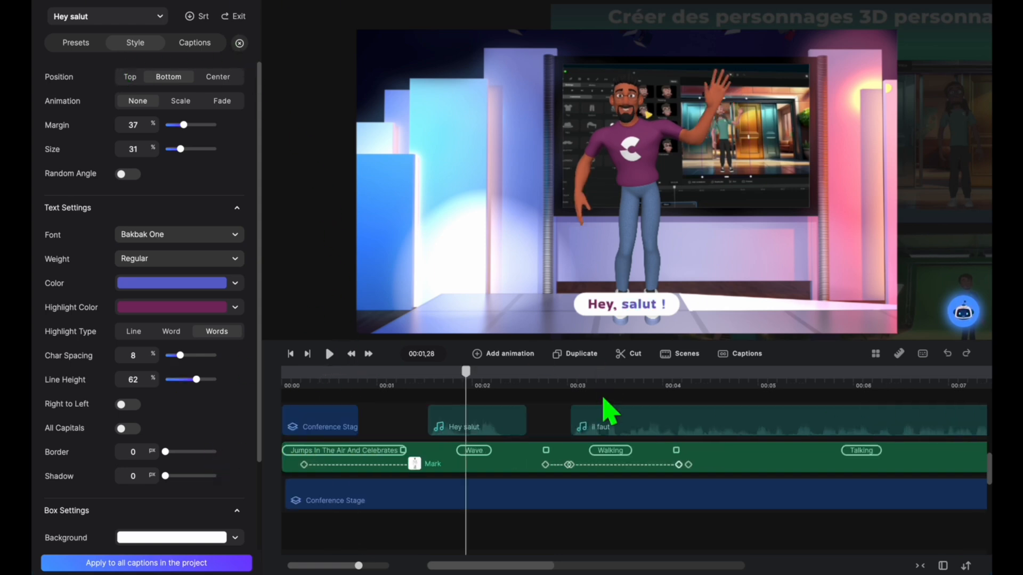
drag(473, 386, 569, 379)
click(577, 413)
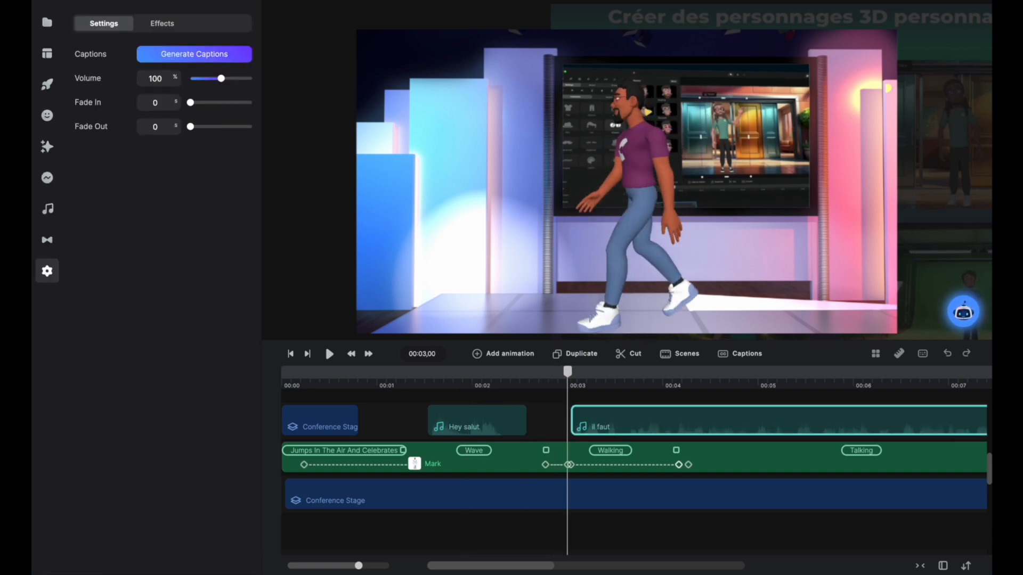
click(203, 56)
text(fren)
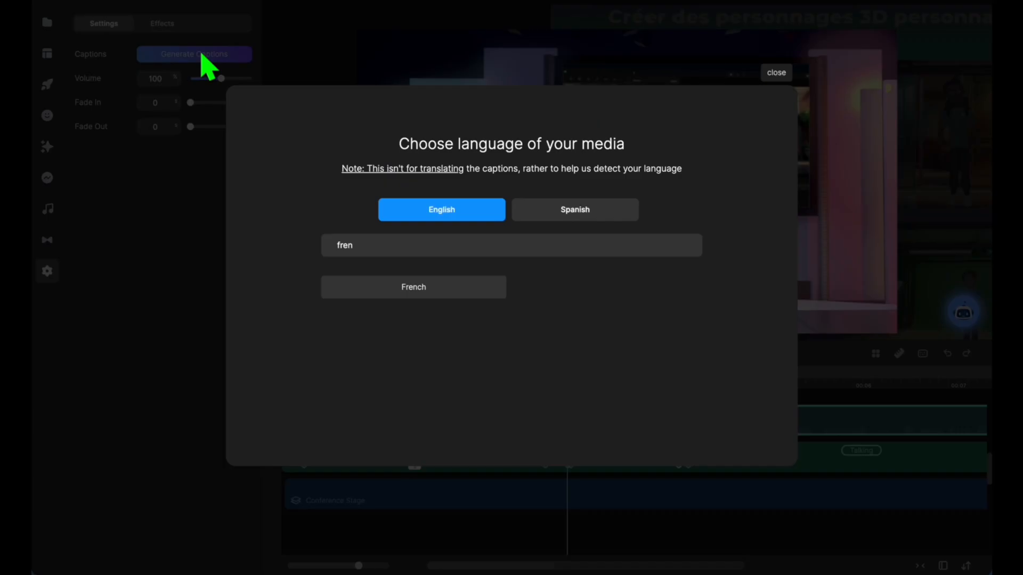
click(439, 293)
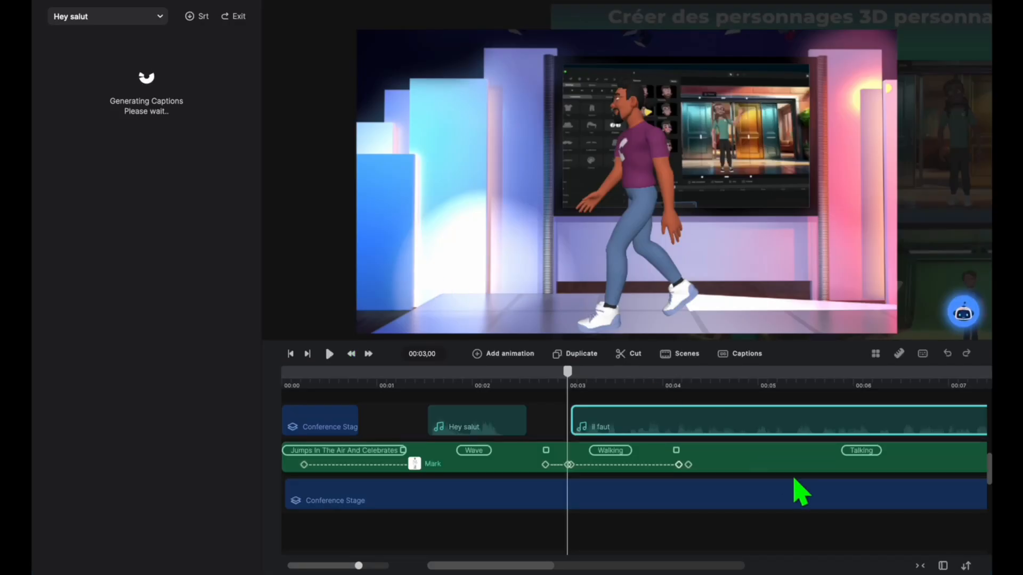
Step: Apply the preset with a white box and purple highlighted text to the il faut captions, and preview the clip's start
scroll(769, 454, right, 3)
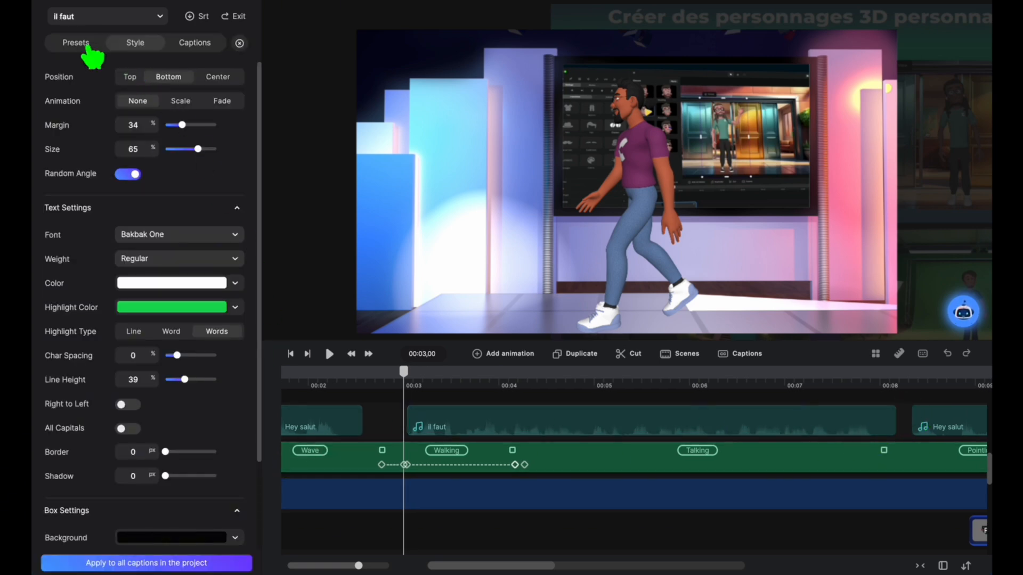
click(85, 44)
mouse_move(404, 371)
mouse_down()
mouse_move(384, 373)
mouse_move(407, 373)
mouse_up()
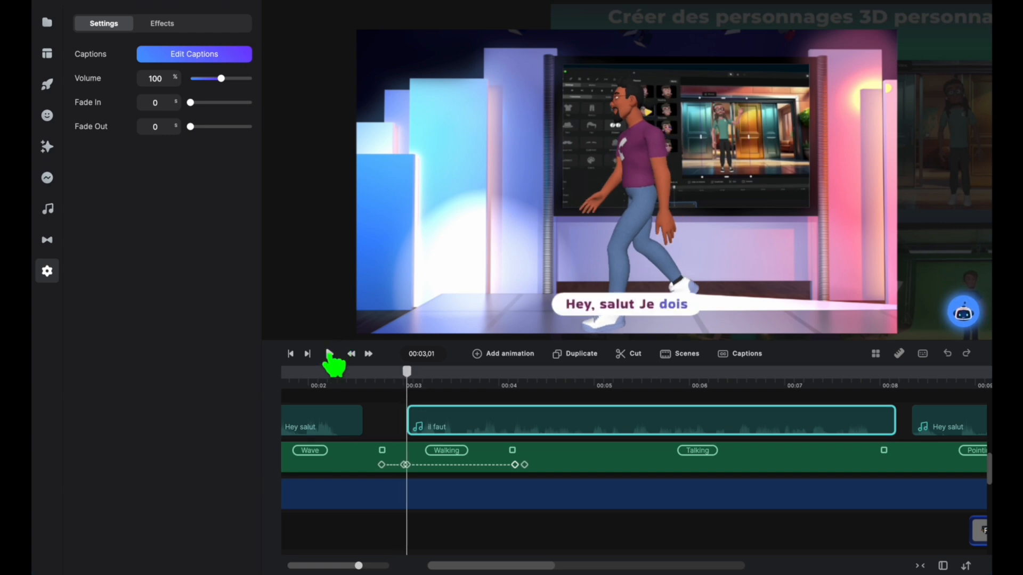
Step: Play and scrub through the il faut clip to check its caption text against the voice
click(330, 354)
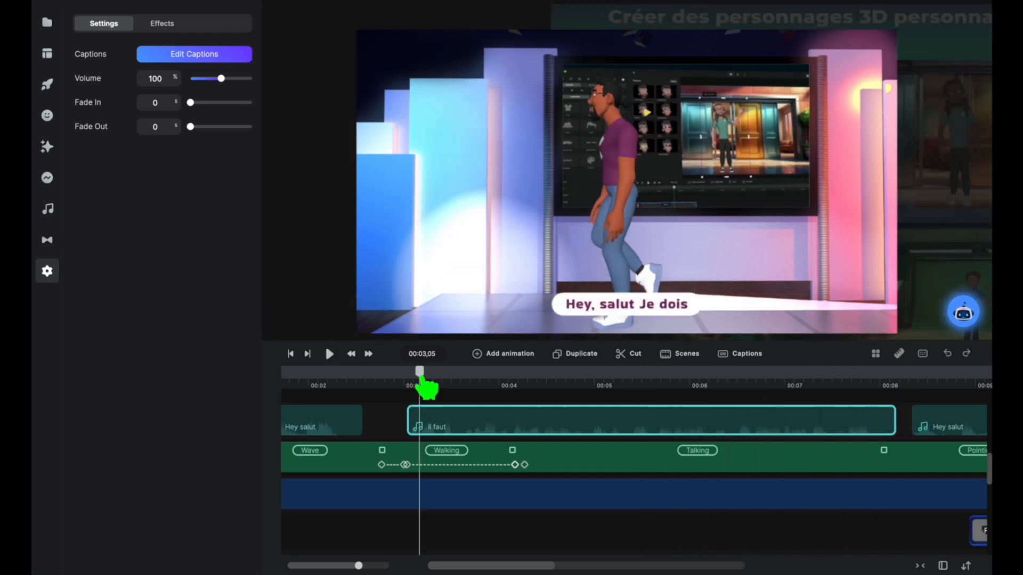
drag(419, 377, 866, 394)
drag(888, 396, 834, 367)
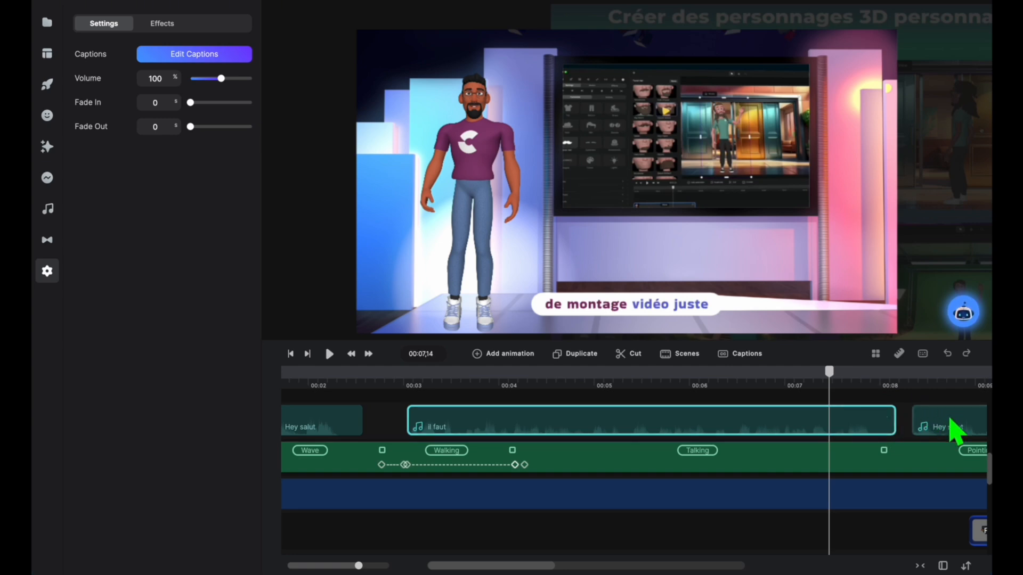
drag(830, 373, 744, 381)
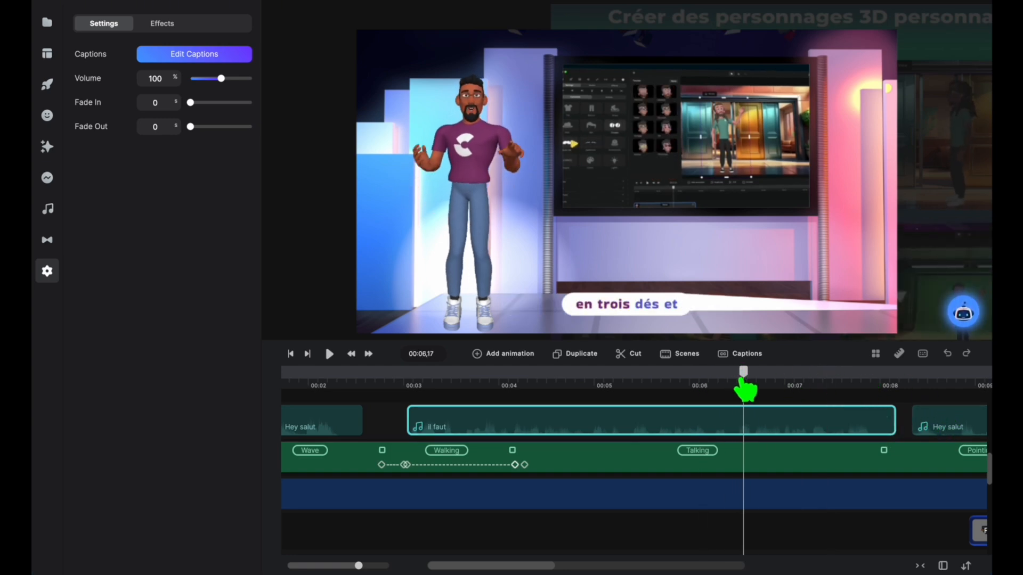
drag(746, 373, 441, 373)
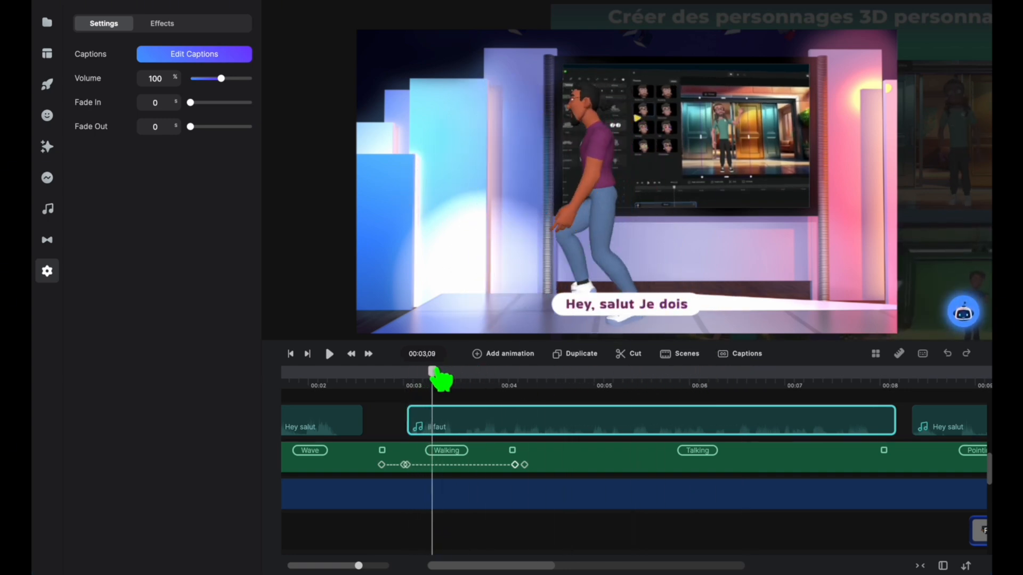
Step: Shorten the il faut clip's first caption to "Je dois" and its last caption to "de montage vidéo"
click(221, 56)
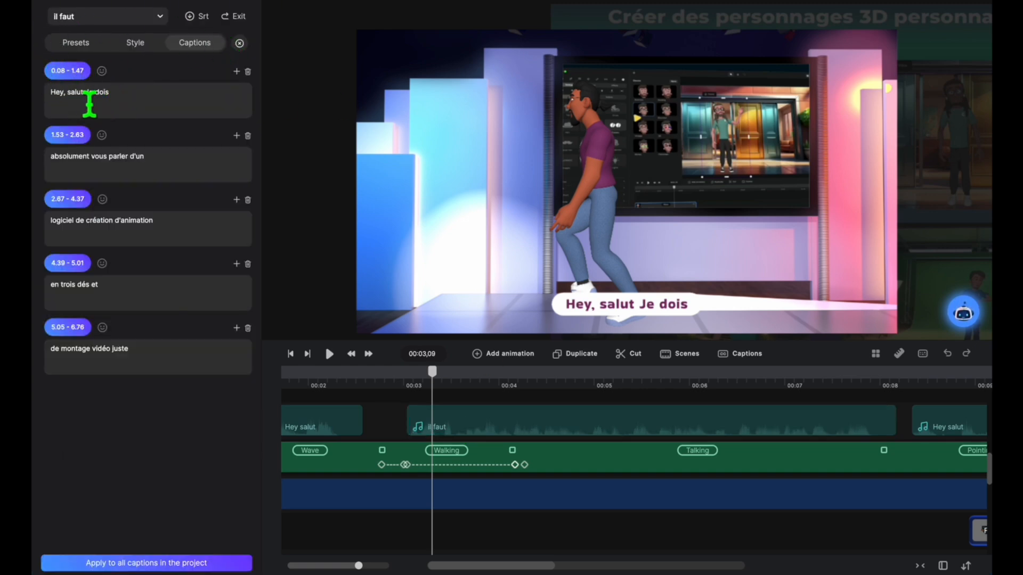
drag(91, 104, 36, 96)
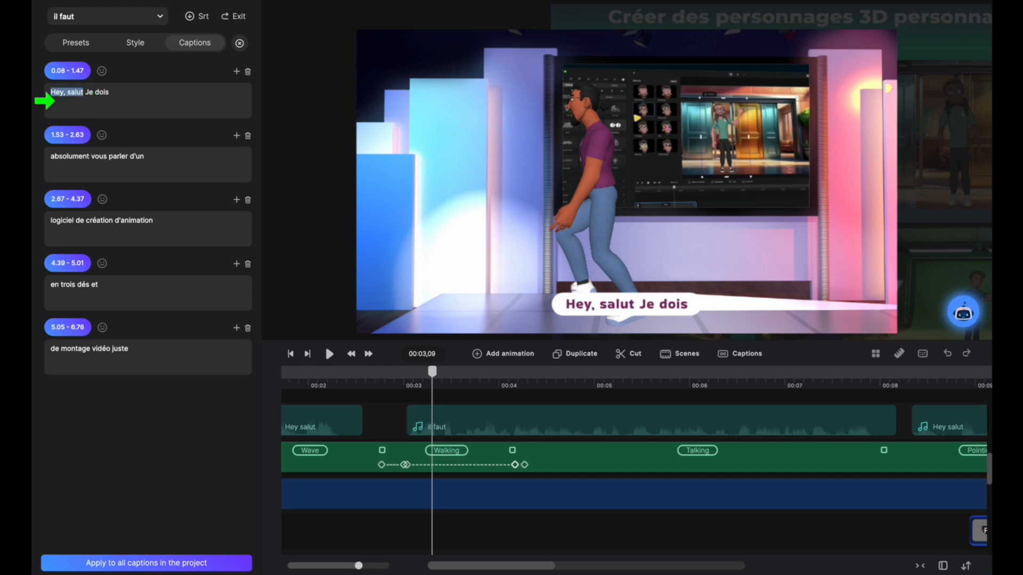
key(BackSpace)
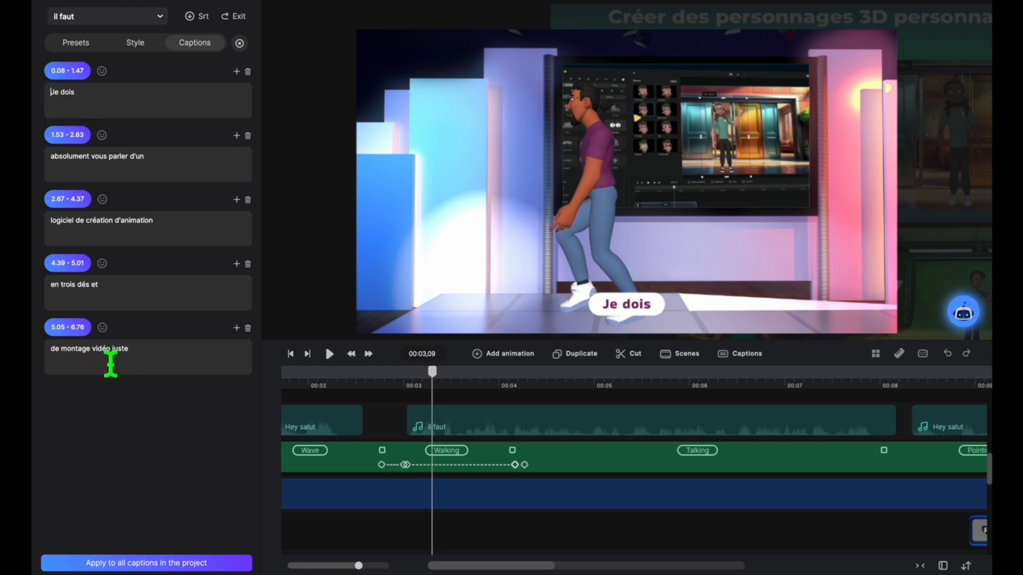
click(136, 364)
key(BackSpace)
key(BackSpace)
key(BackSpace)
key(BackSpace)
key(BackSpace)
key(BackSpace)
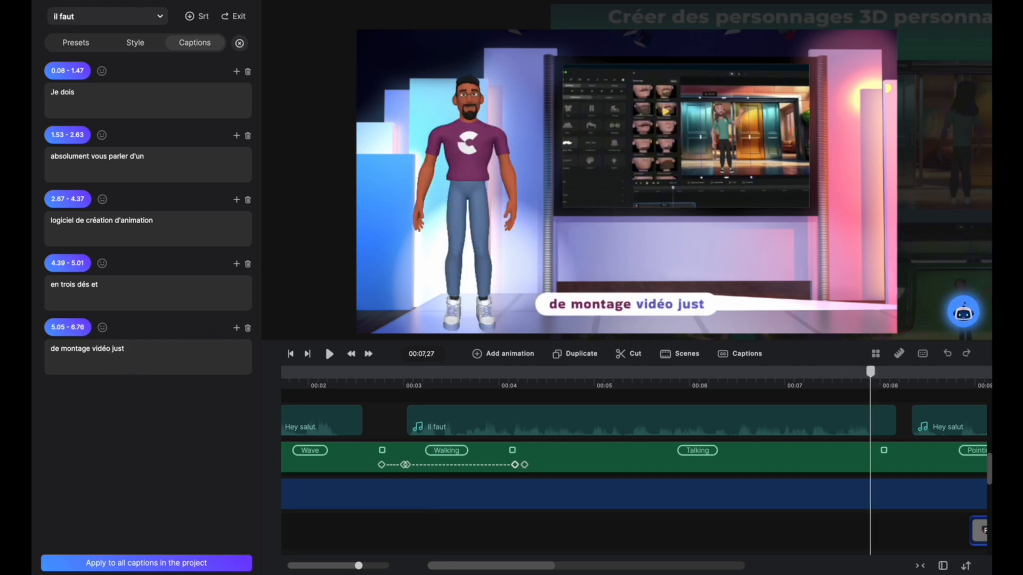
Step: Correct "trois dés" in the fourth il faut caption so that it reads "en 3D et"
click(92, 288)
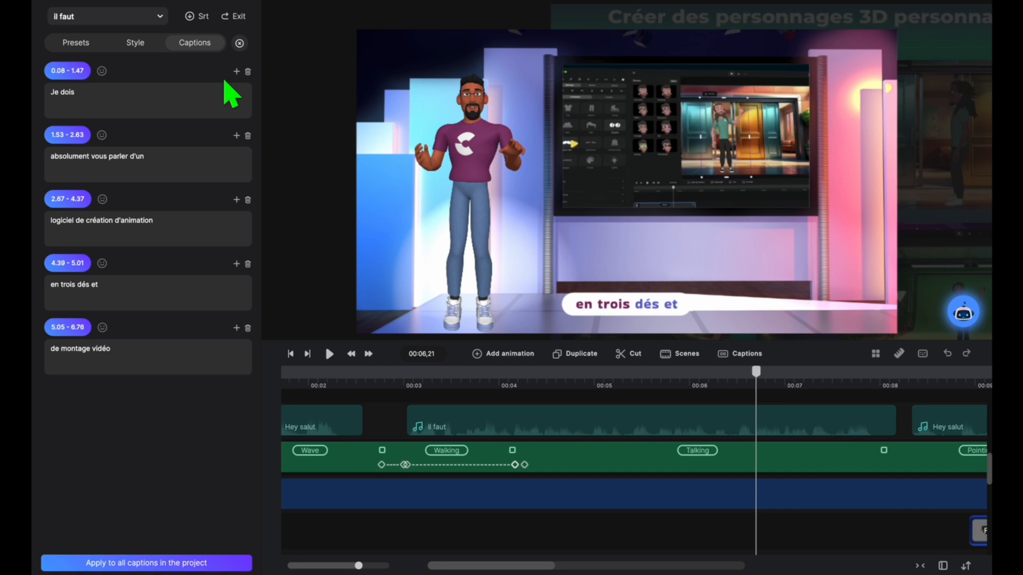
key(BackSpace)
key(BackSpace)
key(BackSpace)
key(BackSpace)
key(BackSpace)
key(BackSpace)
key(BackSpace)
key(BackSpace)
key(BackSpace)
key(BackSpace)
text(3)
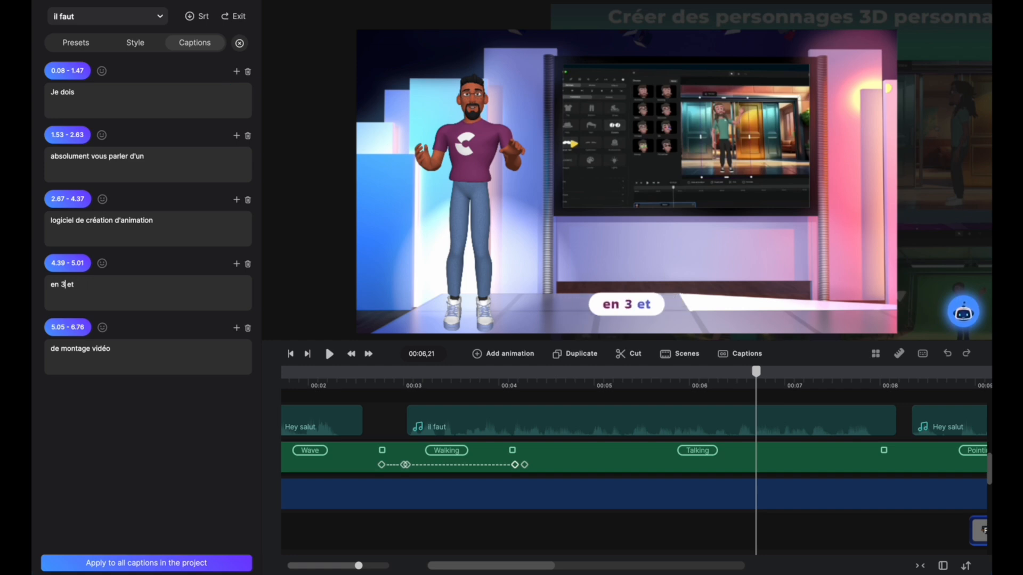
text(D)
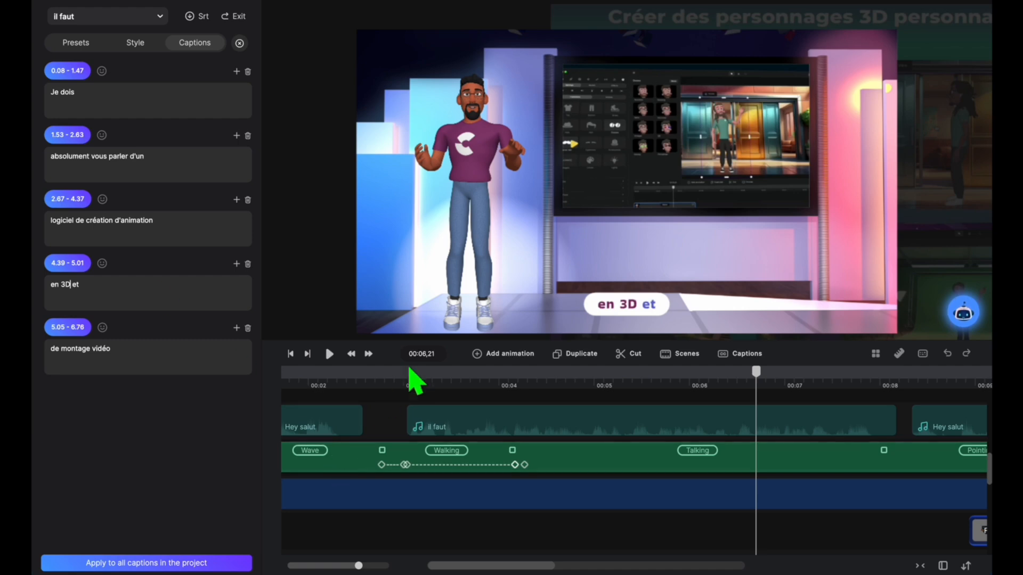
Step: Replay the il faut clip from its start to check the corrected captions and their timing
click(403, 385)
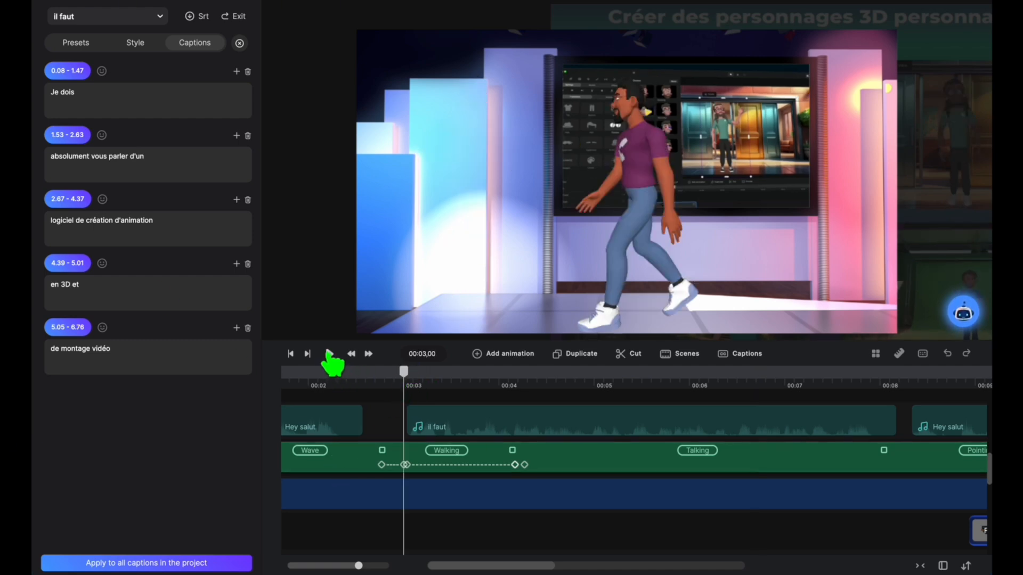
click(329, 354)
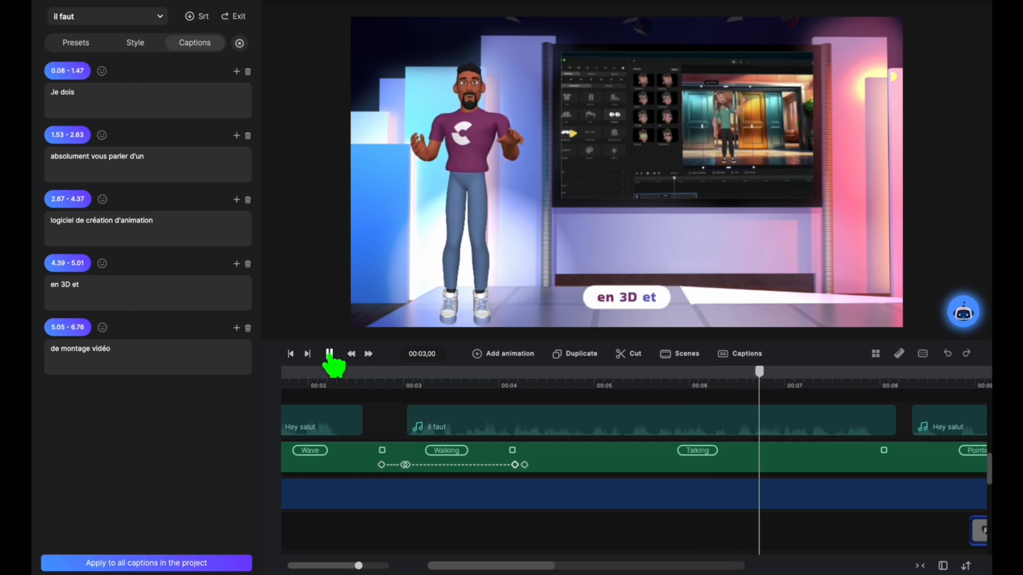
click(329, 354)
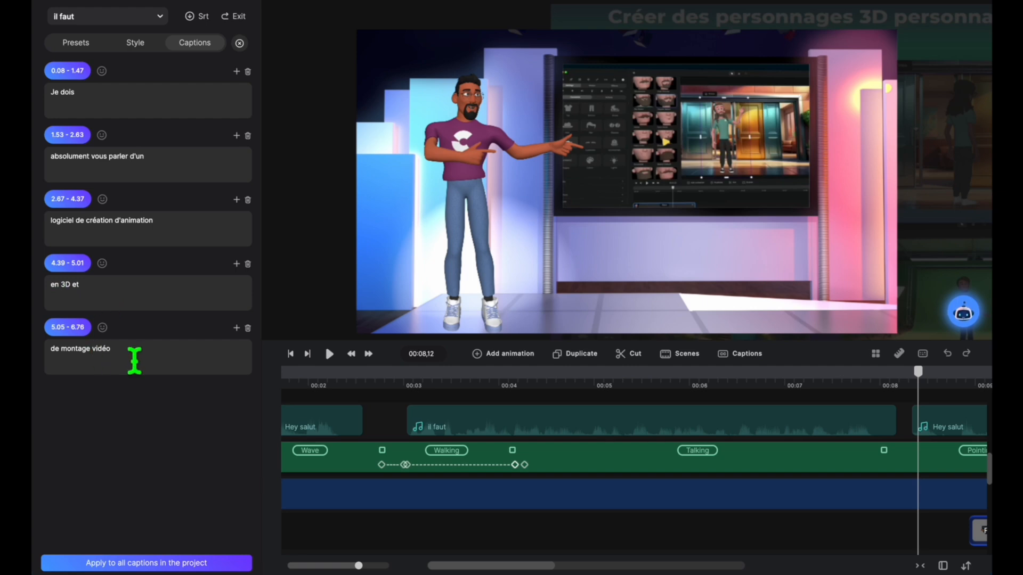
drag(926, 385, 703, 422)
click(704, 422)
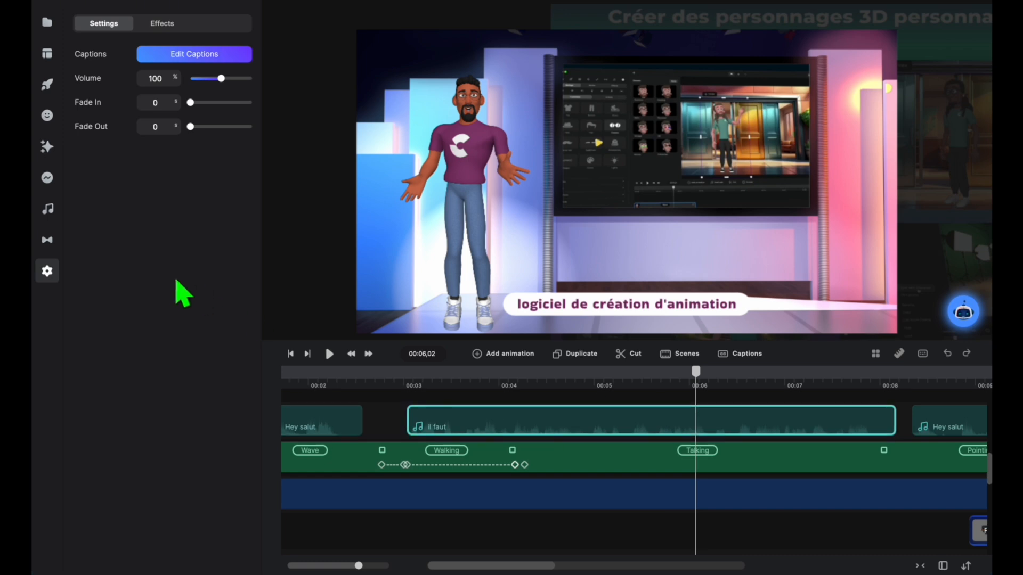
click(407, 388)
click(329, 354)
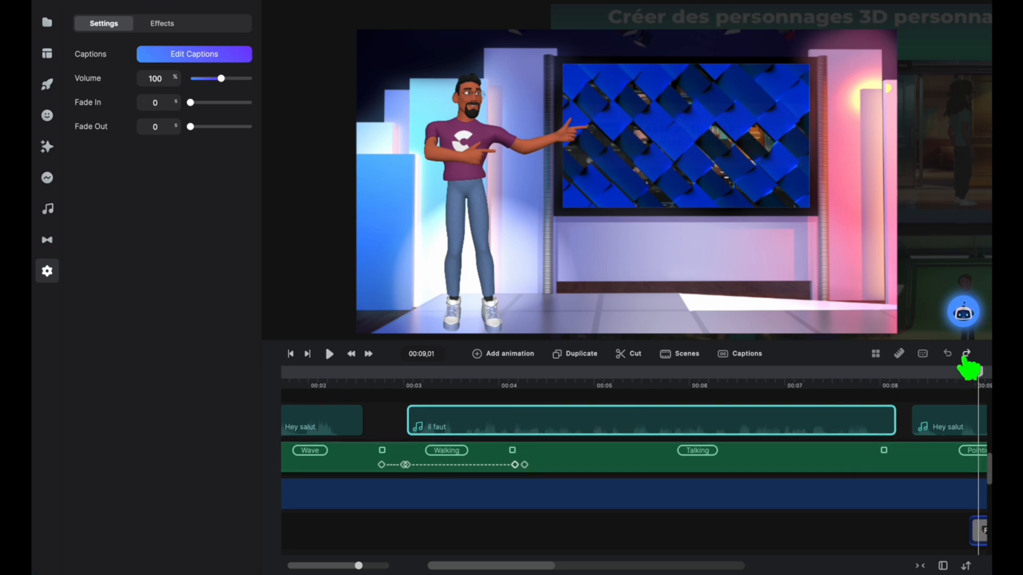
Step: Generate French captions for the second Hey salut audio clip, which follows the il faut clip
drag(977, 371, 869, 390)
scroll(900, 438, right, 7)
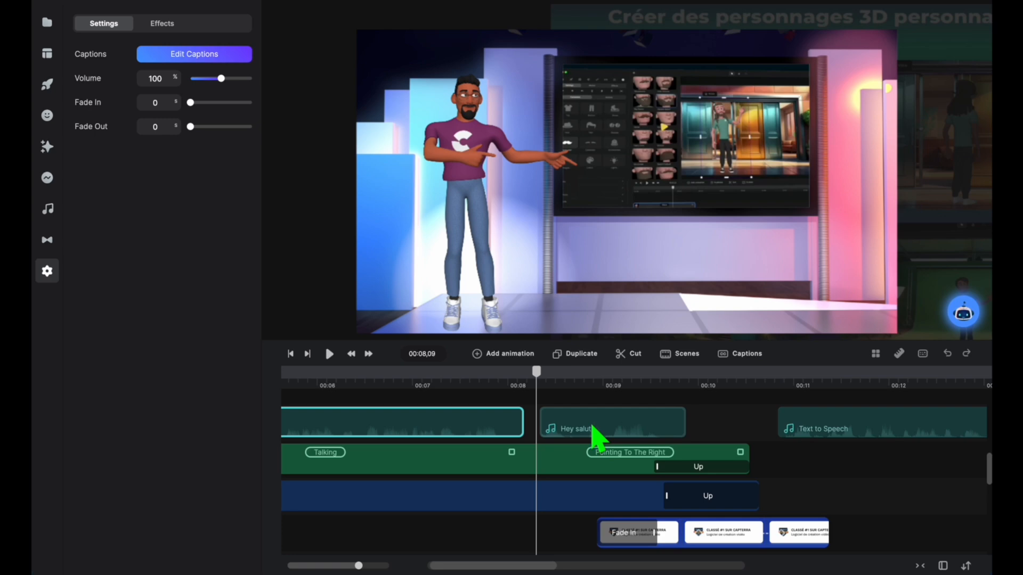
click(592, 426)
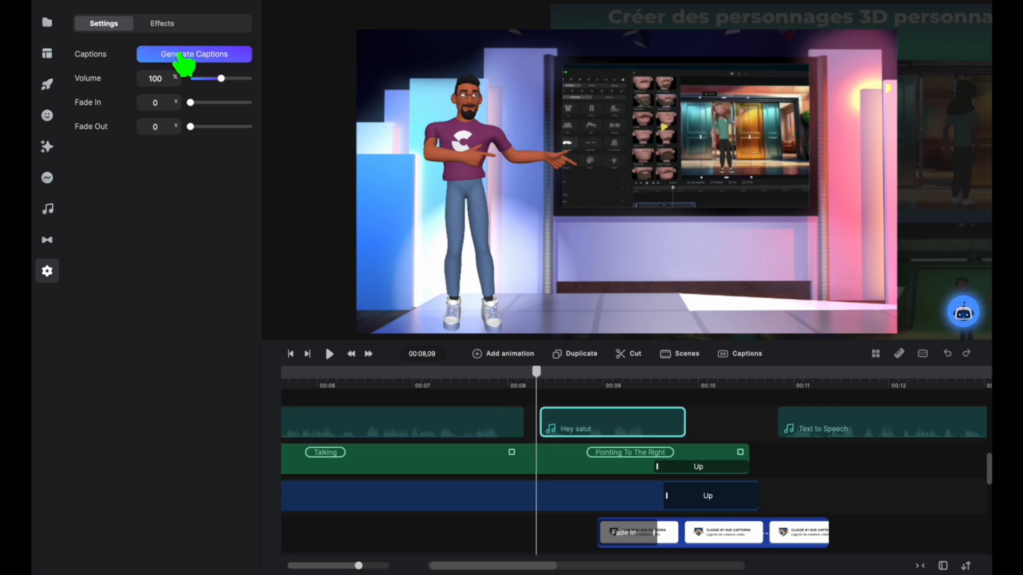
click(184, 59)
text(fren)
click(449, 296)
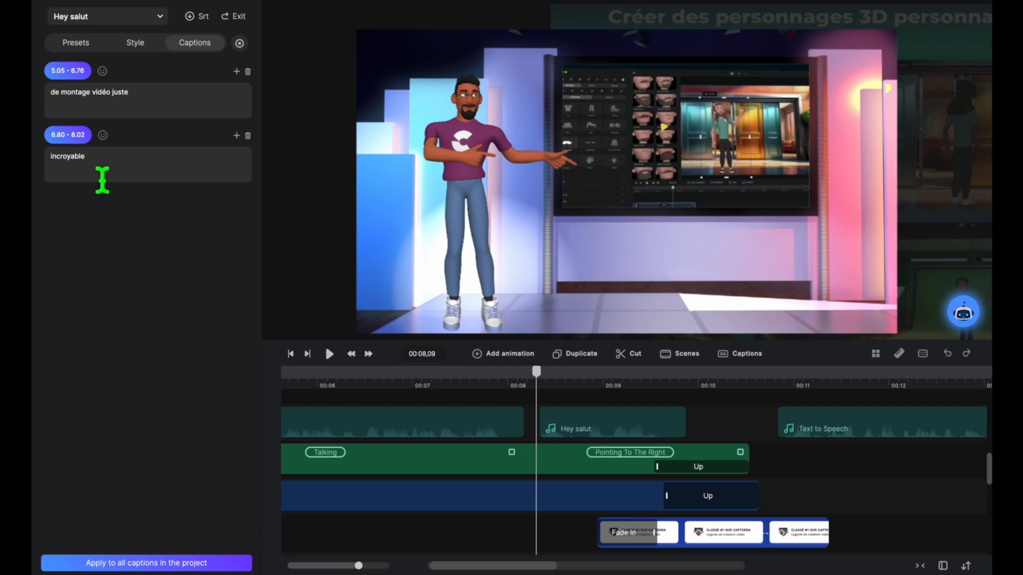
Step: Play the second Hey salut clip from just before its start to check the generated captions
drag(537, 385, 533, 381)
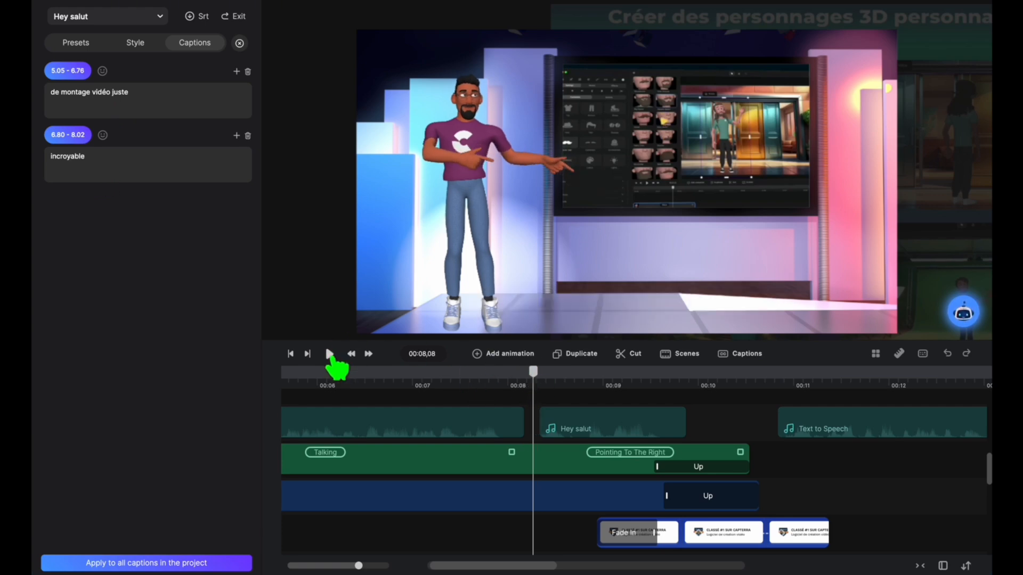
click(330, 355)
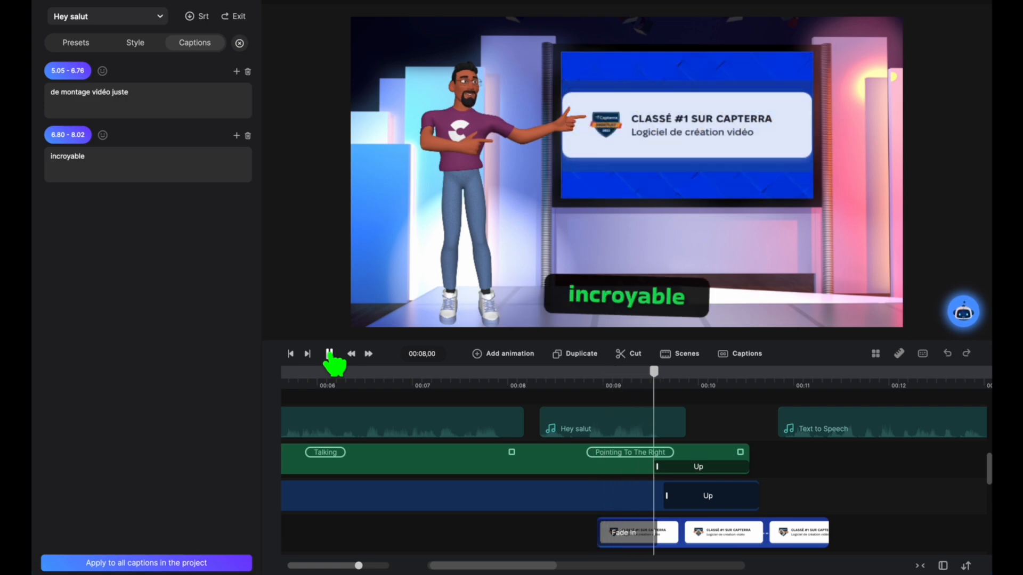
click(330, 355)
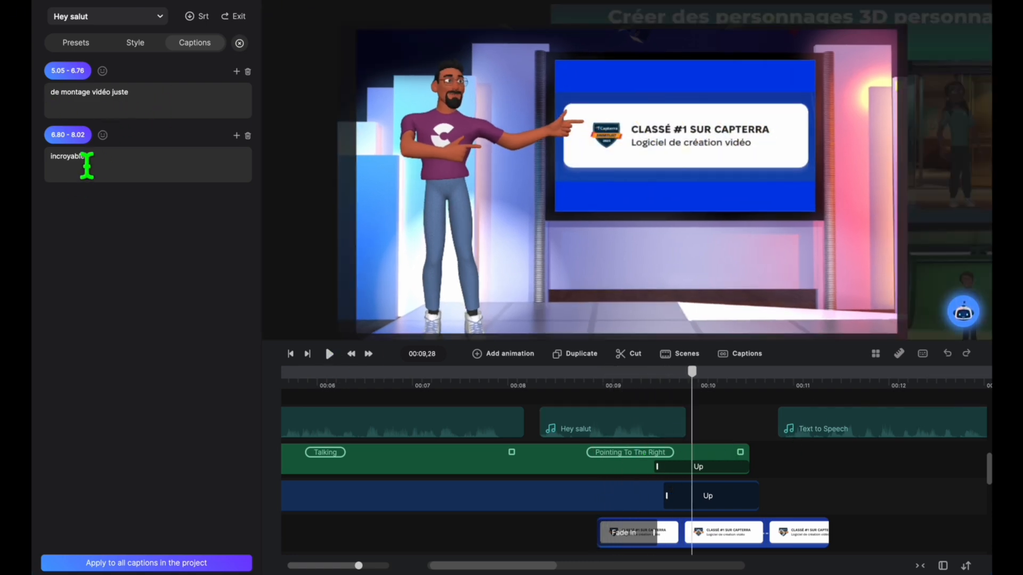
Step: Rewrite the clip's first caption as "juste incroyable !" and empty its second caption
drag(111, 93, 39, 90)
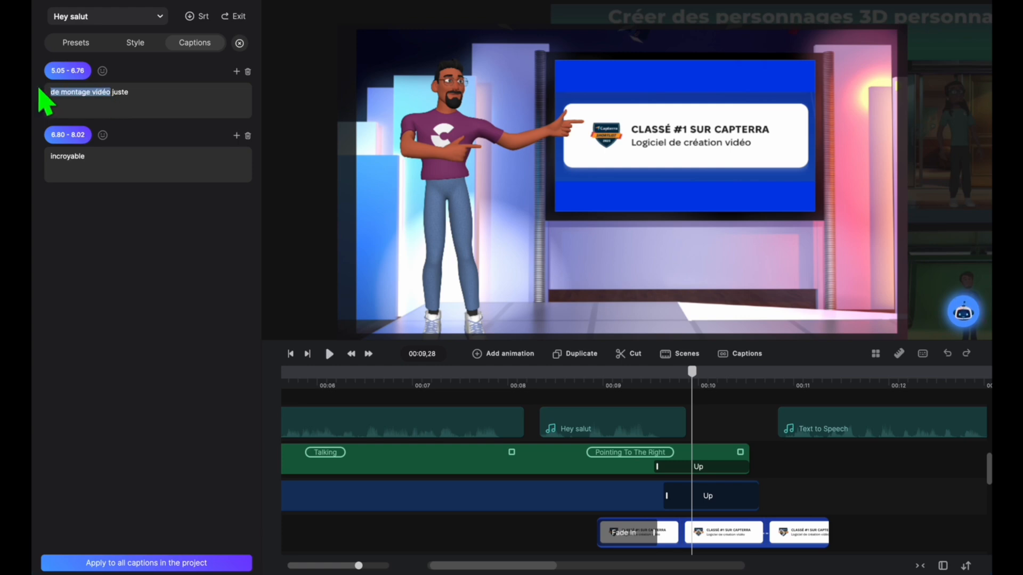
key(BackSpace)
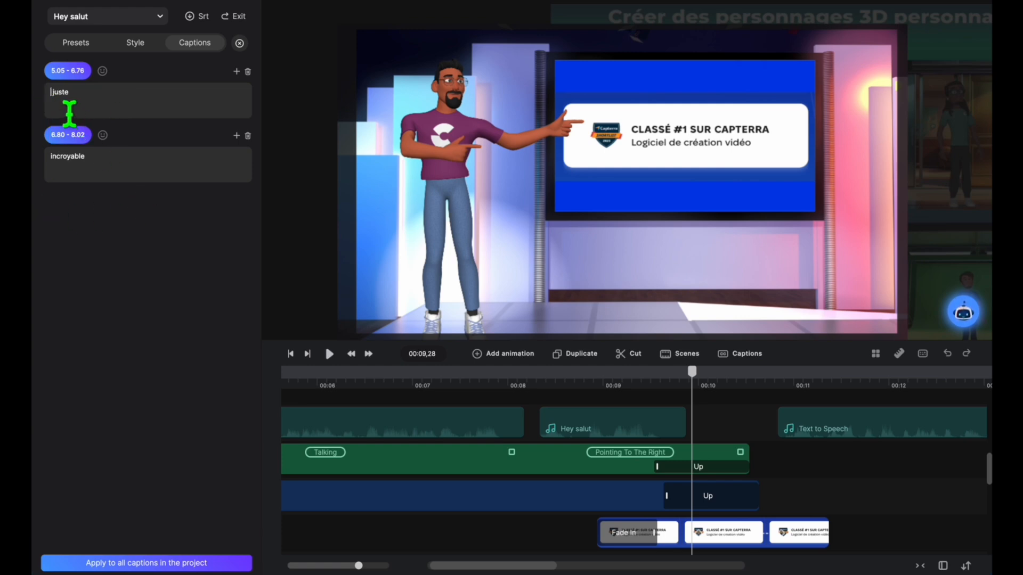
click(122, 171)
key(BackSpace)
click(121, 99)
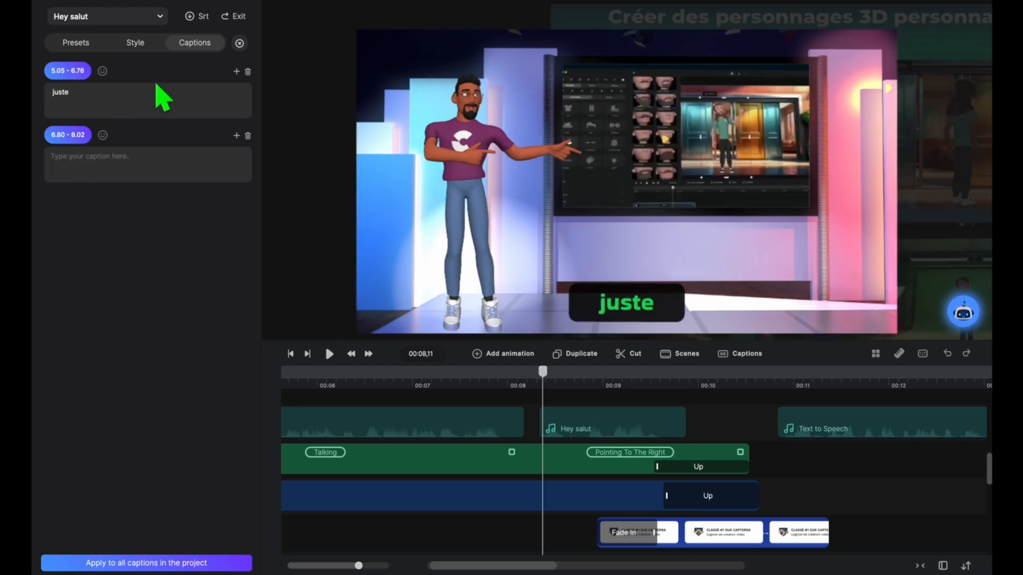
text(incroyable)
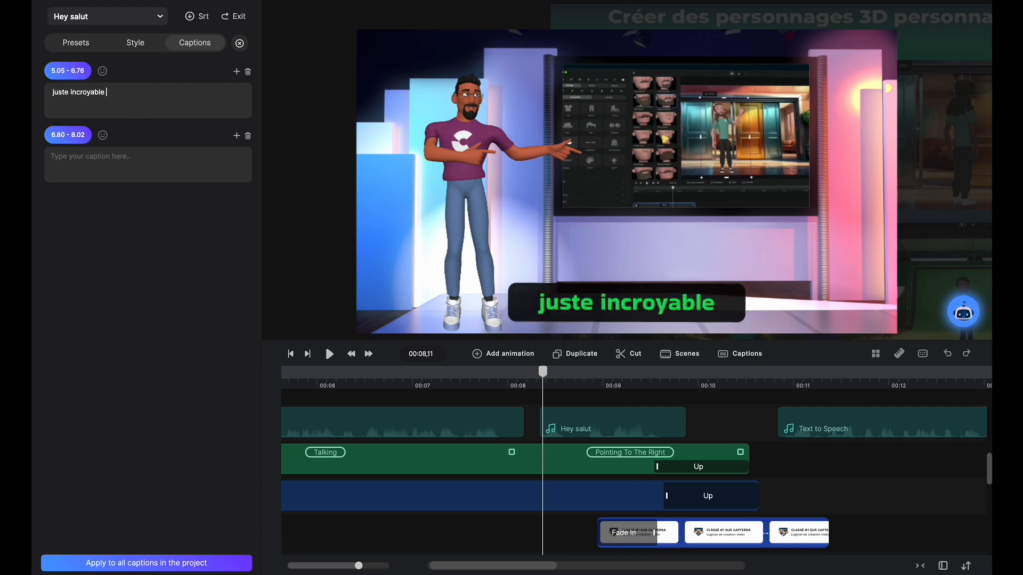
text(!)
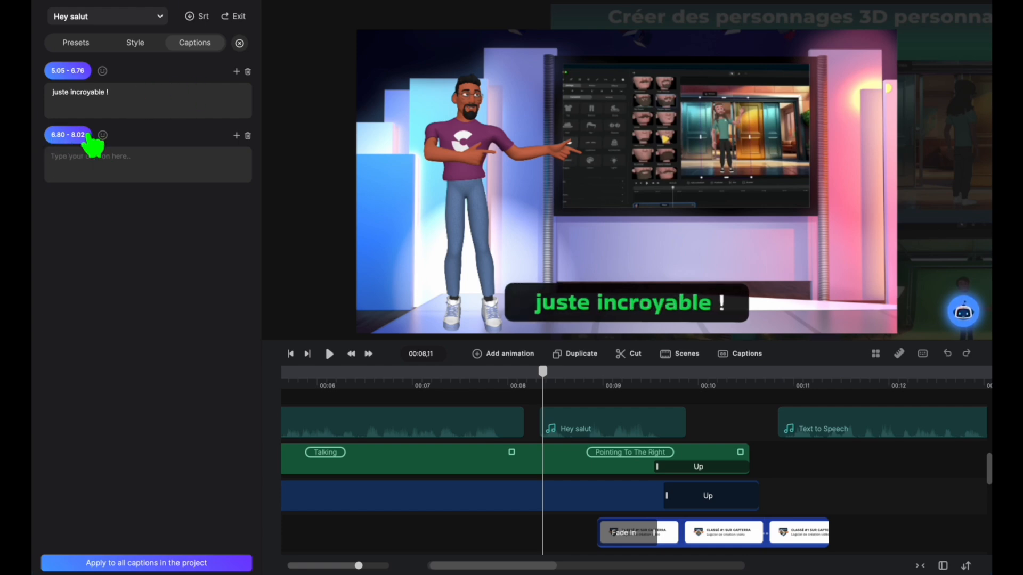
Step: Try shifting the start time of the empty second caption, and delete that caption
click(74, 136)
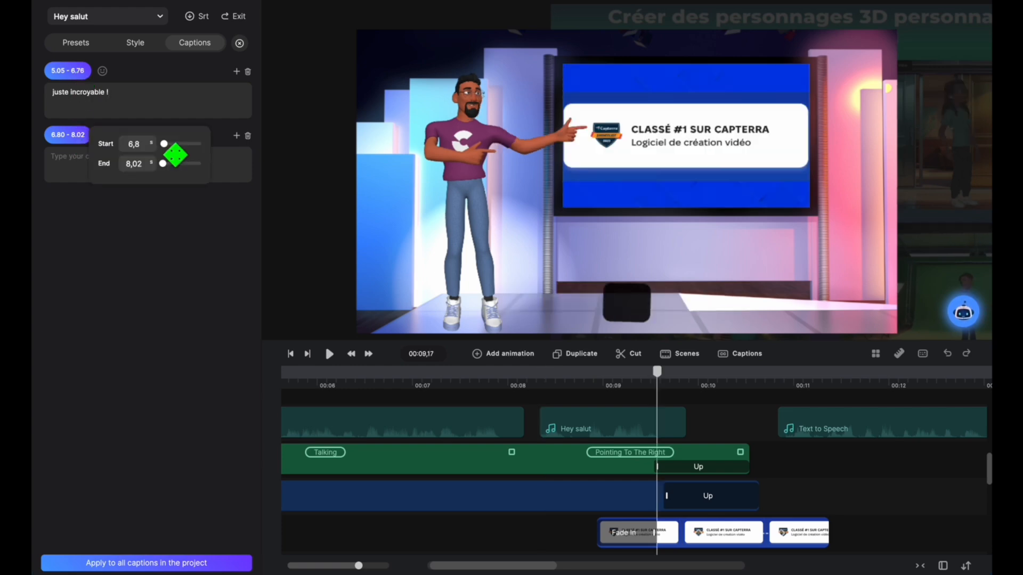
drag(166, 144, 202, 148)
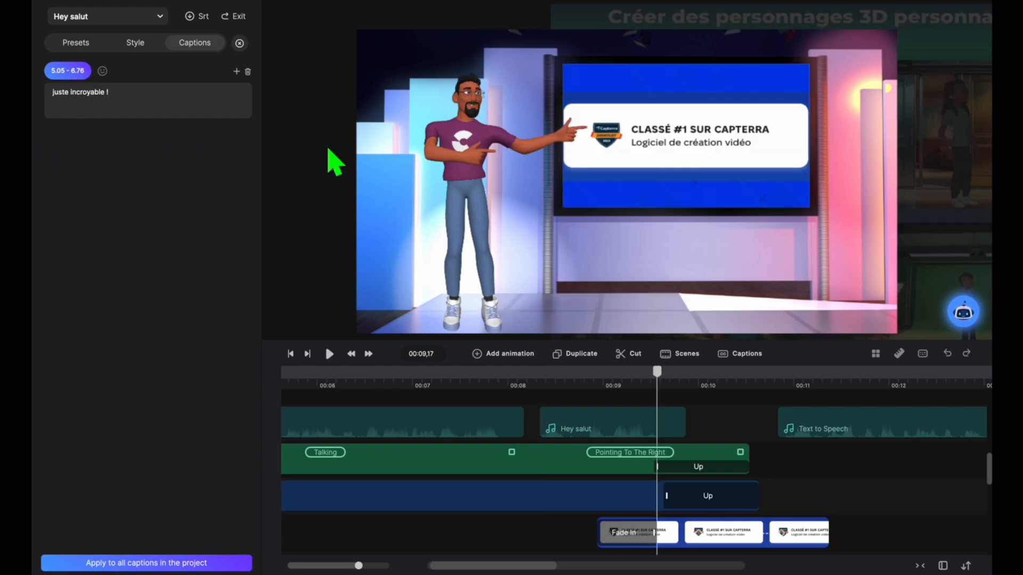
Step: Try extending the "juste incroyable !" caption's end time to 7.71 s, and undo the recent edits to the clip's captions
click(77, 72)
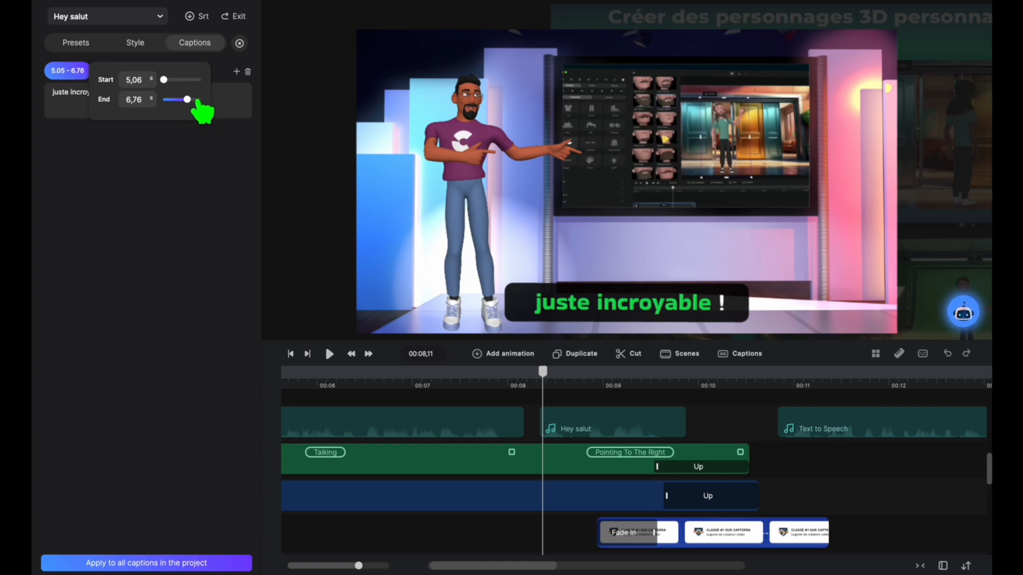
drag(198, 110, 223, 110)
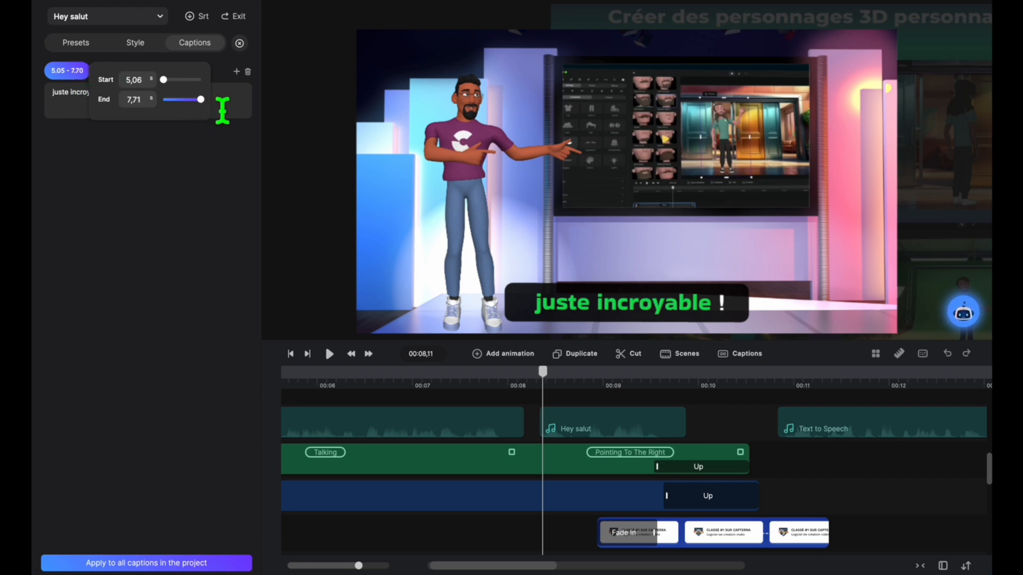
click(223, 110)
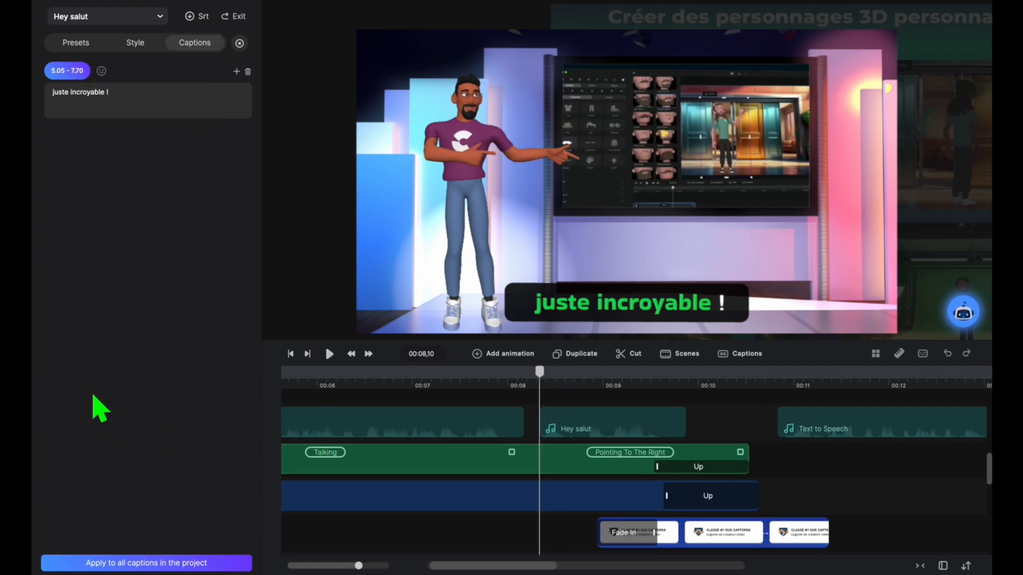
click(947, 353)
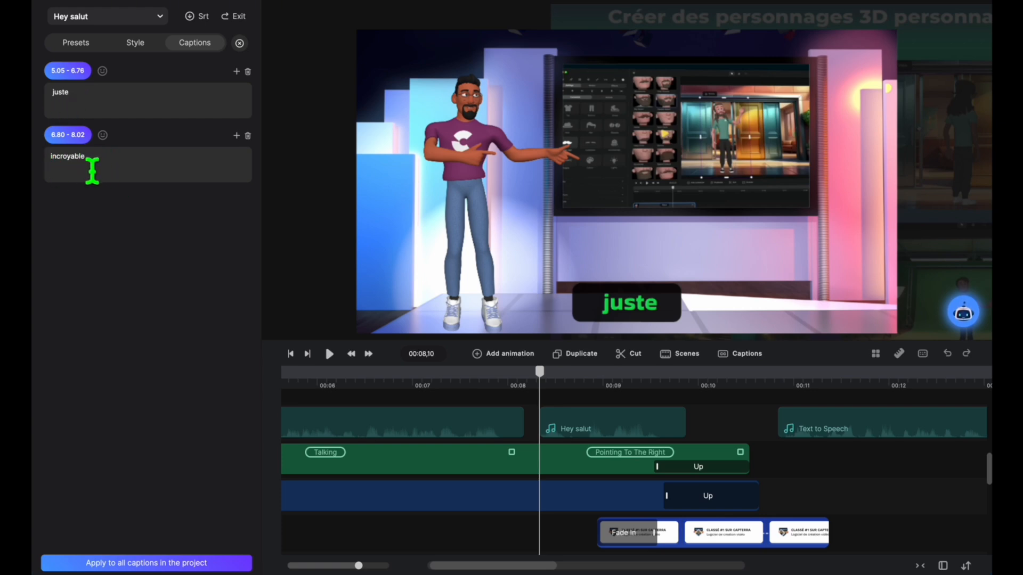
Step: Move the word "incroyable" from the second caption to the end of the first, making it "juste incroyable"
drag(93, 170, 46, 171)
key(super+x)
click(134, 110)
key(super+v)
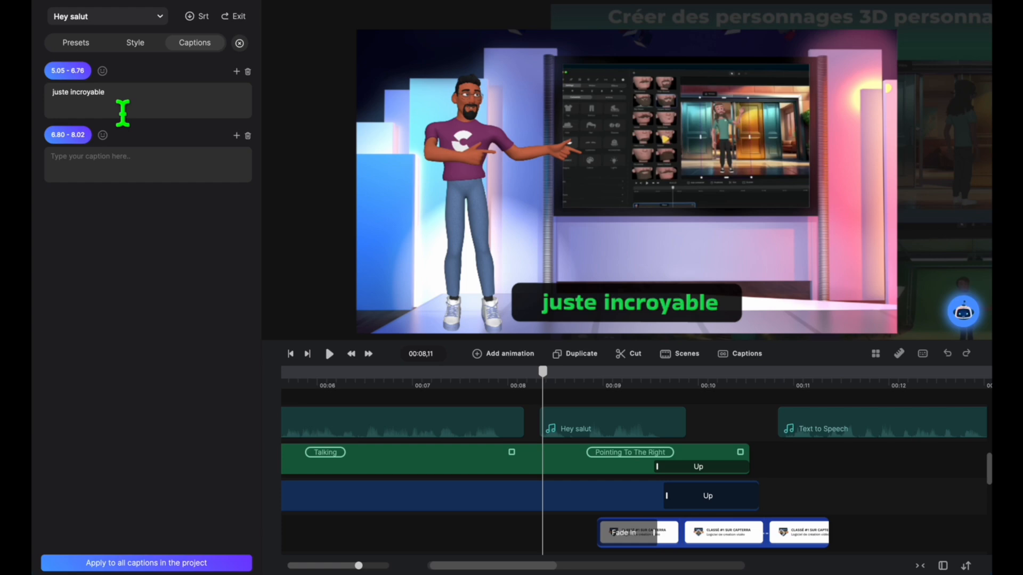
Step: Check the timing of the clip's empty second caption, and delete that caption
click(54, 139)
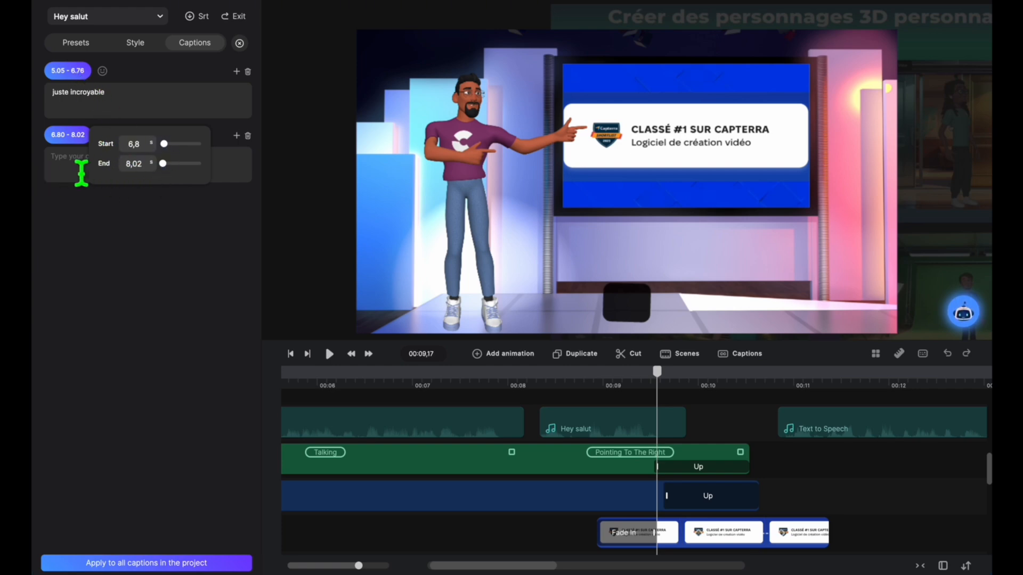
click(59, 178)
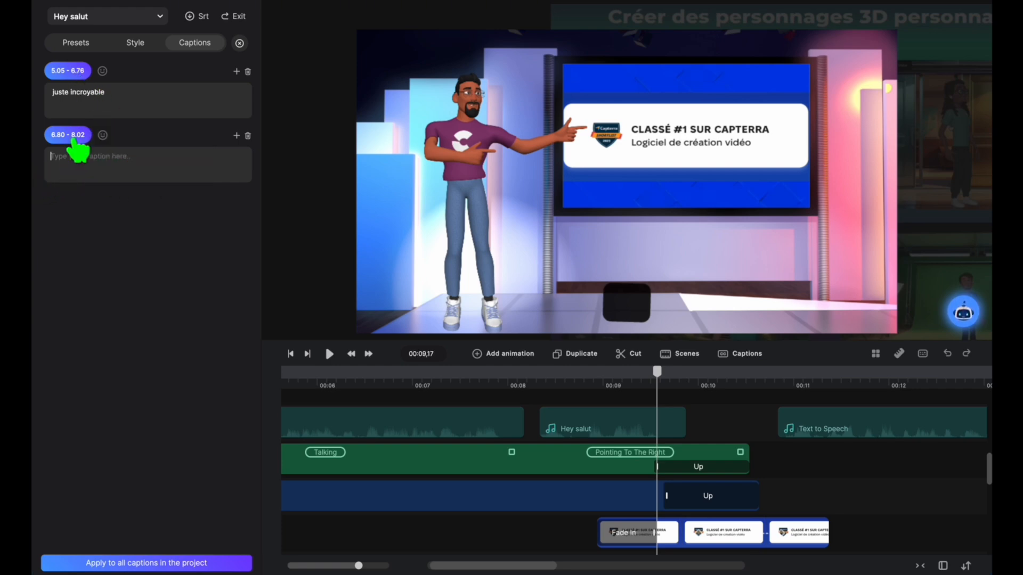
click(80, 140)
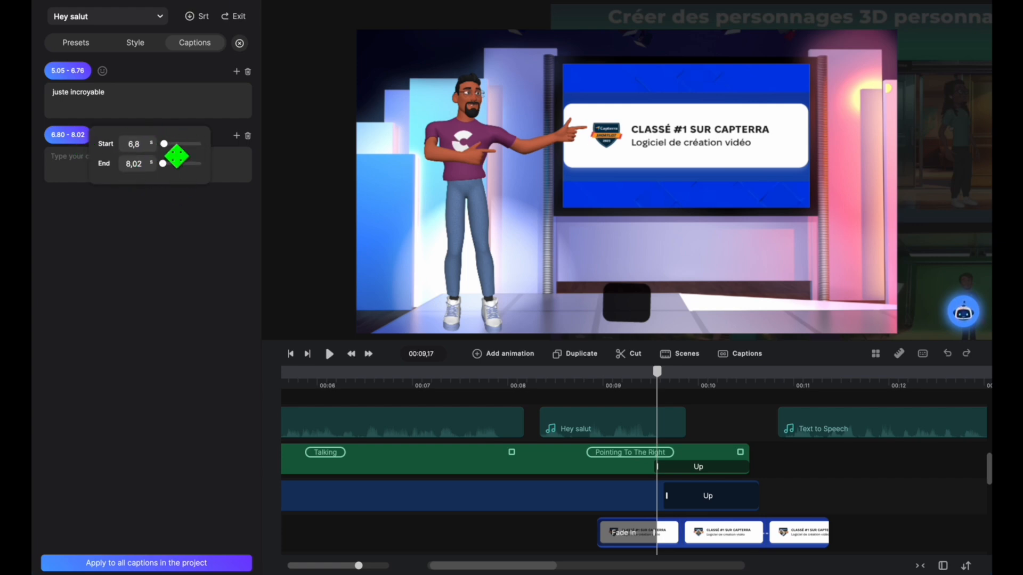
drag(176, 156, 192, 156)
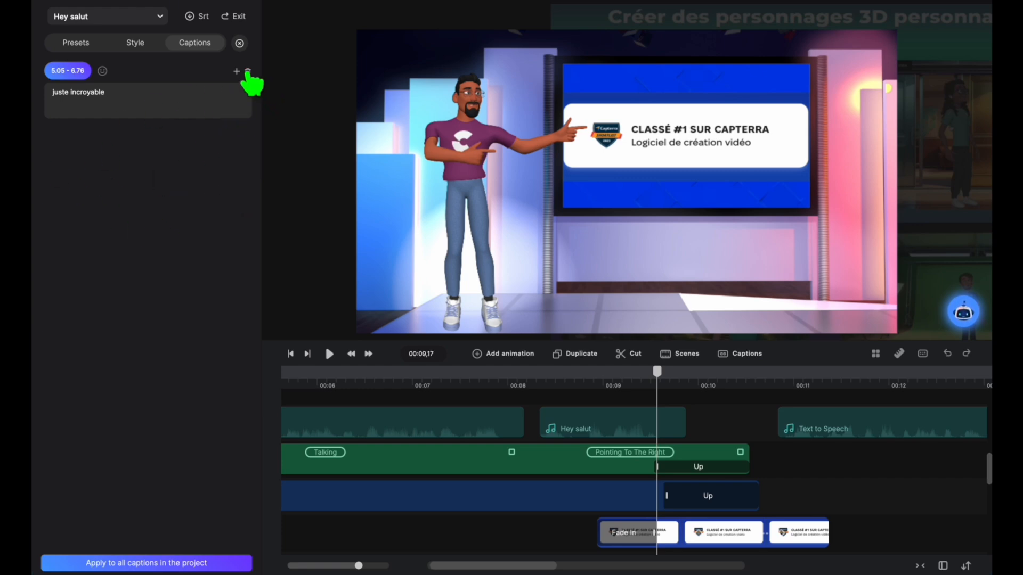
Step: Set the end time of the "juste incroyable" caption to 7.71 s
click(67, 73)
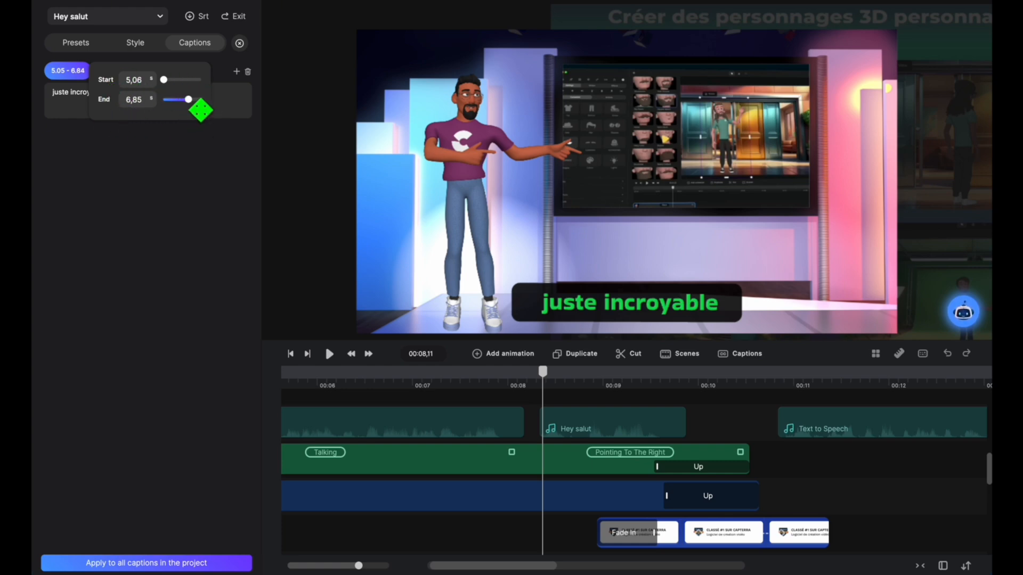
drag(201, 100, 203, 100)
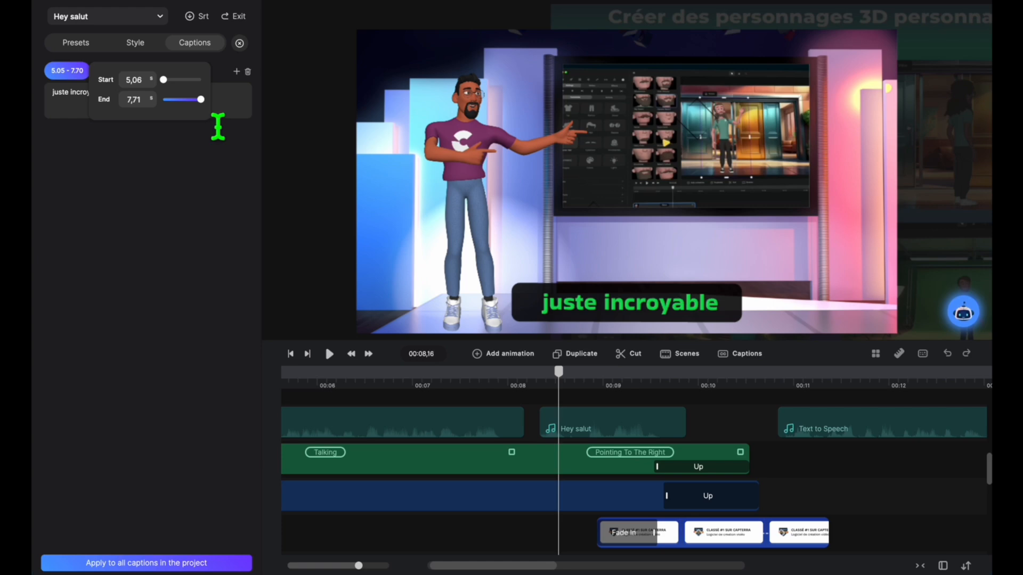
click(222, 142)
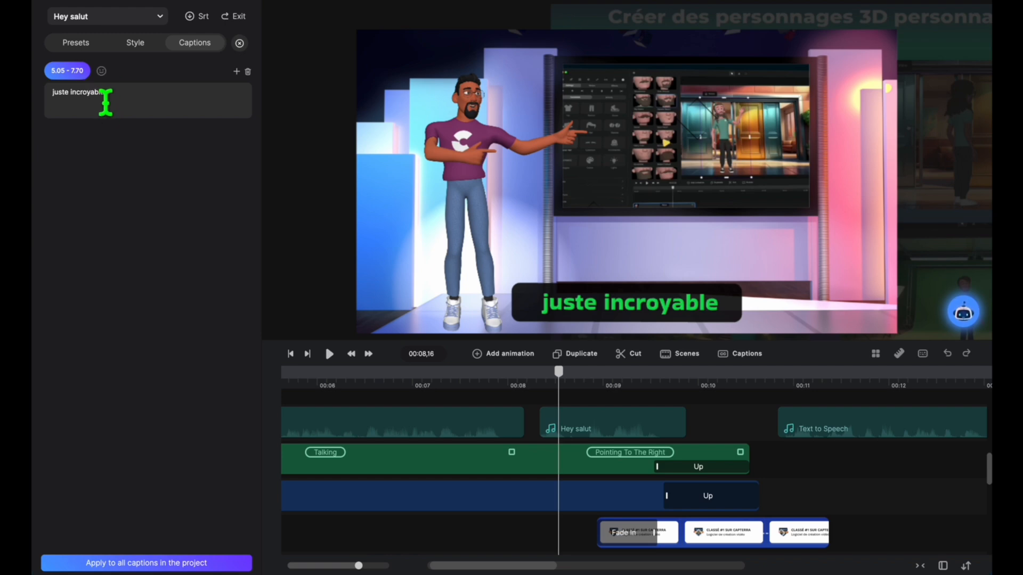
Step: Add the Sparkles emoji to the "juste incroyable" caption by searching for "cool", and shrink the emoji to a small size
click(102, 72)
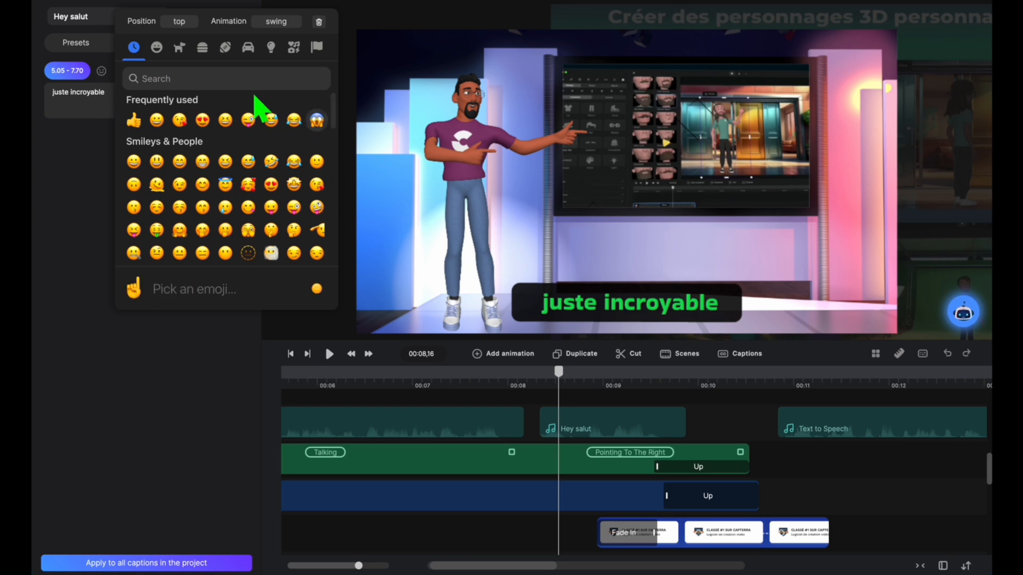
scroll(336, 166, down, 5)
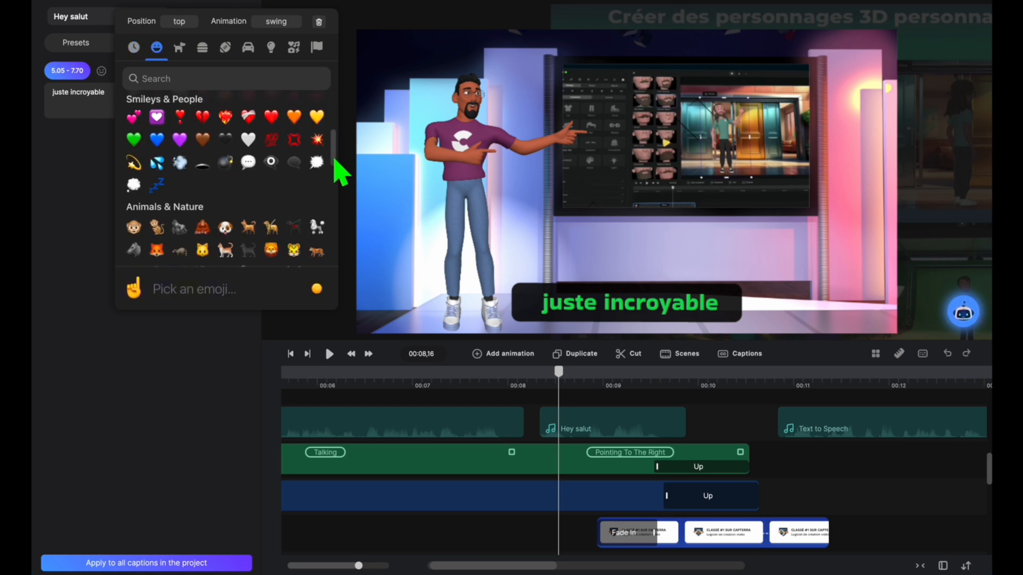
scroll(341, 171, down, 3)
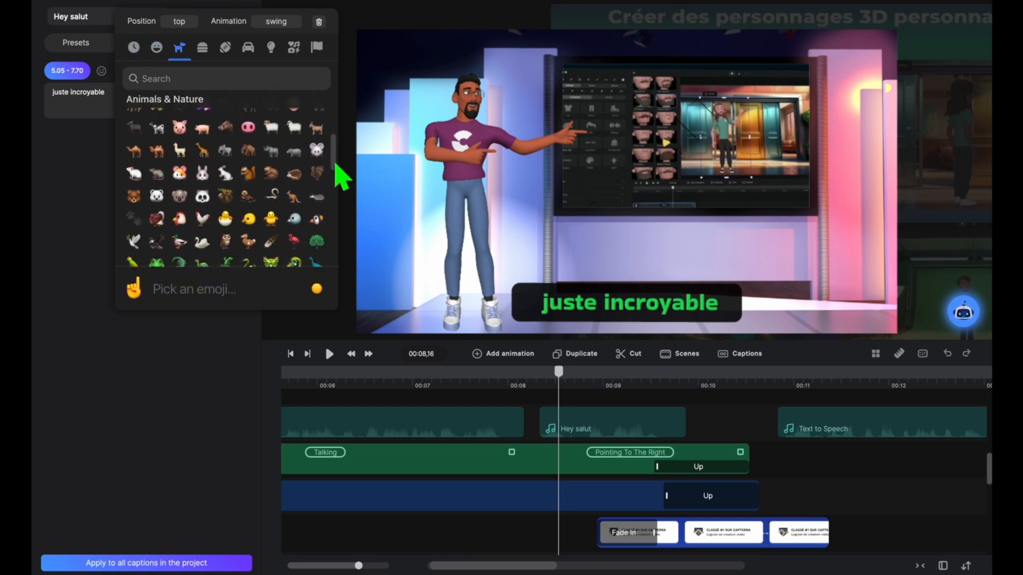
drag(335, 165, 336, 170)
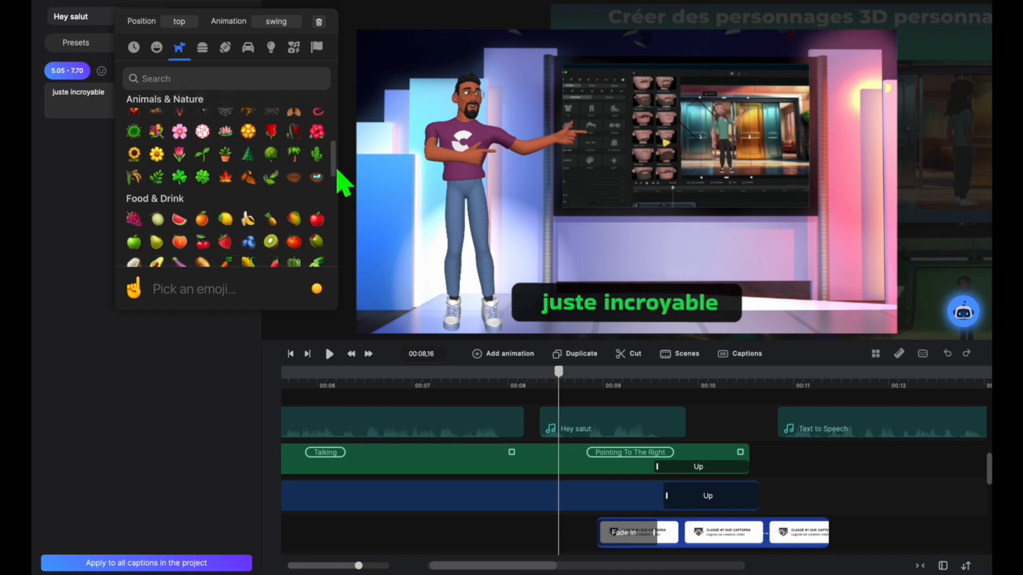
click(227, 79)
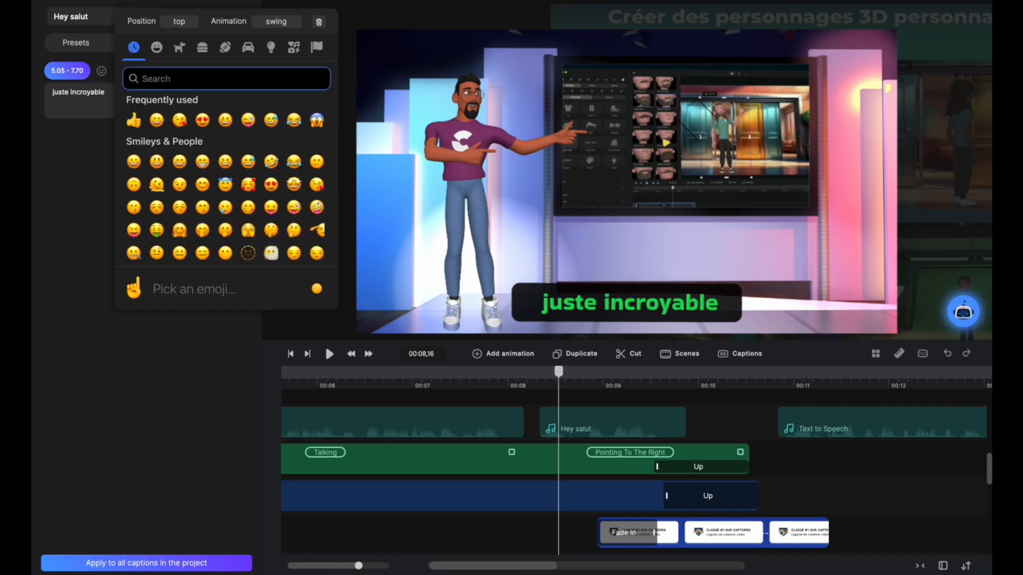
text(cool)
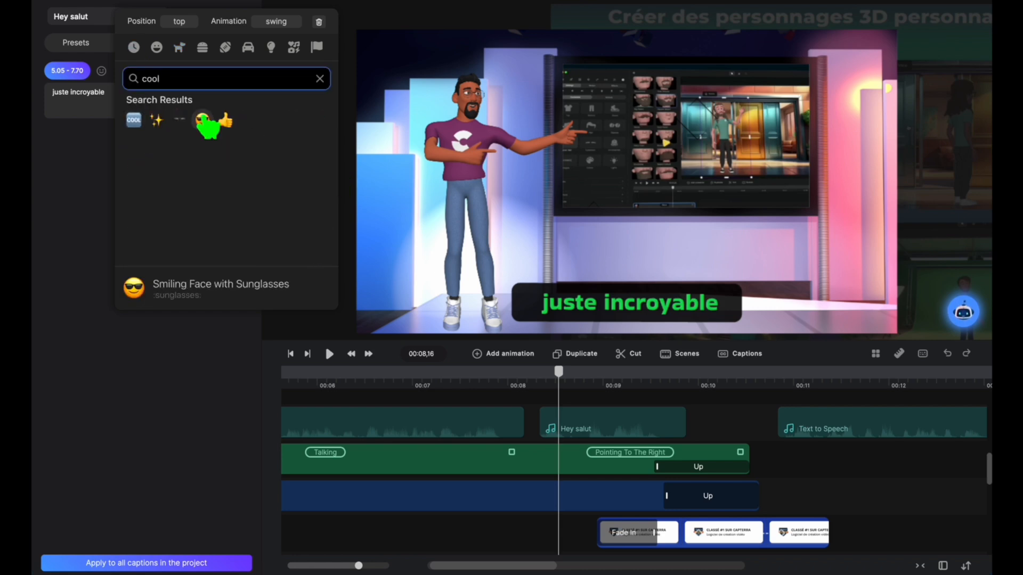
click(157, 120)
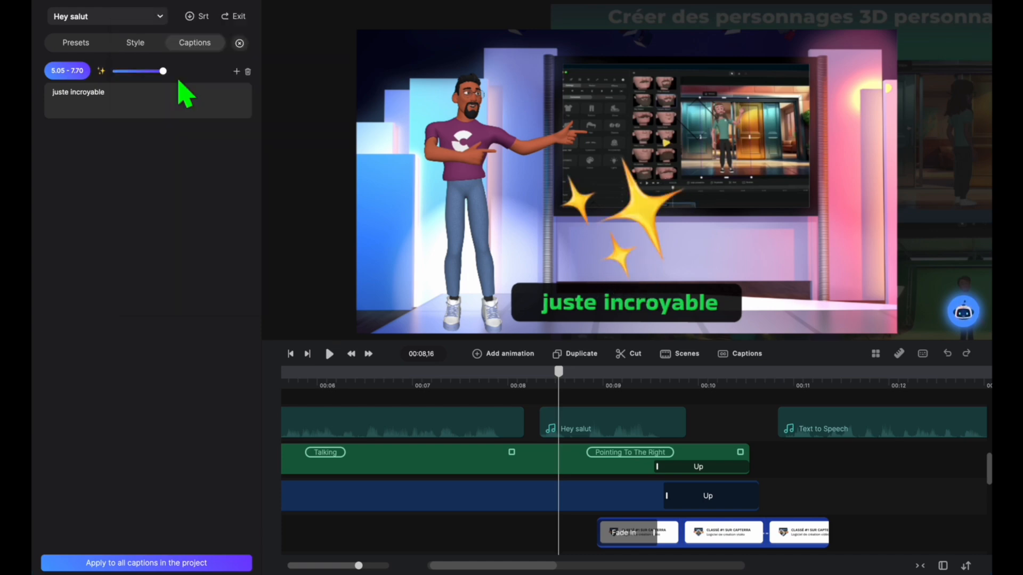
drag(178, 80, 124, 75)
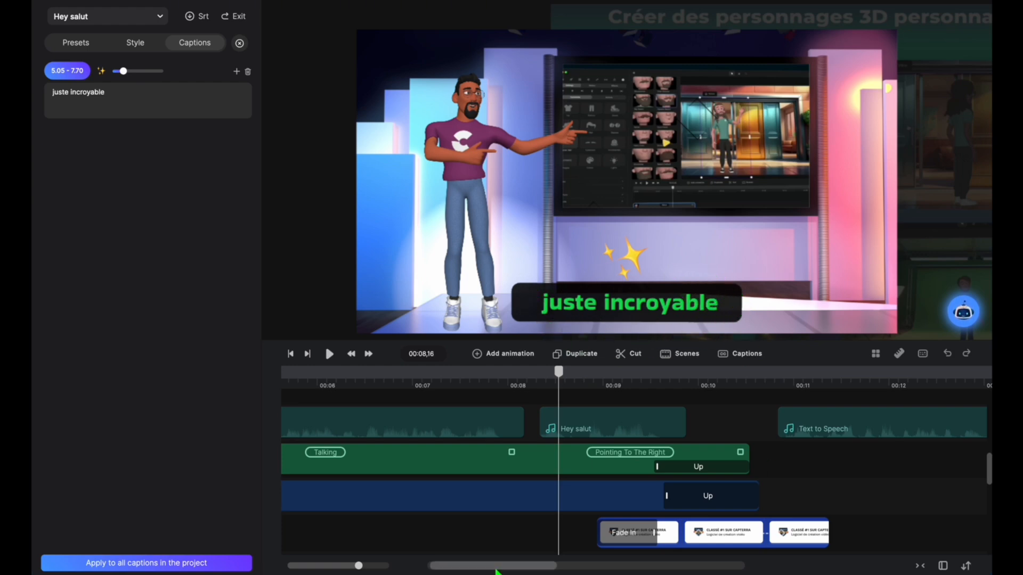
Step: Open the captions of the first Hey salut clip and apply their style to all captions in the project
drag(496, 568, 487, 569)
click(479, 433)
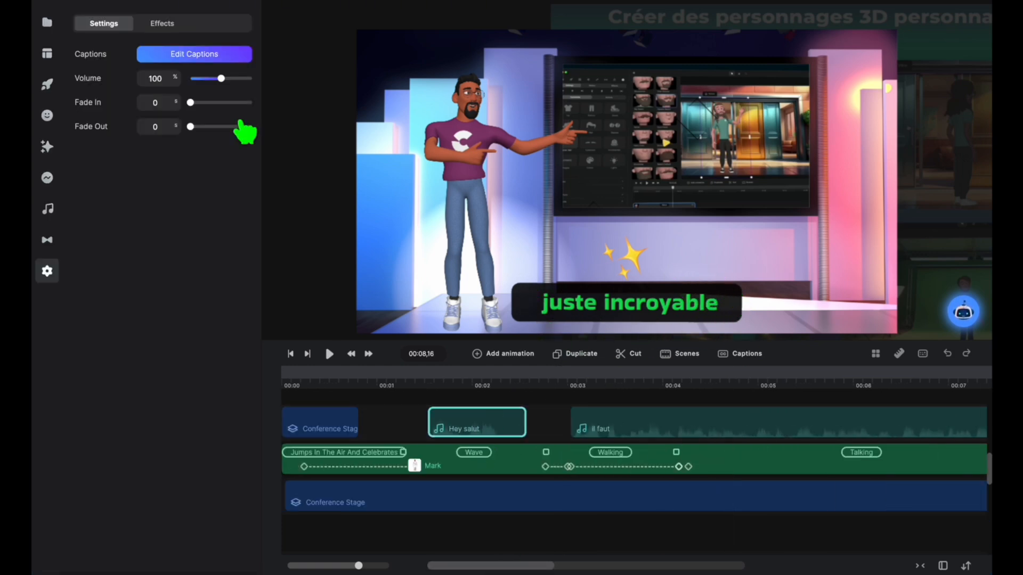
click(192, 50)
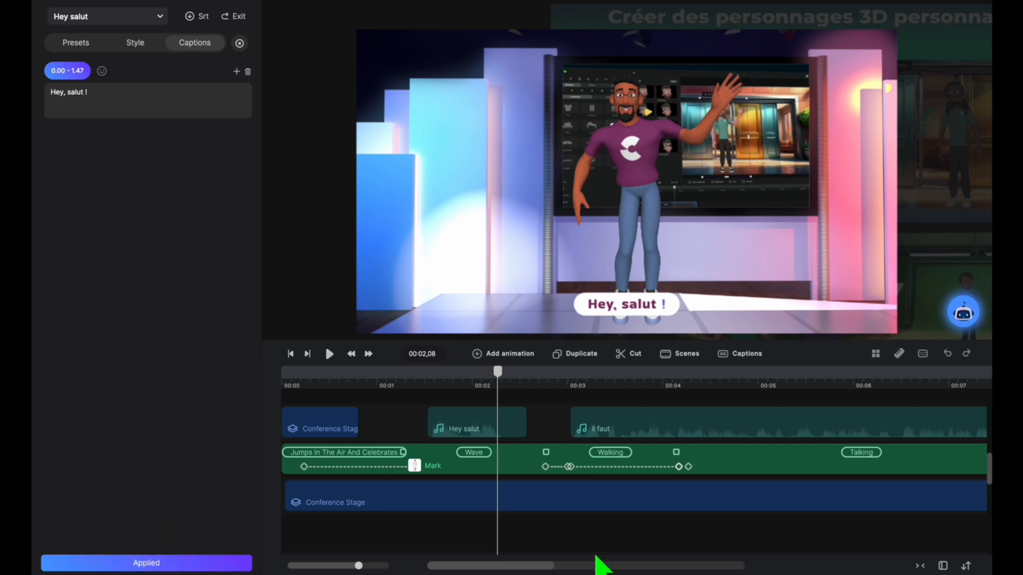
Step: Preview the second Hey salut clip from just before its start to check its caption style, and select the clip
drag(544, 566, 548, 566)
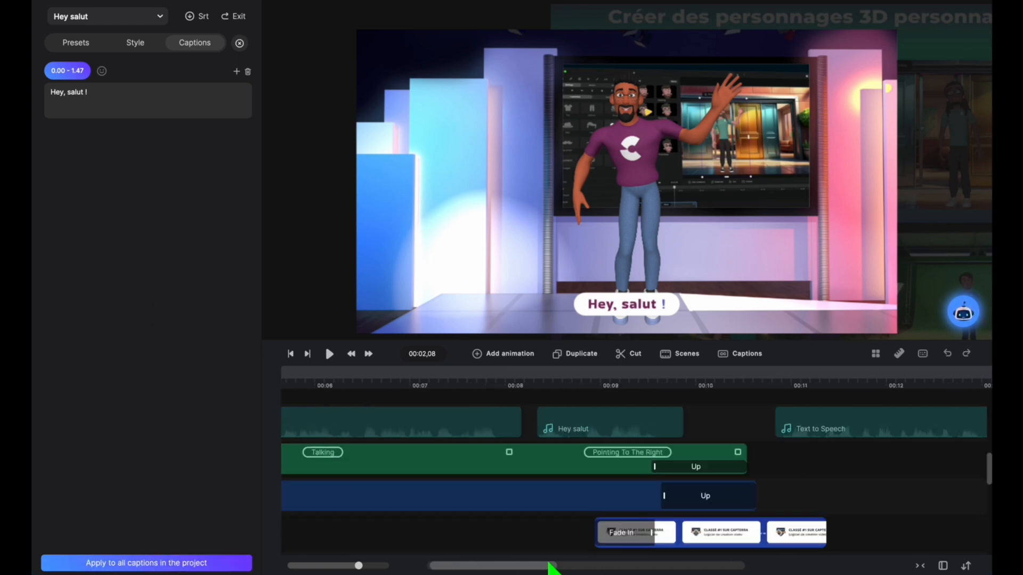
click(594, 382)
drag(595, 383, 523, 384)
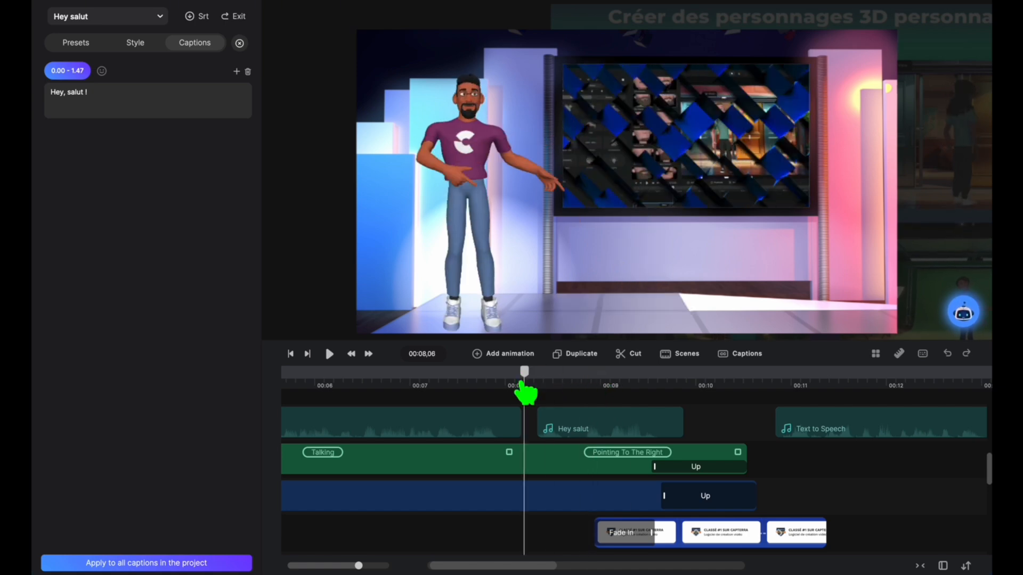
click(640, 419)
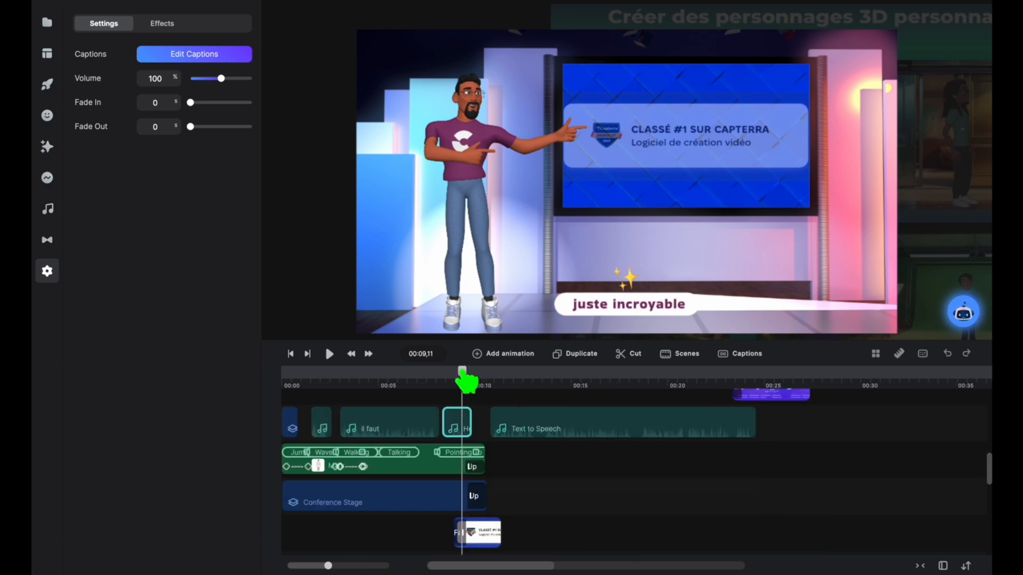
Step: Generate captions for the Text to Speech audio clip with French as the media language
drag(462, 374, 485, 377)
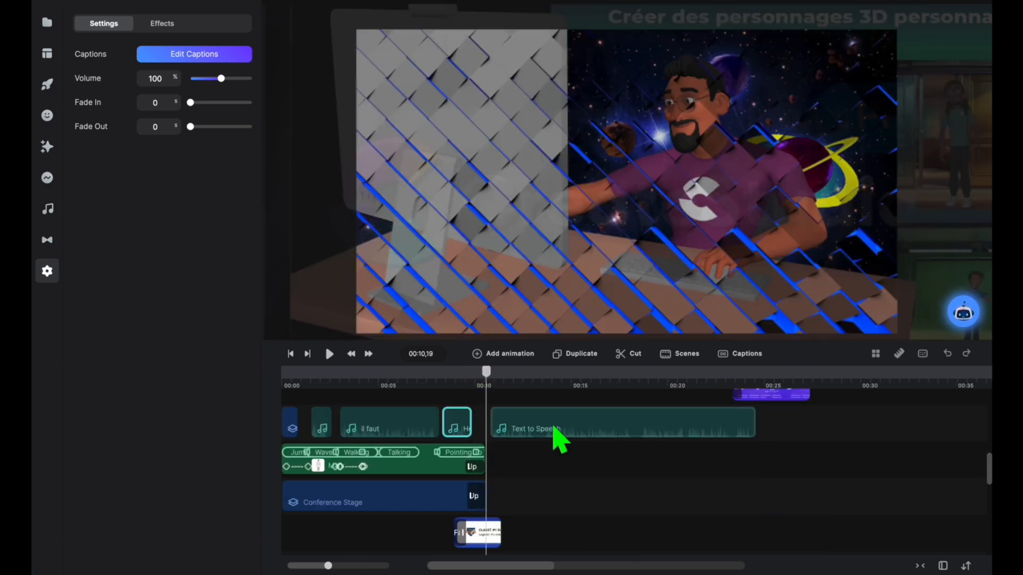
click(688, 429)
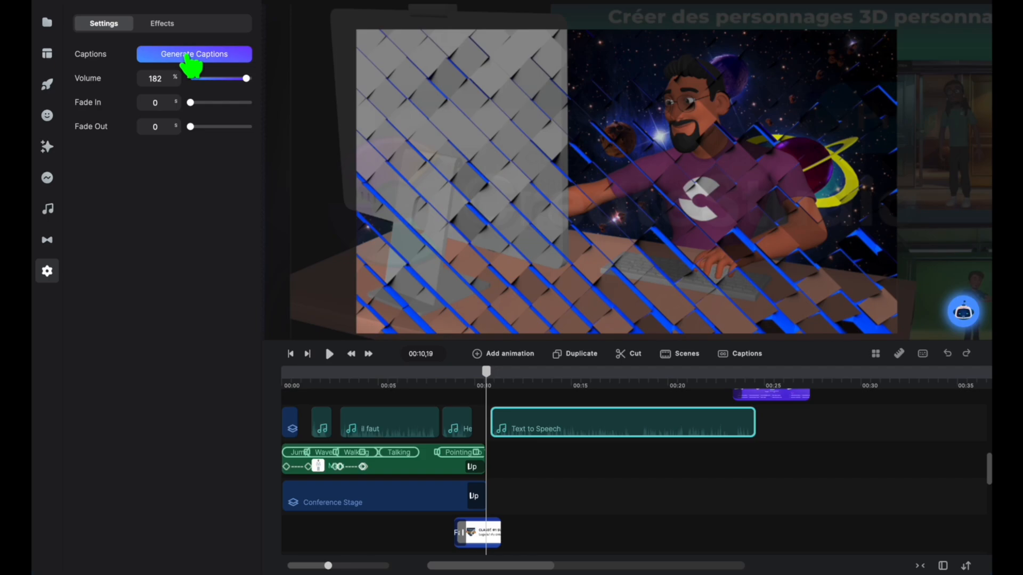
click(189, 58)
text(fren)
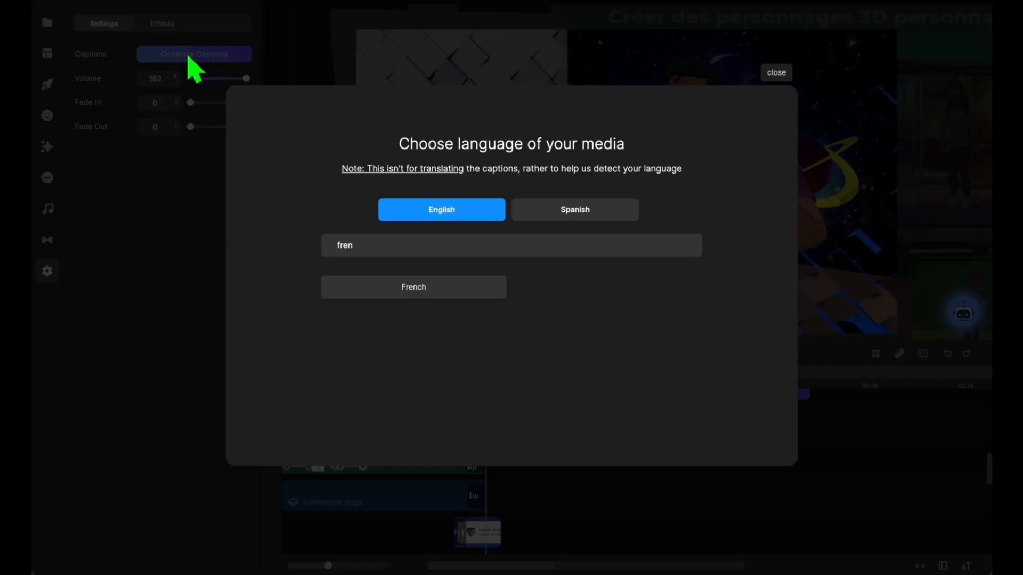
click(472, 296)
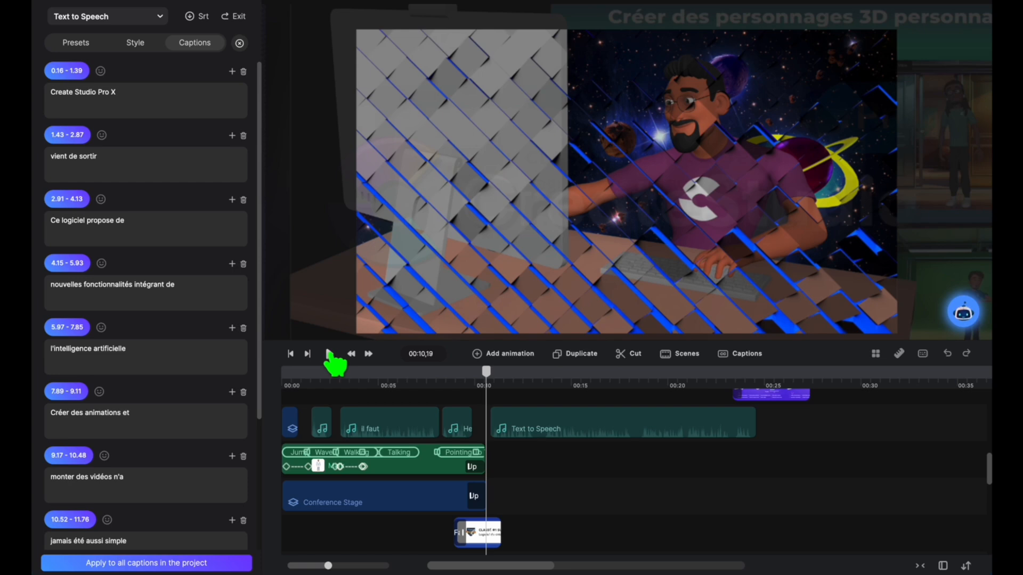
Step: Play through the Text to Speech clip to check its generated captions, and return the playhead to the clip's start
click(329, 354)
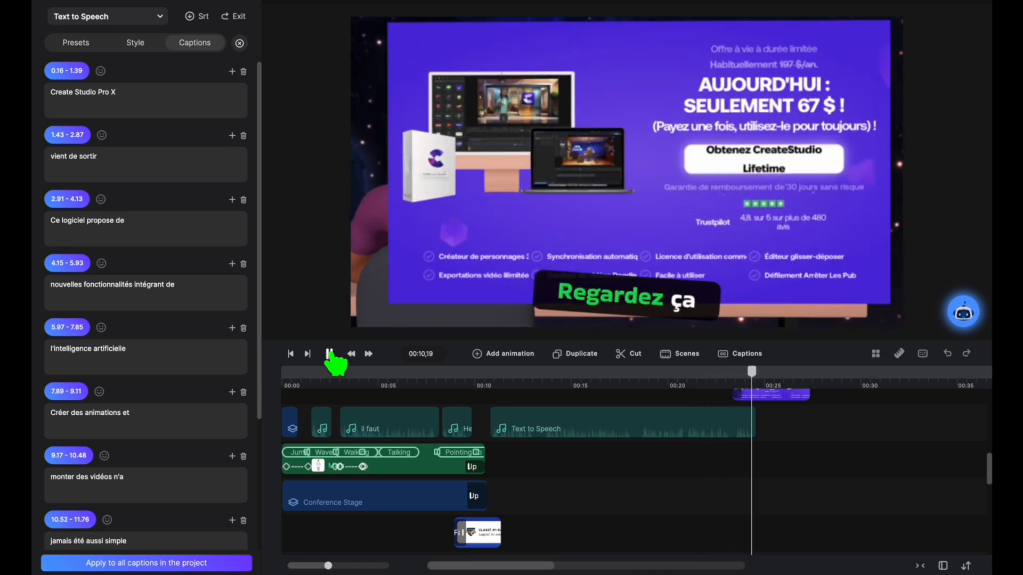
click(328, 354)
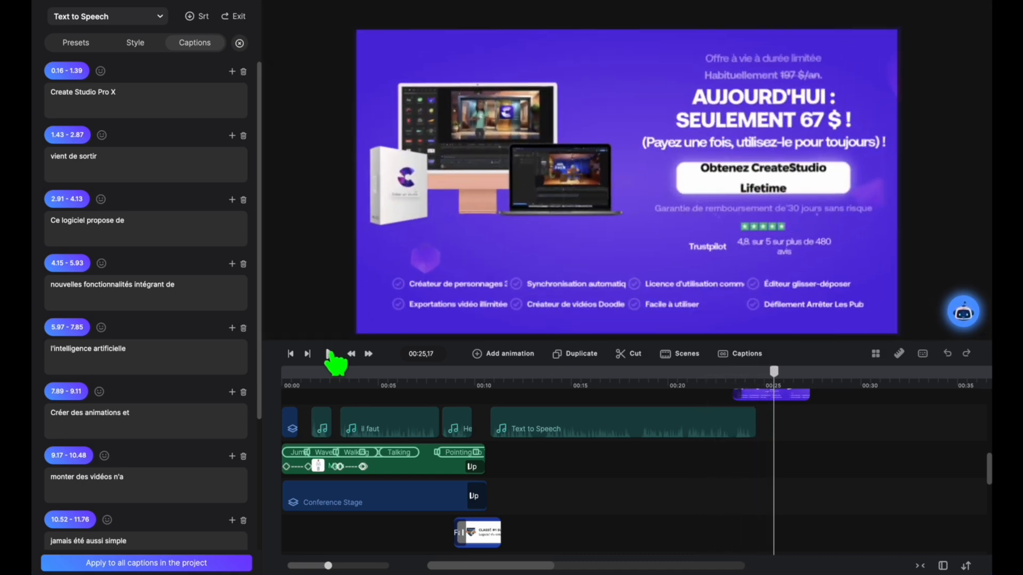
click(506, 390)
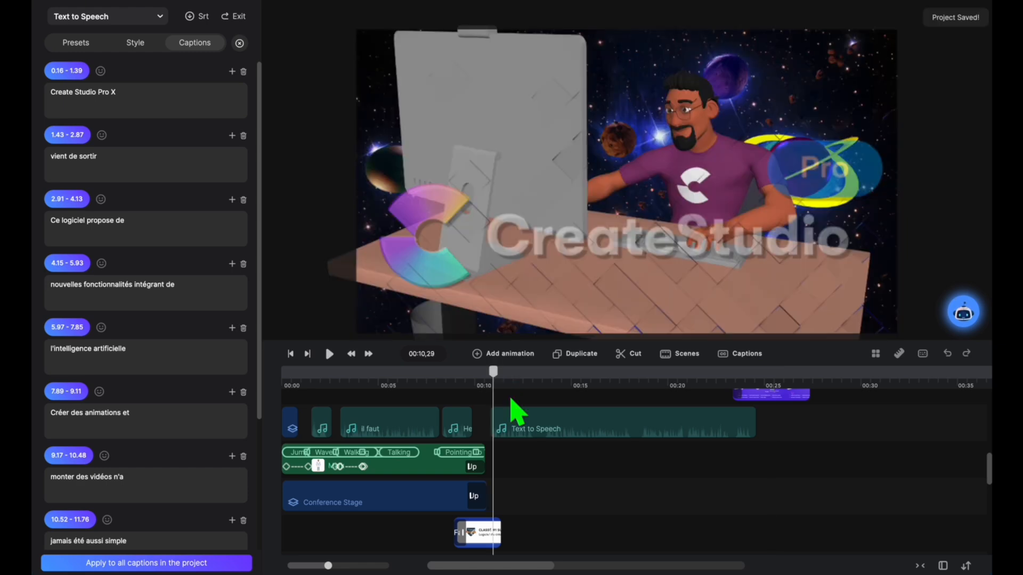
Step: Shift the Text to Speech clip slightly earlier, and reapply the first Hey salut clip's caption style to the whole project
click(538, 433)
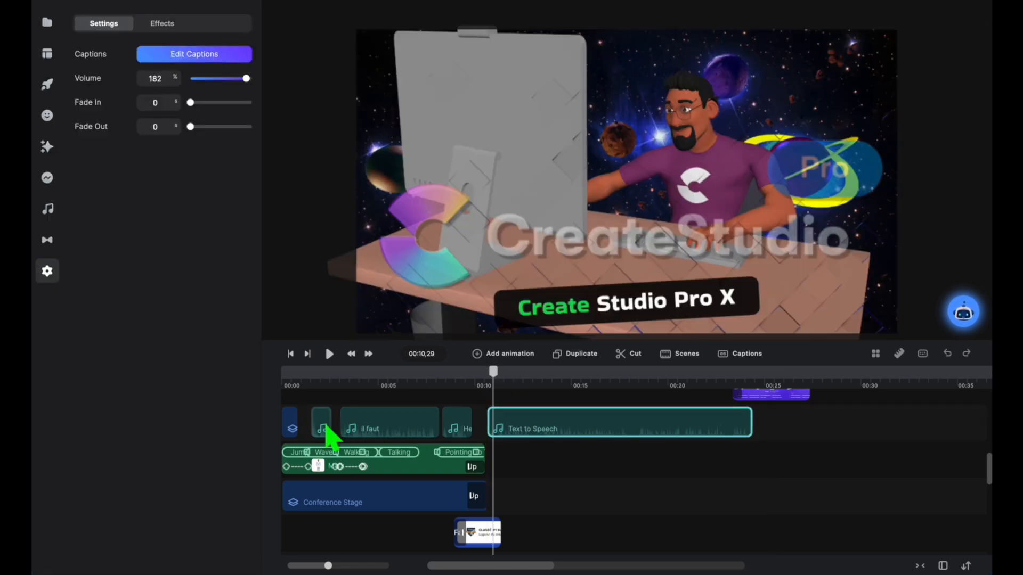
click(324, 432)
click(193, 57)
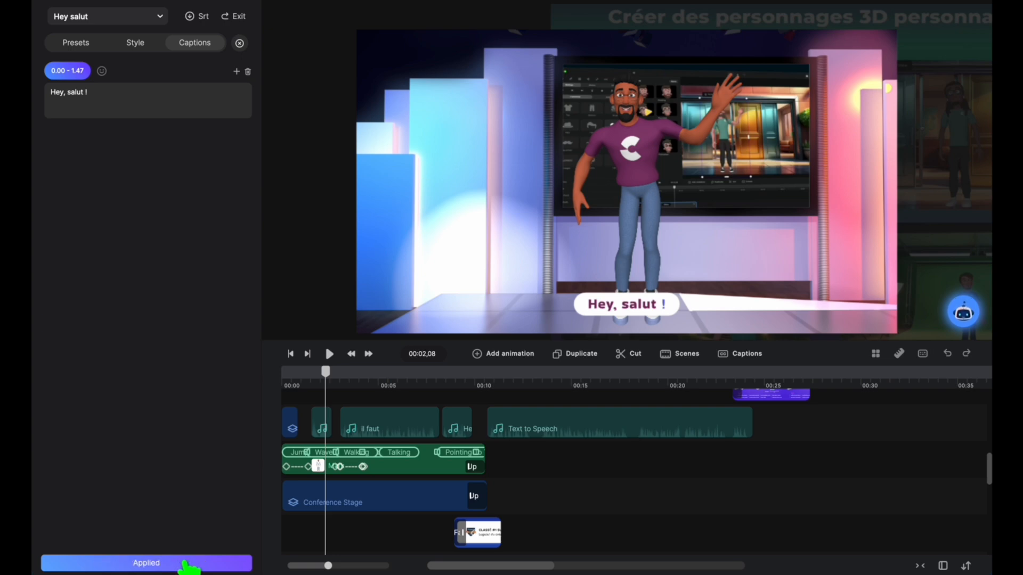
Step: Check the caption style near the start of the Text to Speech clip, and select that clip
click(485, 376)
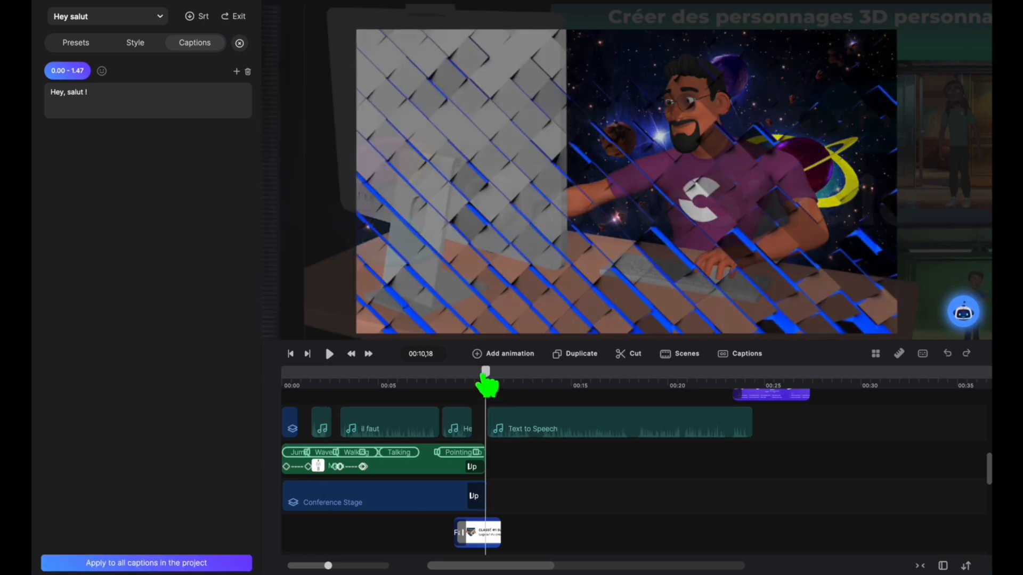
drag(485, 385, 495, 385)
click(533, 434)
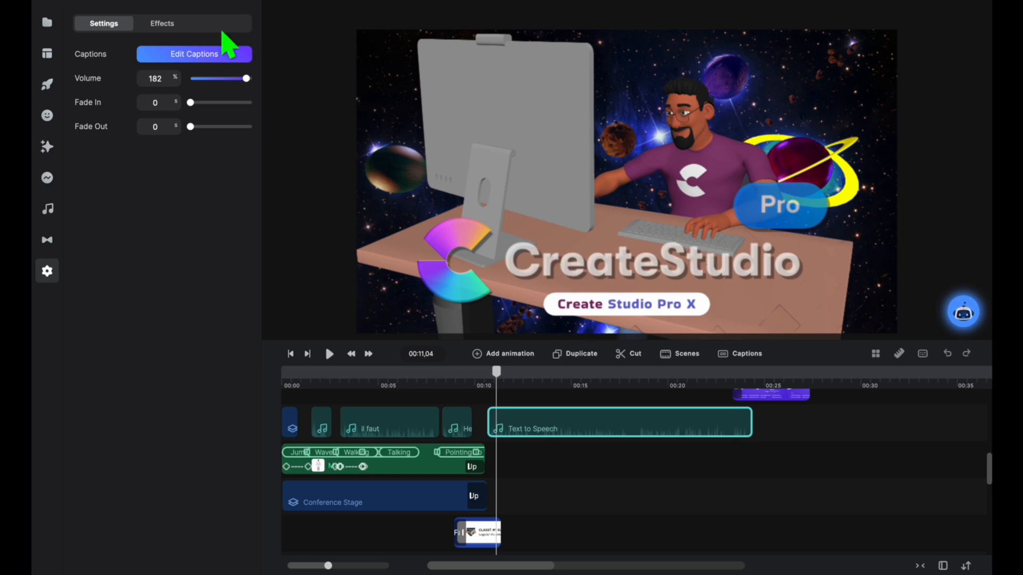
Step: Place the Text to Speech clip's captions at the top of the frame, and play the clip's opening to check the placement
click(167, 56)
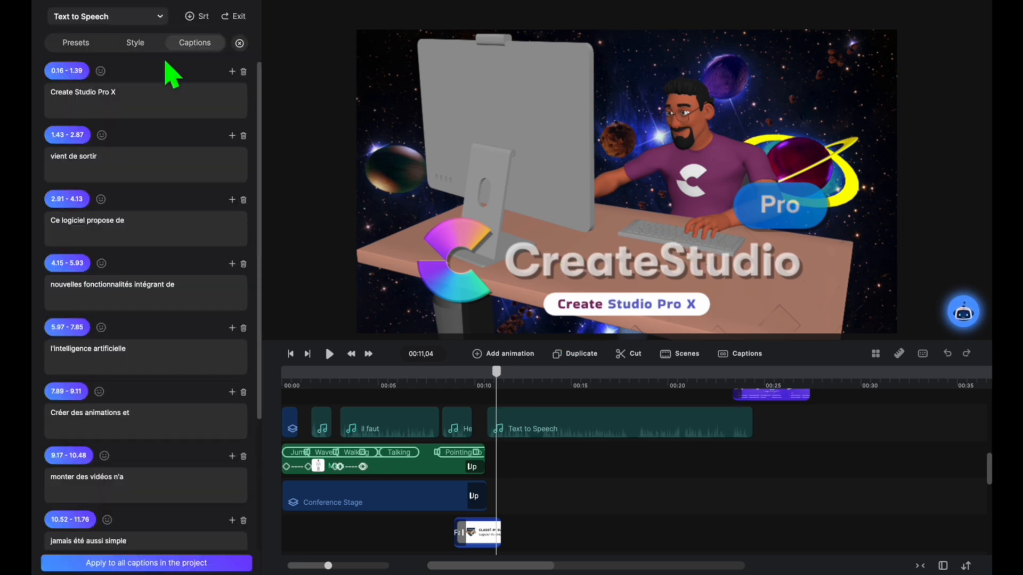
click(136, 45)
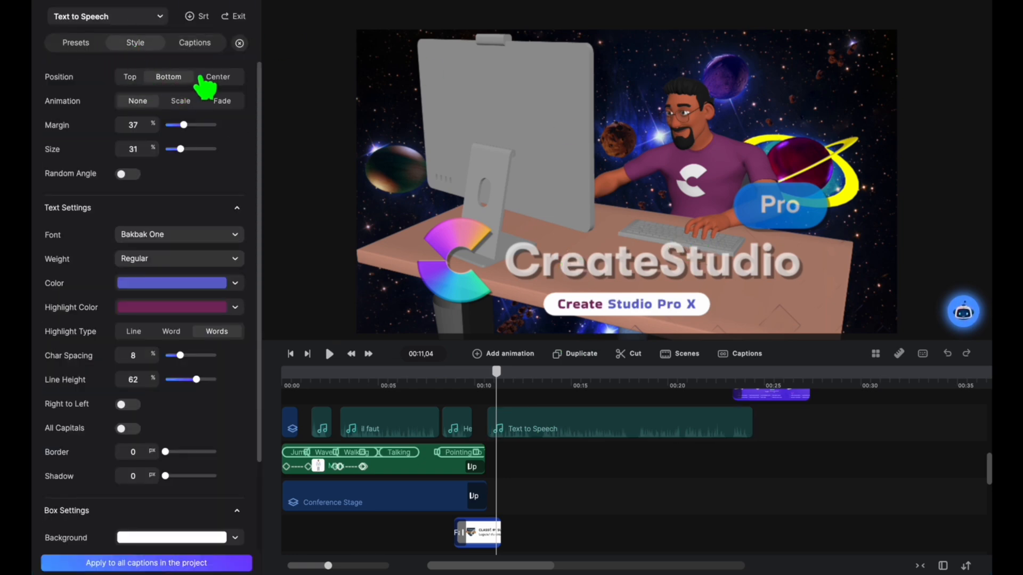
click(128, 78)
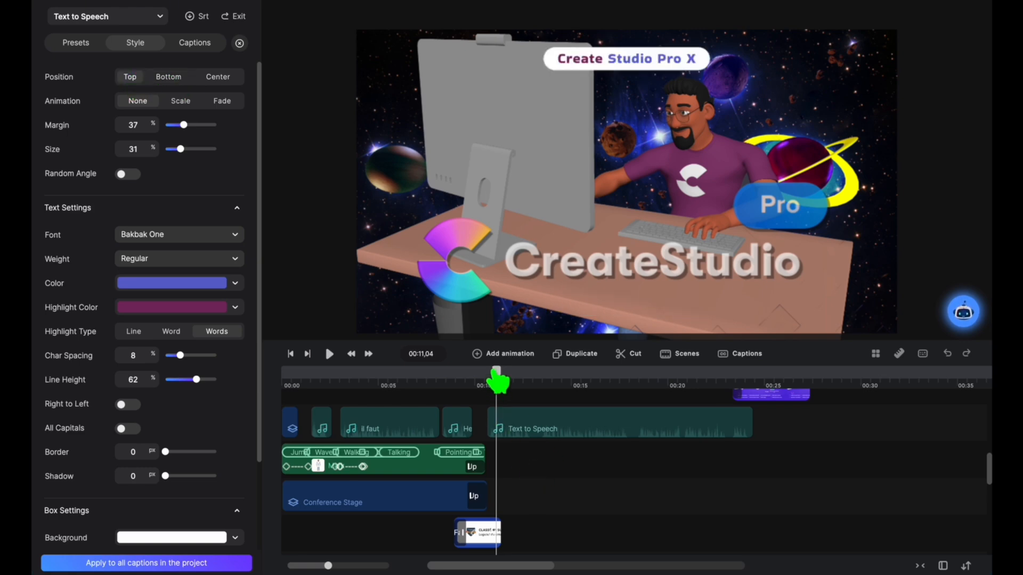
drag(497, 375, 489, 417)
click(329, 354)
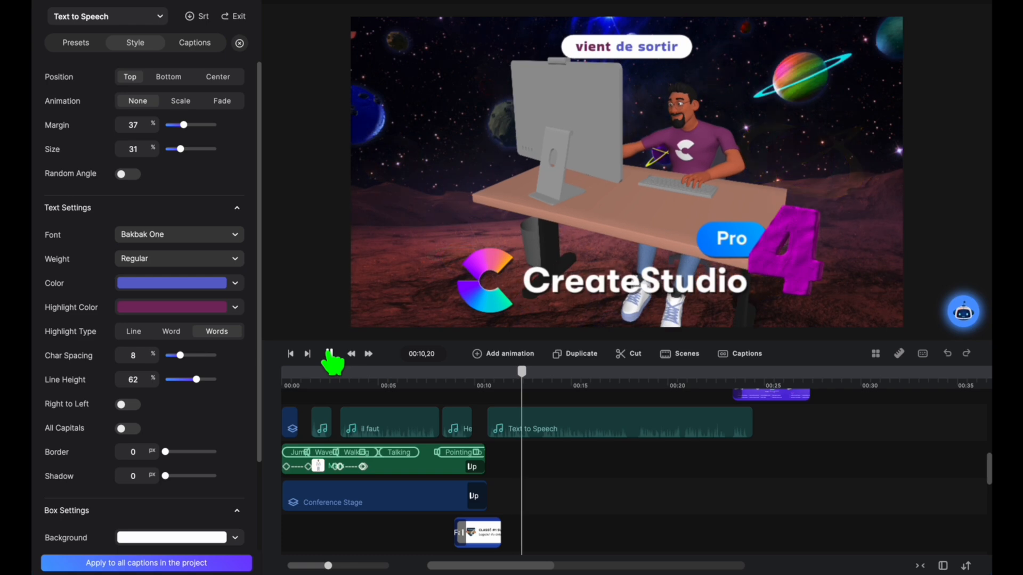
click(329, 355)
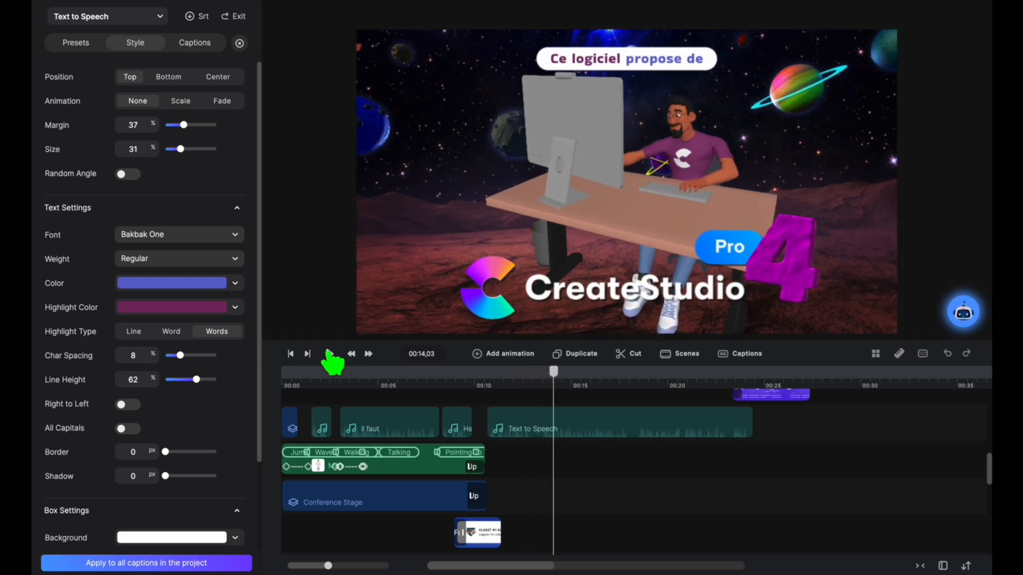
drag(553, 376, 497, 376)
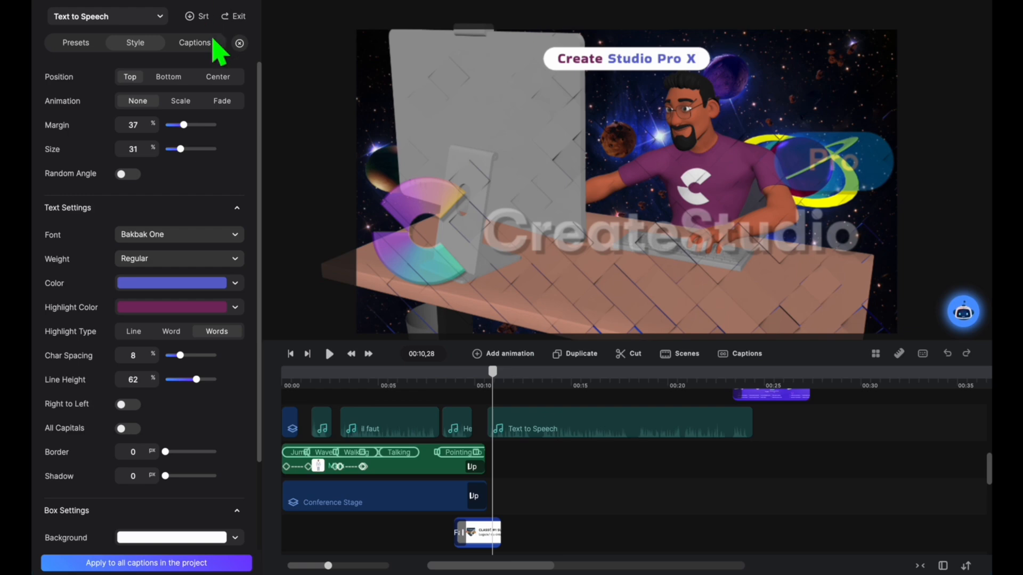
Step: Correct the first Text to Speech caption to "Create Studio Pro 4", and play the video from just before the clip onward
click(204, 48)
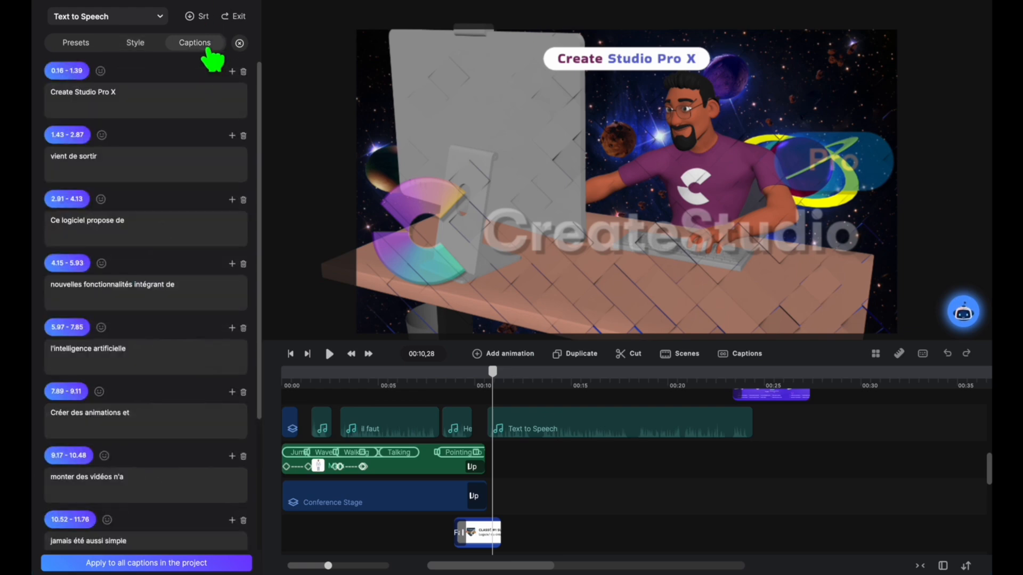
click(121, 100)
key(BackSpace)
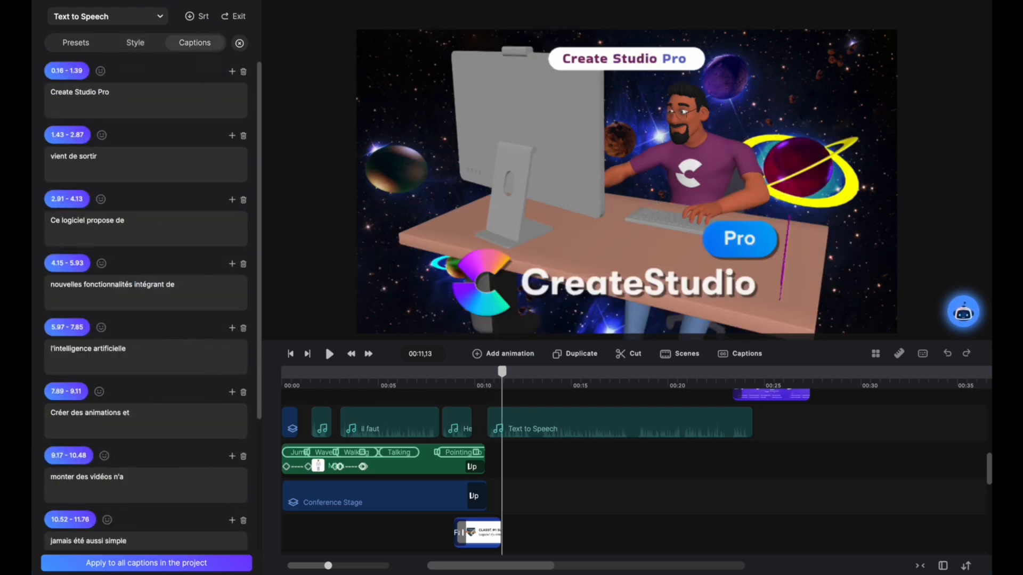
click(478, 373)
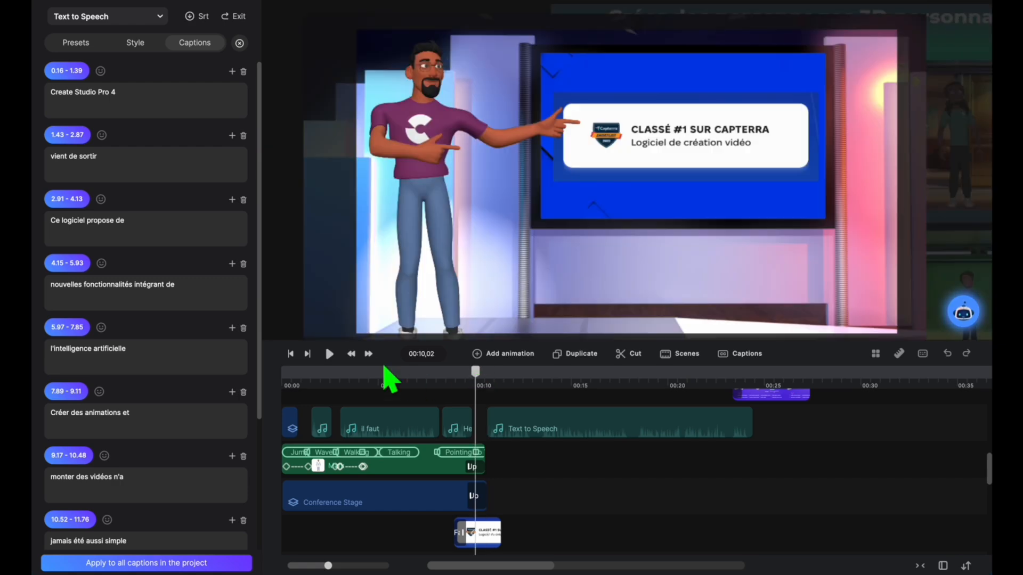
click(329, 354)
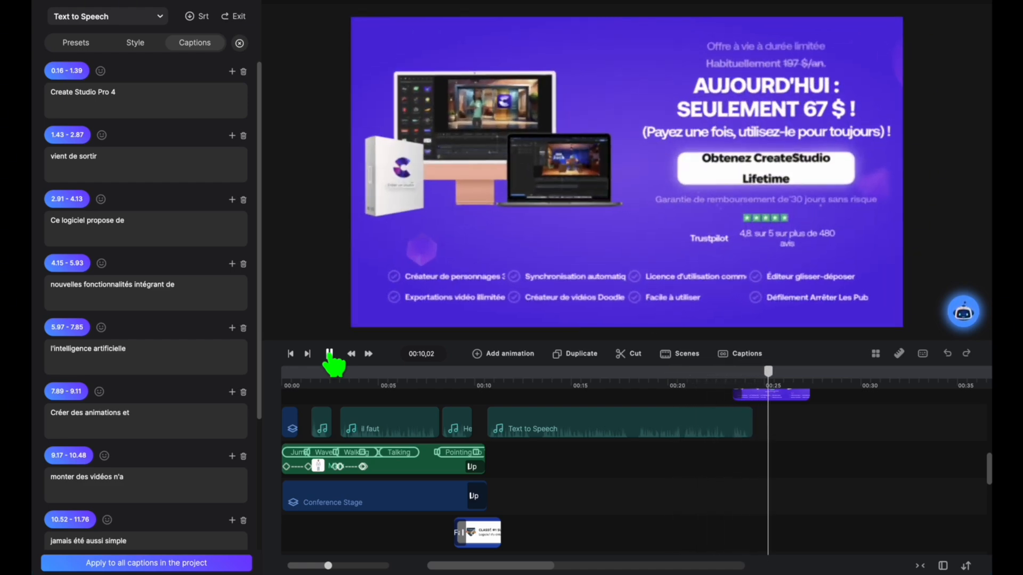
Step: Replay the clip's ending and punctuate the Text to Speech captions as "et rapide !", "Regardez ça :" and "l'intelligence artificielle."
click(734, 391)
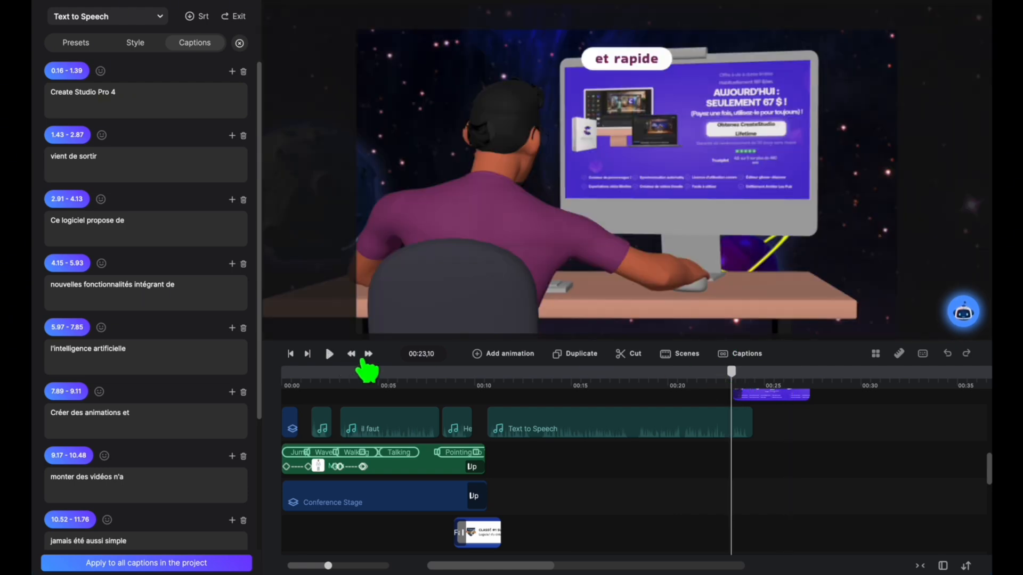
click(725, 372)
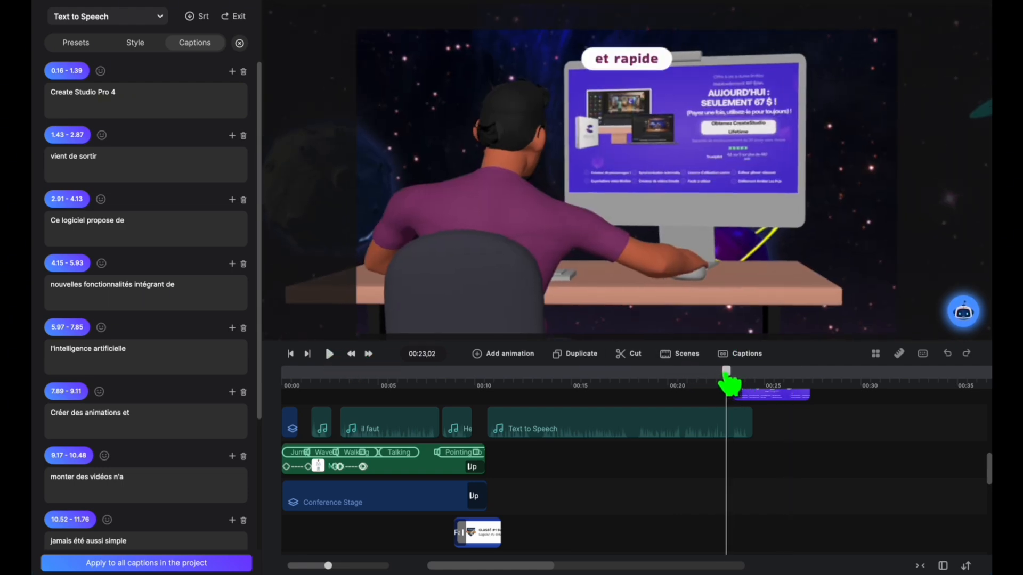
click(328, 355)
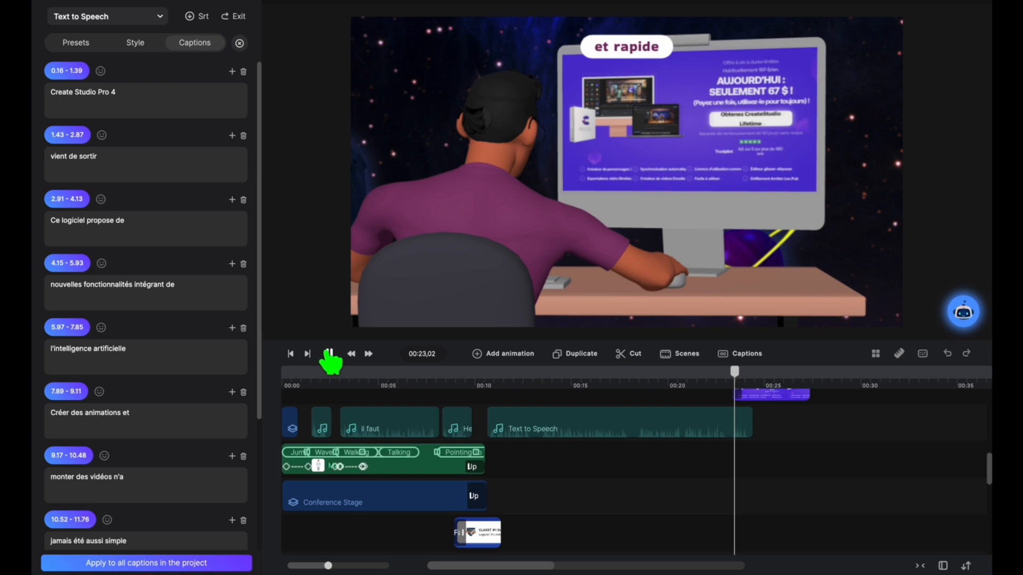
click(329, 354)
scroll(193, 456, down, 3)
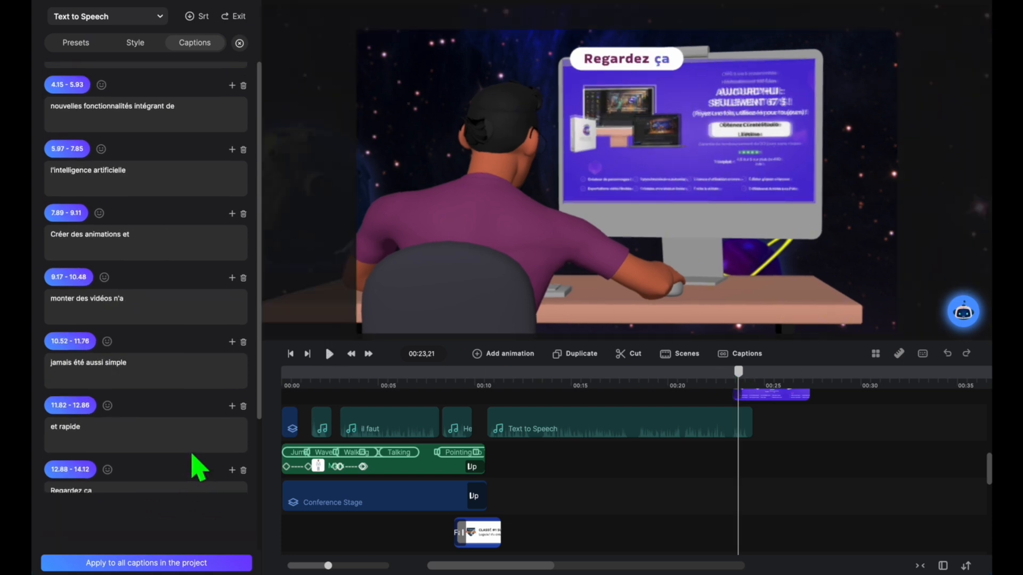
click(114, 430)
text(!)
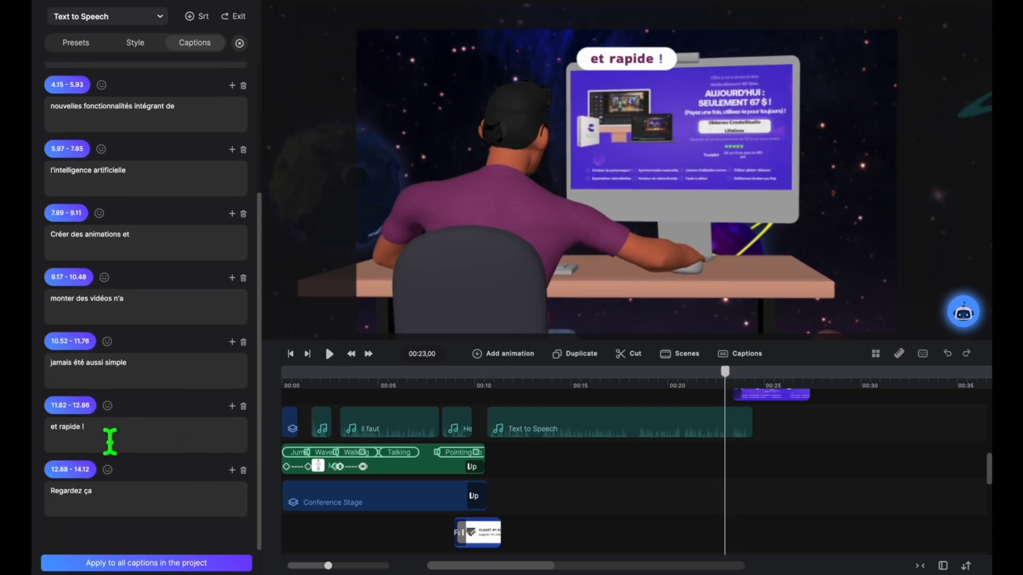
click(136, 503)
text(;)
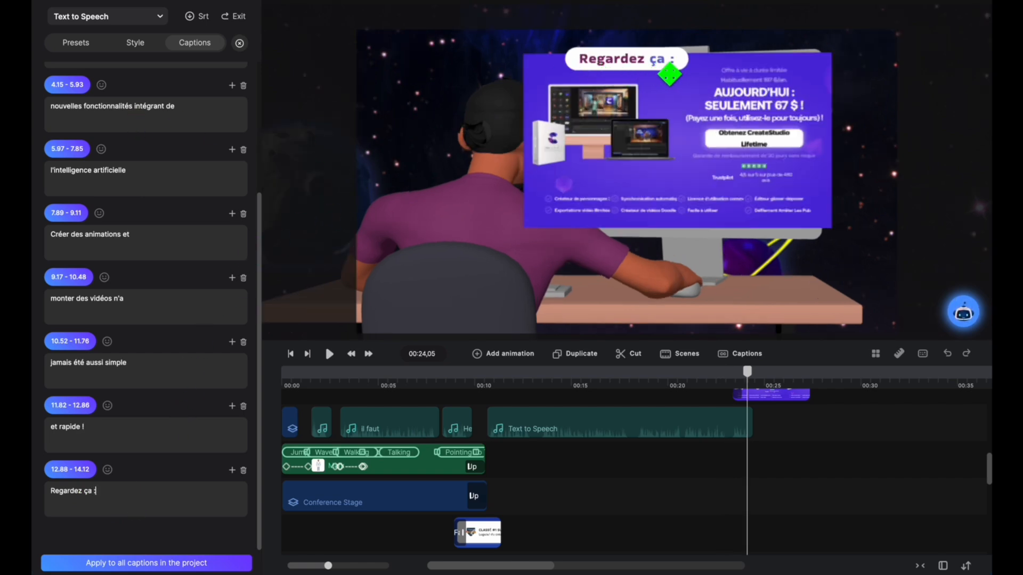
click(201, 187)
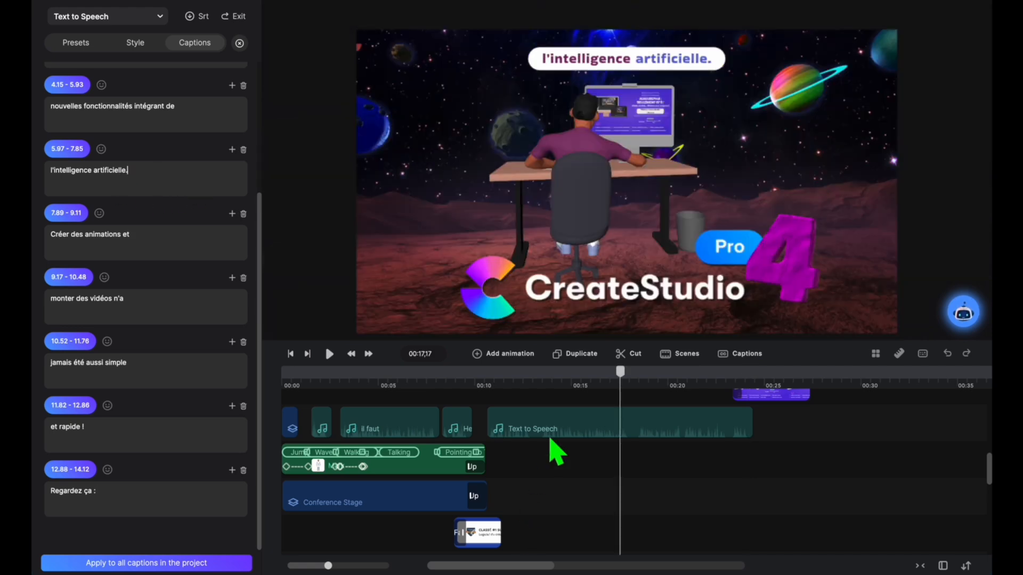
Step: Set the Text to Speech captions' character spacing to 1%, and apply their style to all captions in the project
click(563, 434)
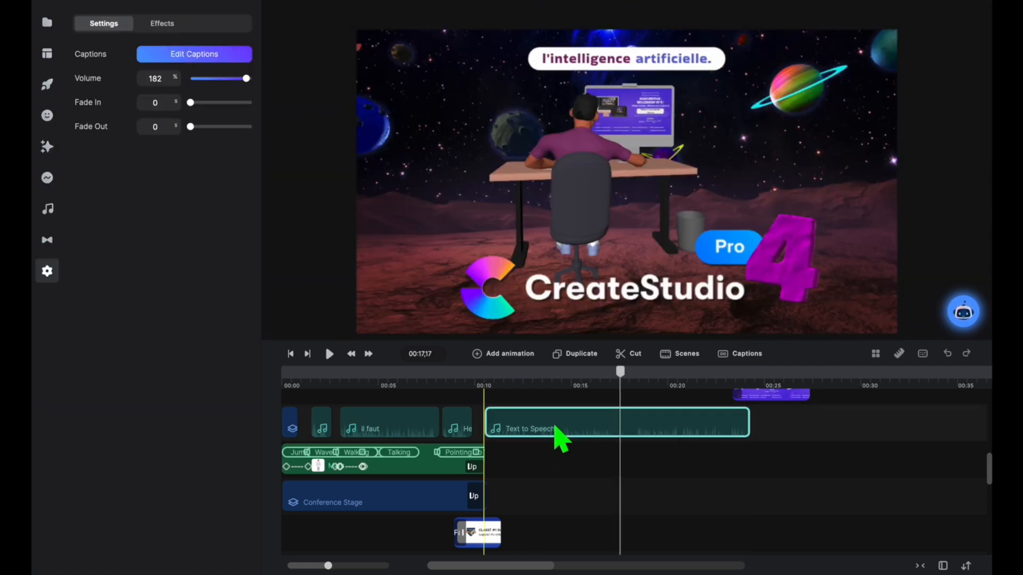
click(194, 58)
click(136, 44)
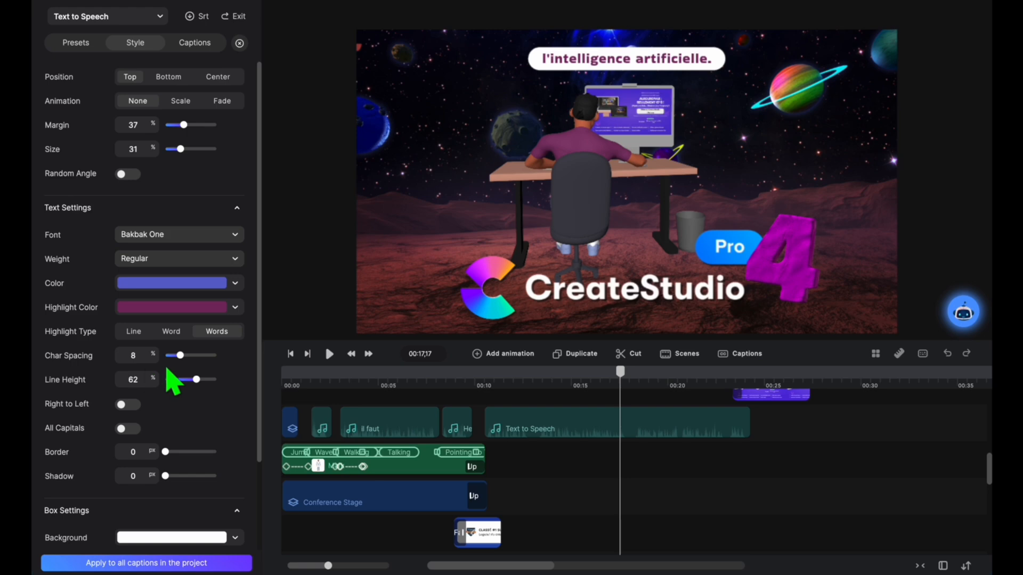
drag(163, 360, 144, 358)
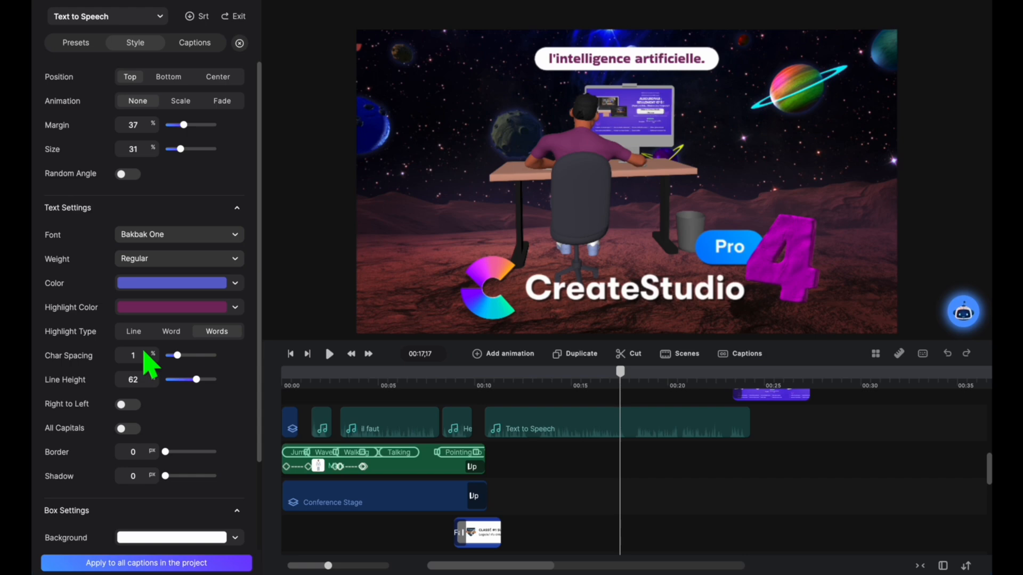
scroll(158, 567, down, 1)
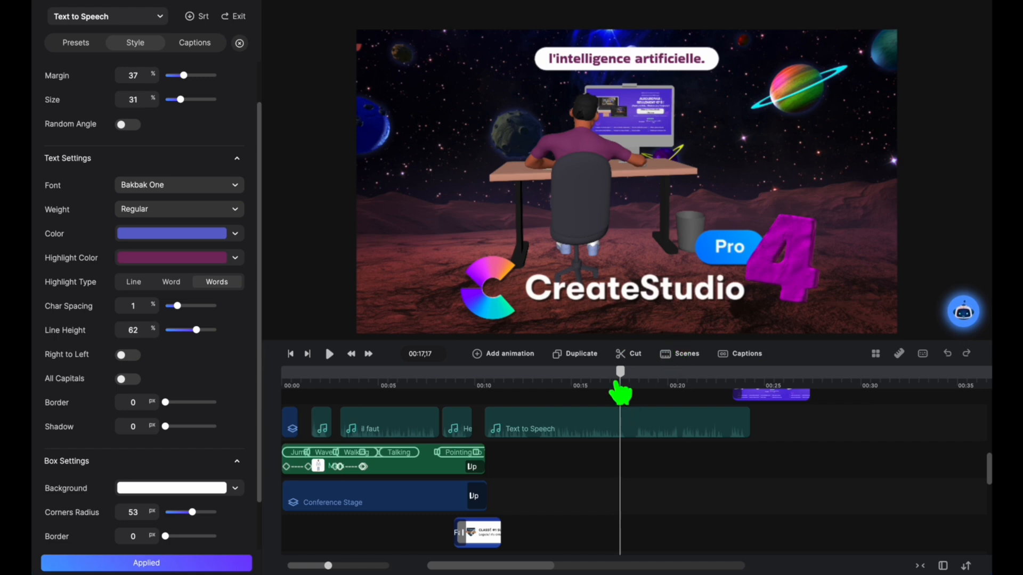
Step: Play the whole video from the beginning to check the captions' text, timing and style
drag(620, 393, 377, 394)
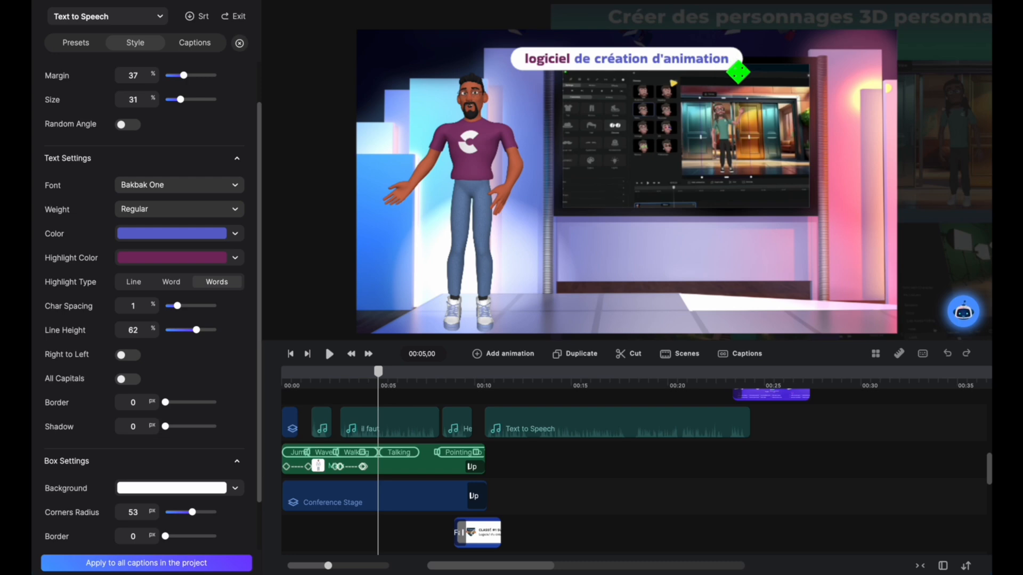
drag(378, 372, 285, 370)
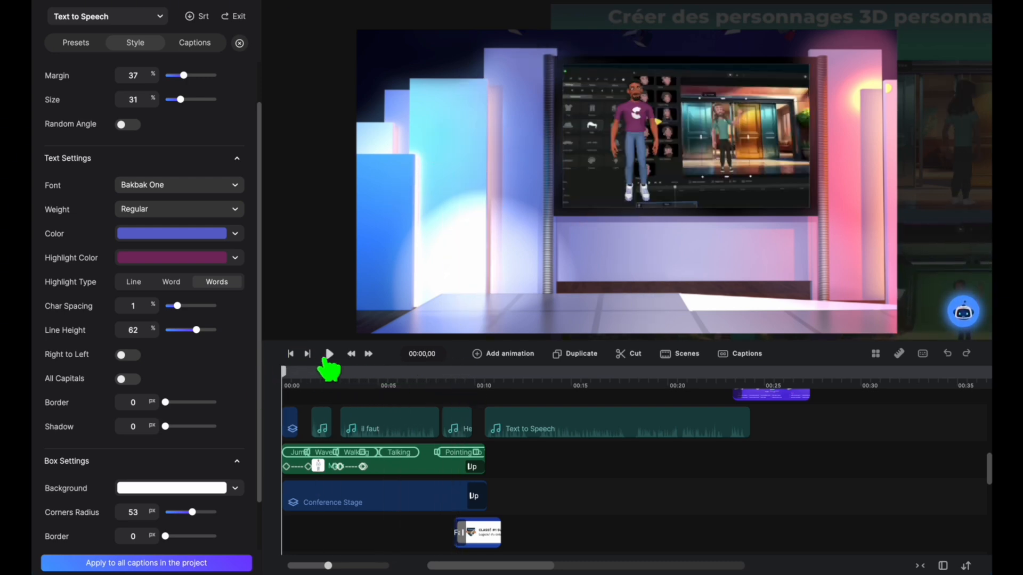
click(330, 354)
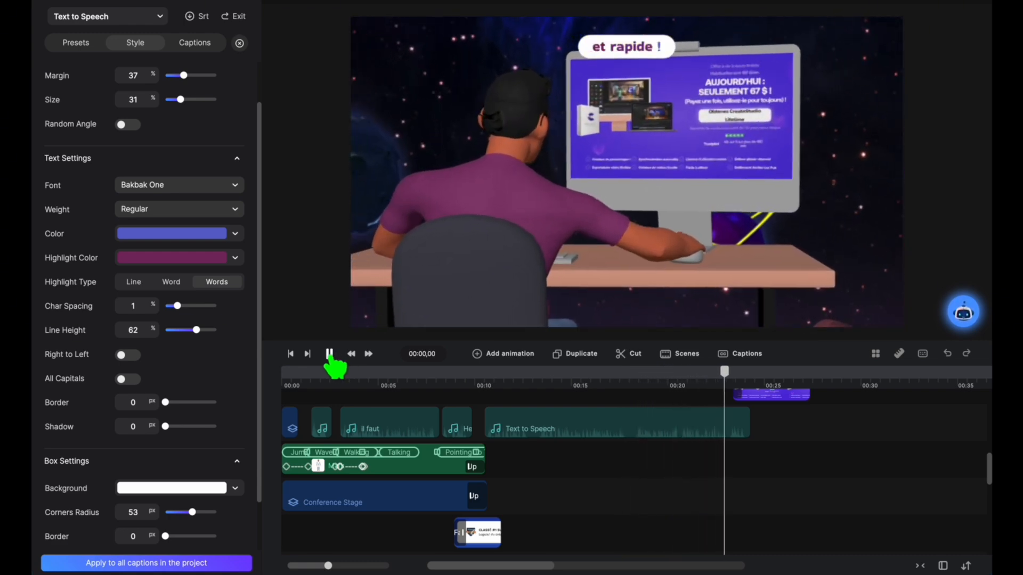
click(329, 354)
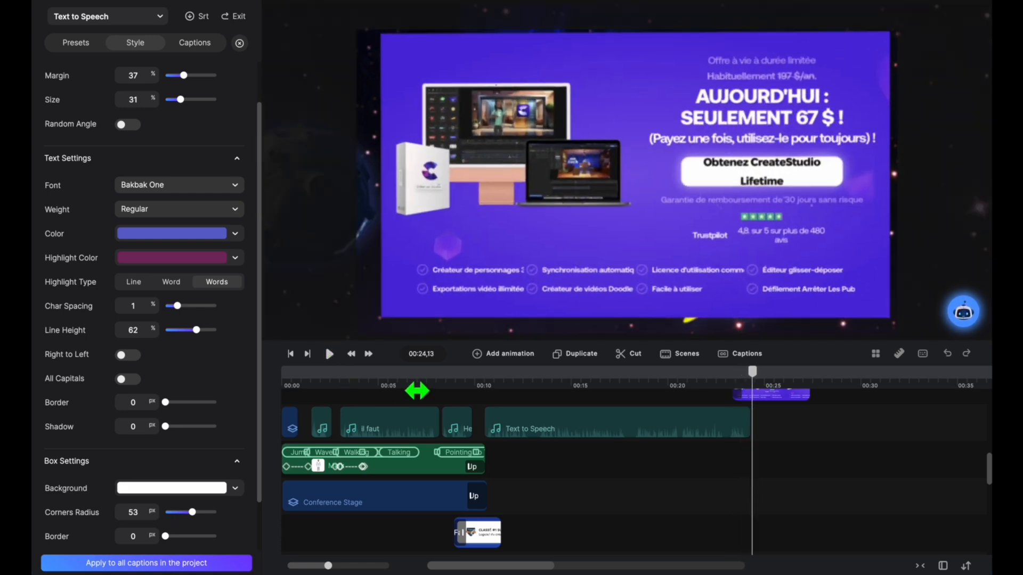
Step: Set the captions of the Hey salut clip just before the Text to Speech clip to the bottom position
mouse_move(417, 391)
mouse_down()
mouse_move(367, 393)
mouse_move(422, 394)
mouse_up()
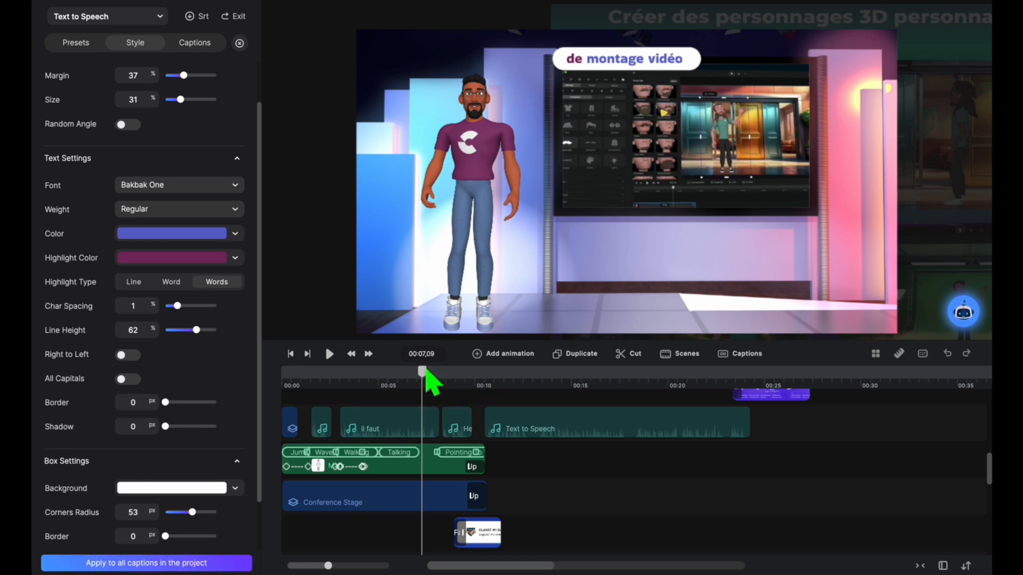
click(460, 385)
click(459, 430)
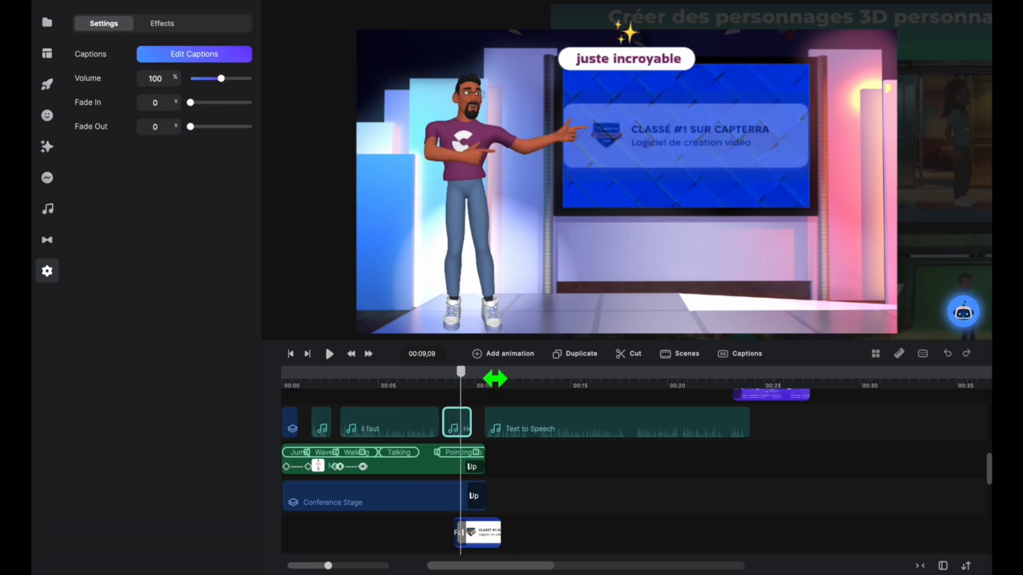
click(181, 59)
click(169, 77)
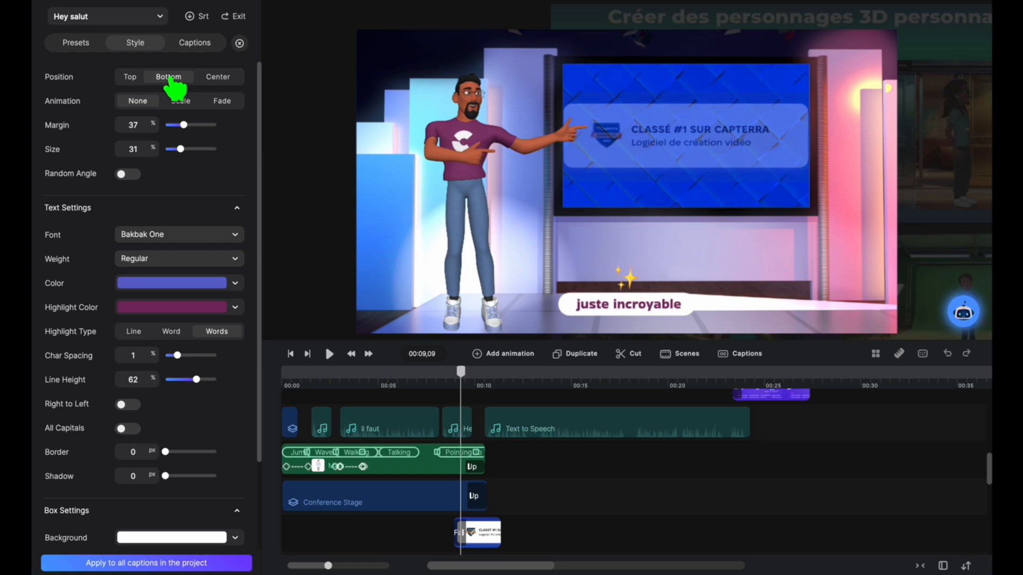
Step: Set the captions of the il faut clip and the first Hey salut clip to the bottom position
click(423, 426)
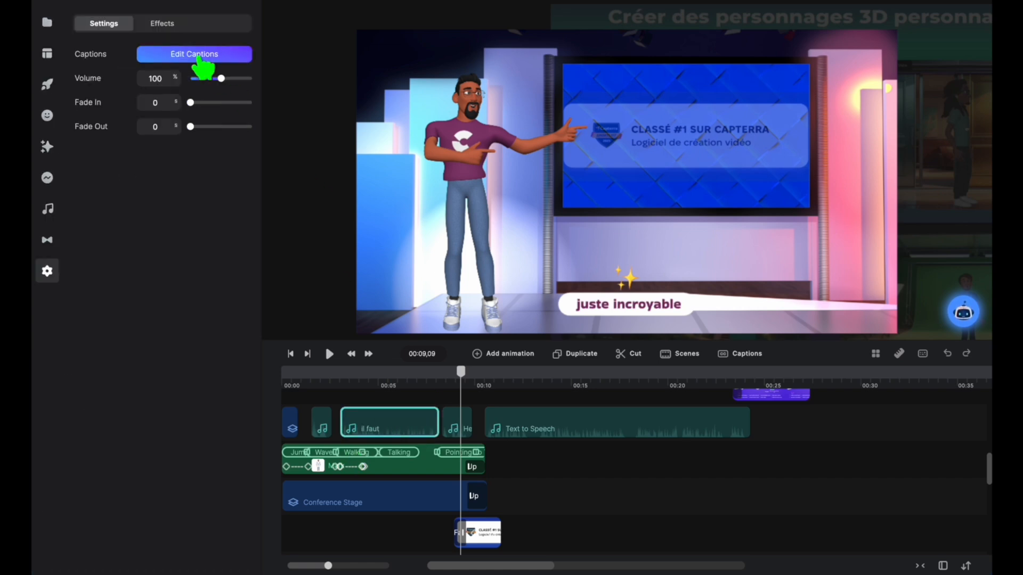
click(201, 61)
click(184, 79)
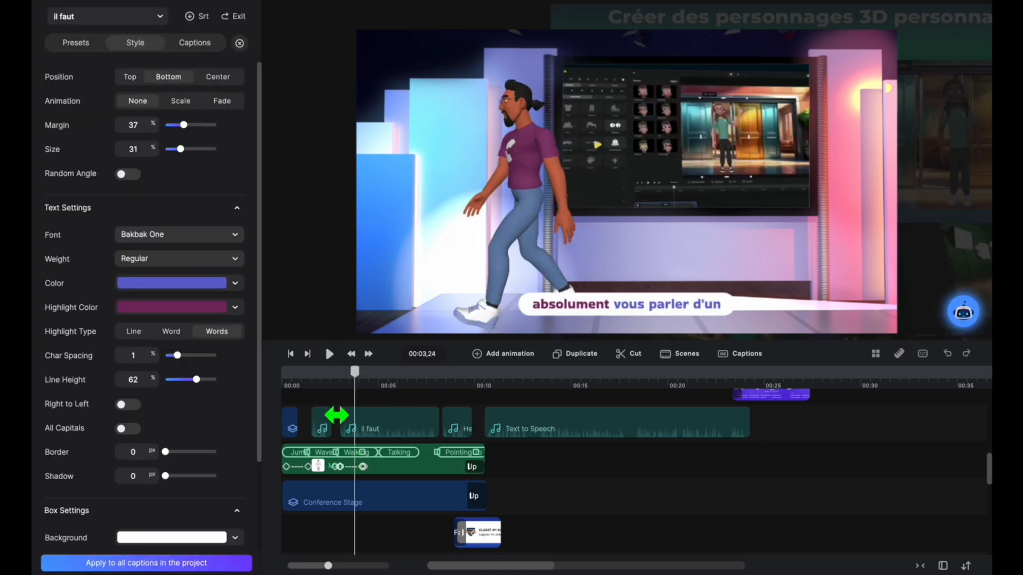
click(322, 424)
click(206, 53)
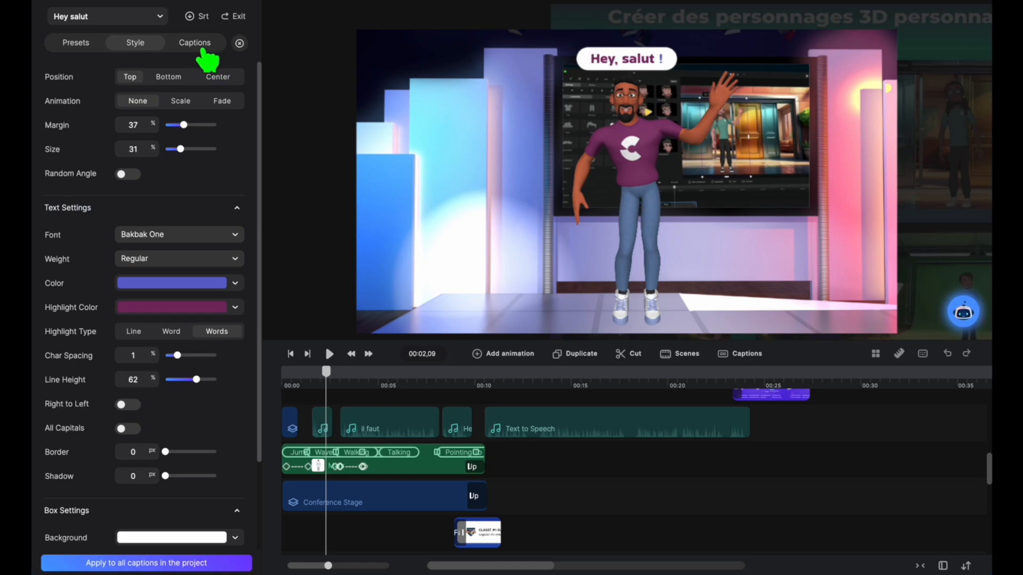
click(165, 77)
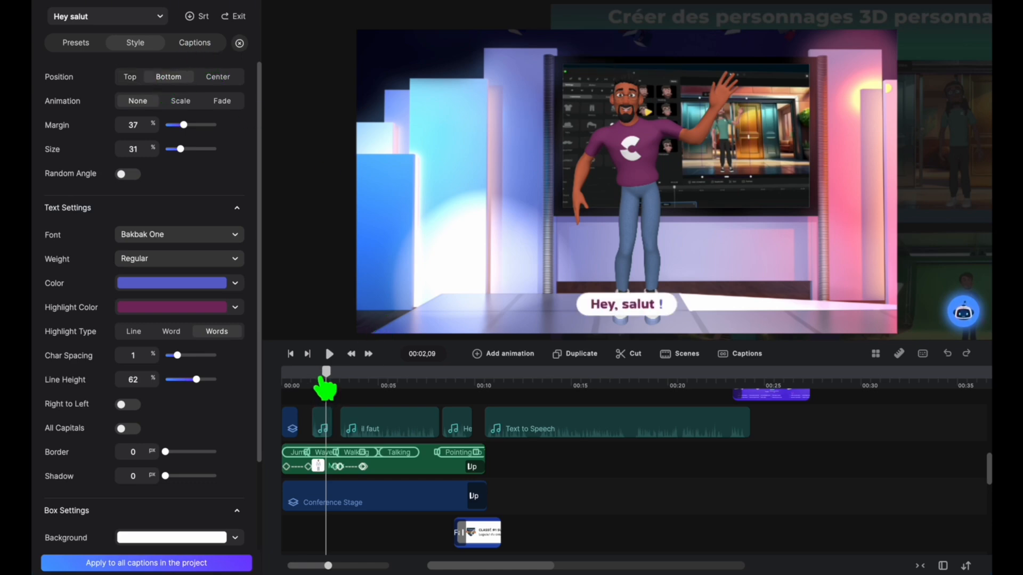
Step: Open the Text to Speech clip's captions near its start, begin deleting them, and decline the deletion
drag(325, 382, 512, 386)
click(525, 430)
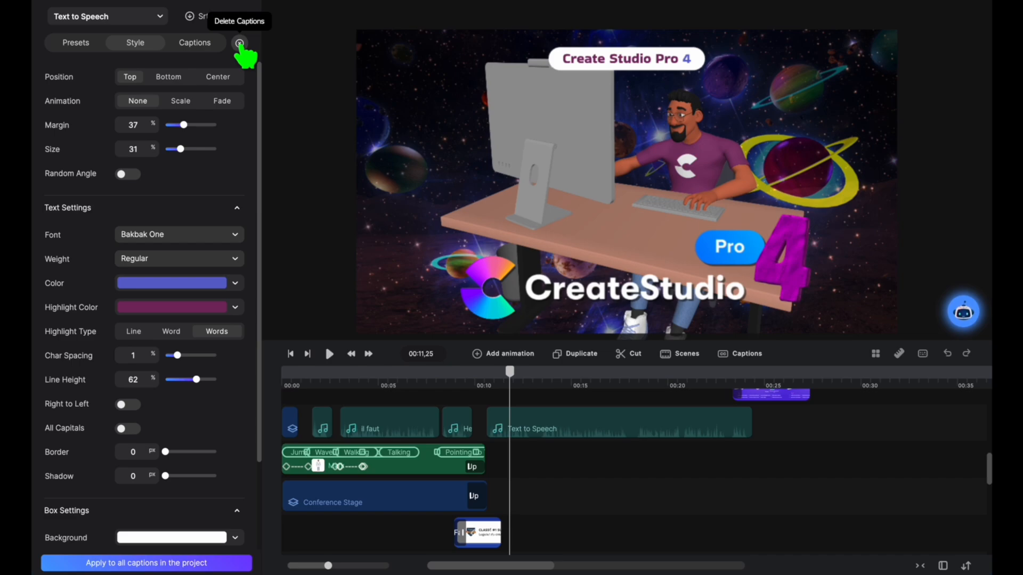
click(239, 44)
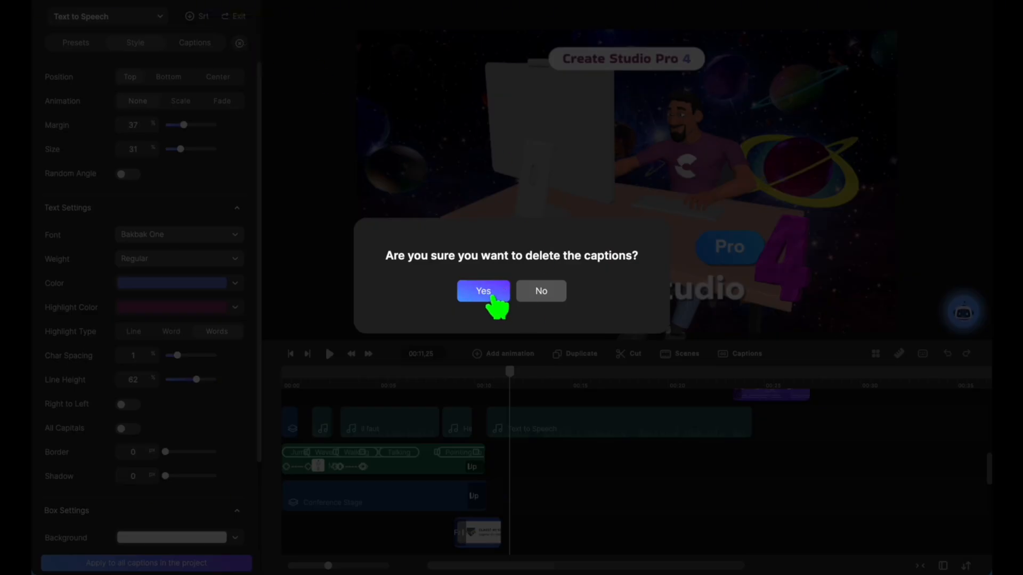
click(551, 293)
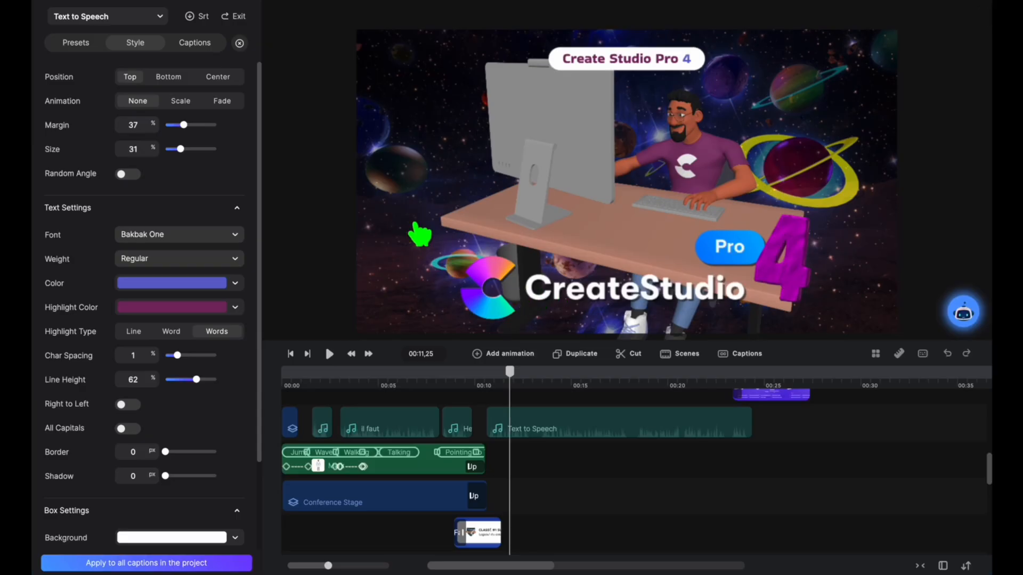
Step: Review the caption presets and the position, text and box style settings of the Text to Speech clip
click(80, 43)
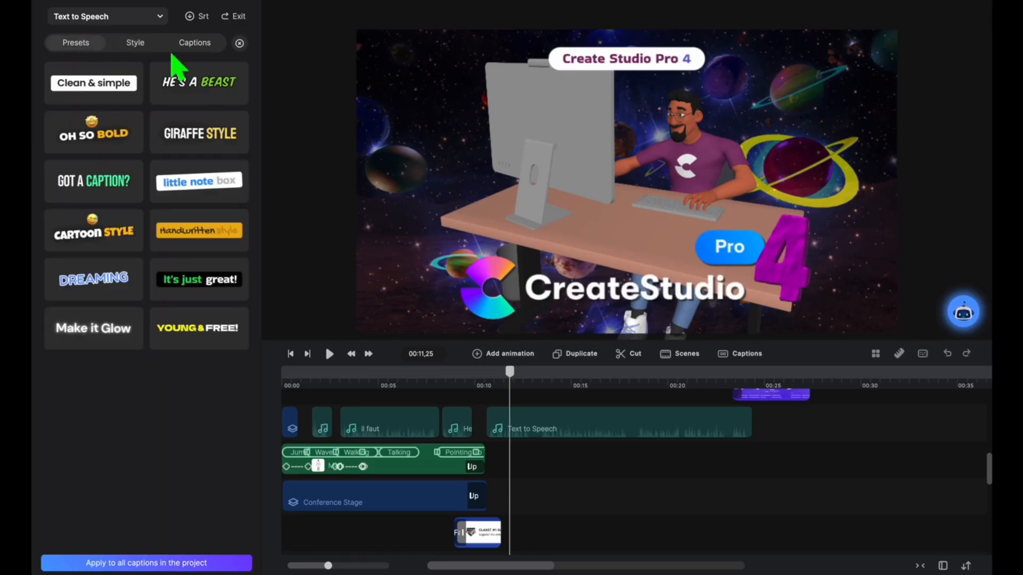
click(134, 44)
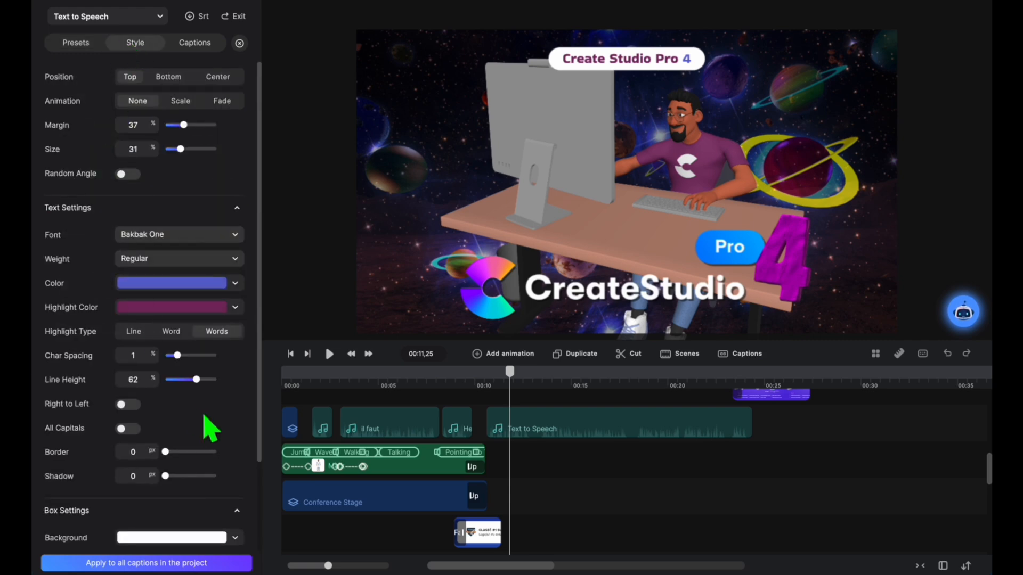
scroll(205, 416, down, 2)
scroll(206, 421, up, 2)
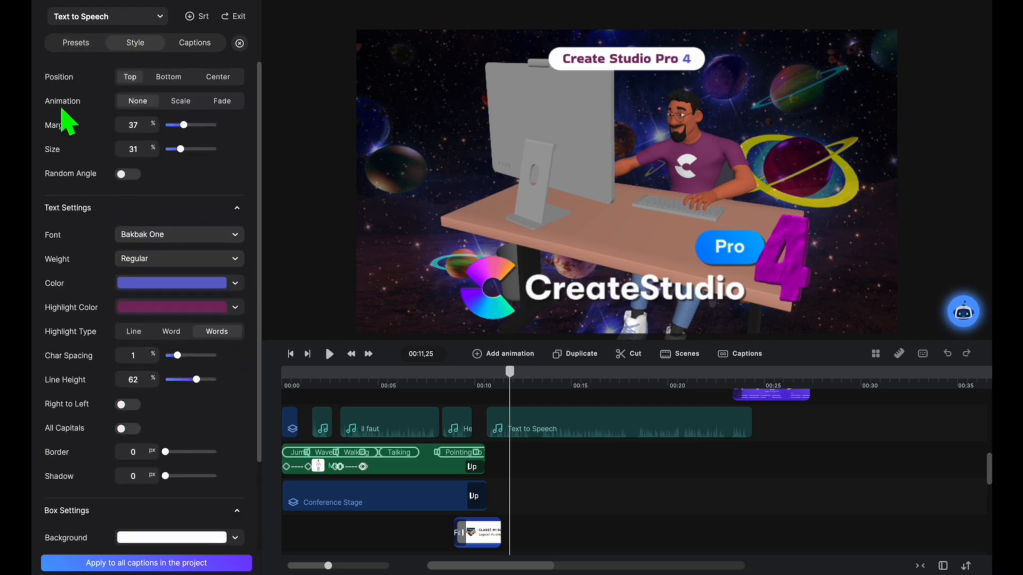
scroll(172, 272, down, 4)
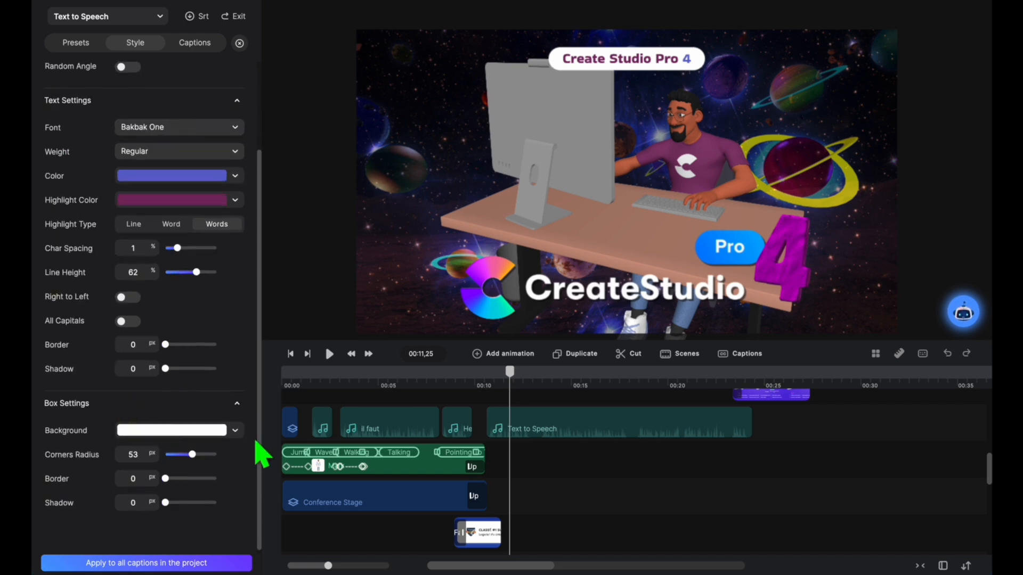
Step: Add an empty caption after "Create Studio Pro 4", open its start and end timing, and delete that caption
click(197, 44)
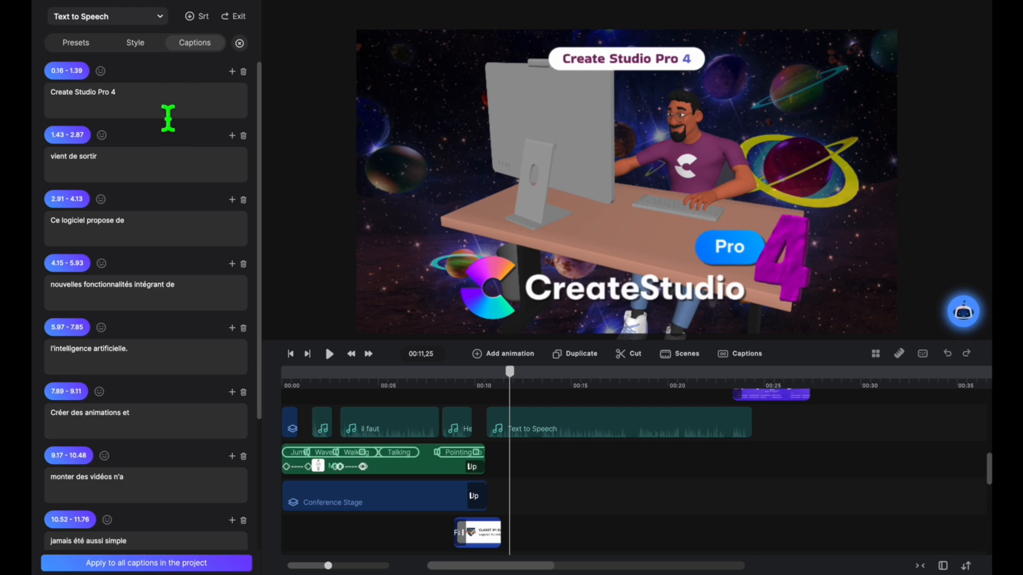
click(232, 71)
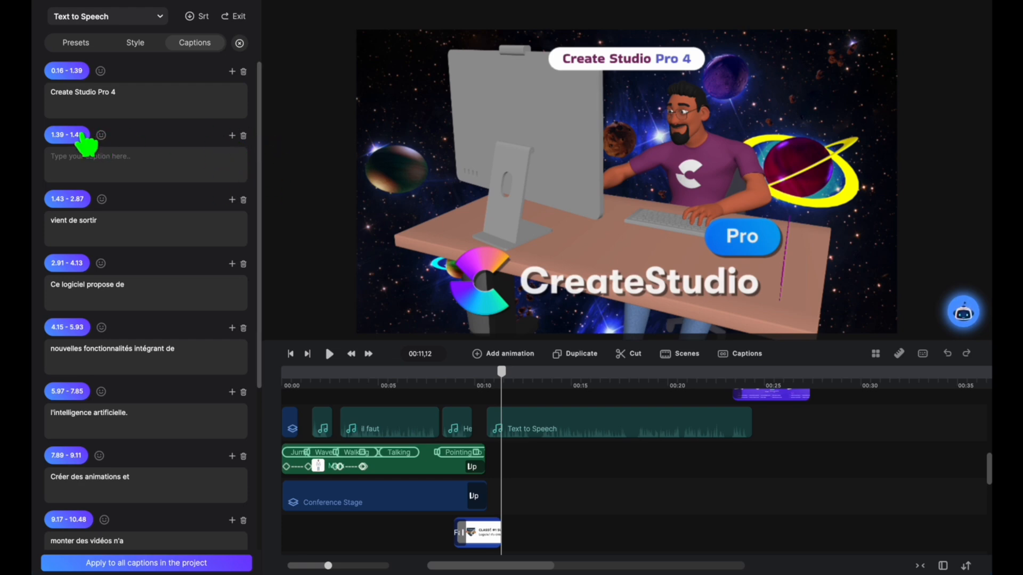
click(79, 135)
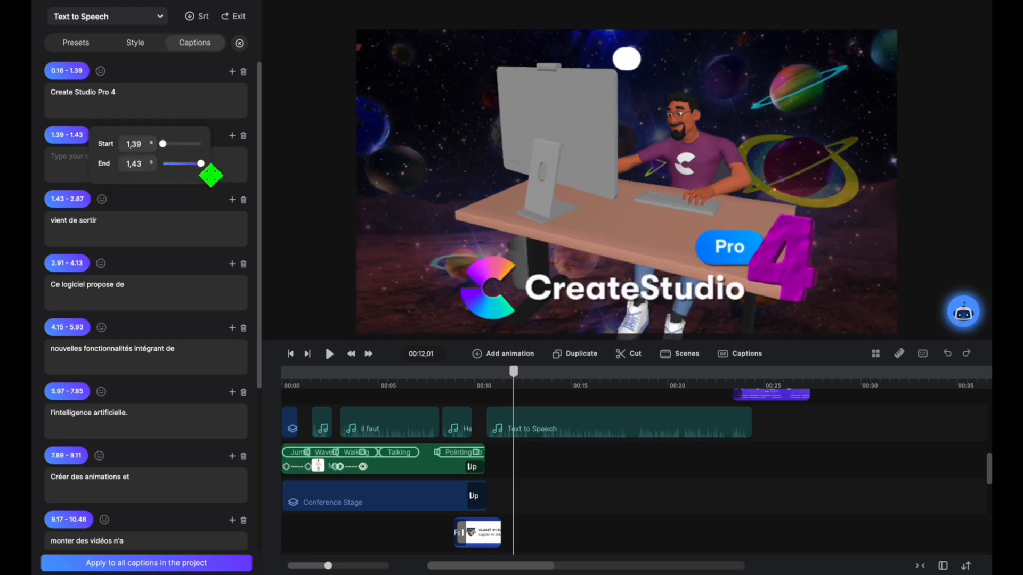
mouse_move(201, 164)
mouse_down()
mouse_move(179, 163)
mouse_move(205, 167)
mouse_up()
click(216, 172)
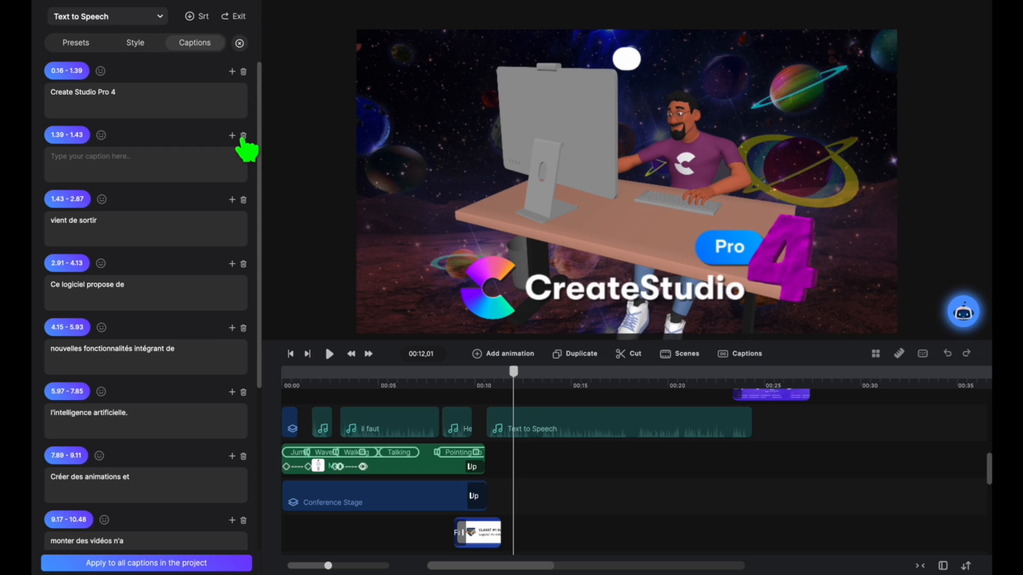
click(244, 136)
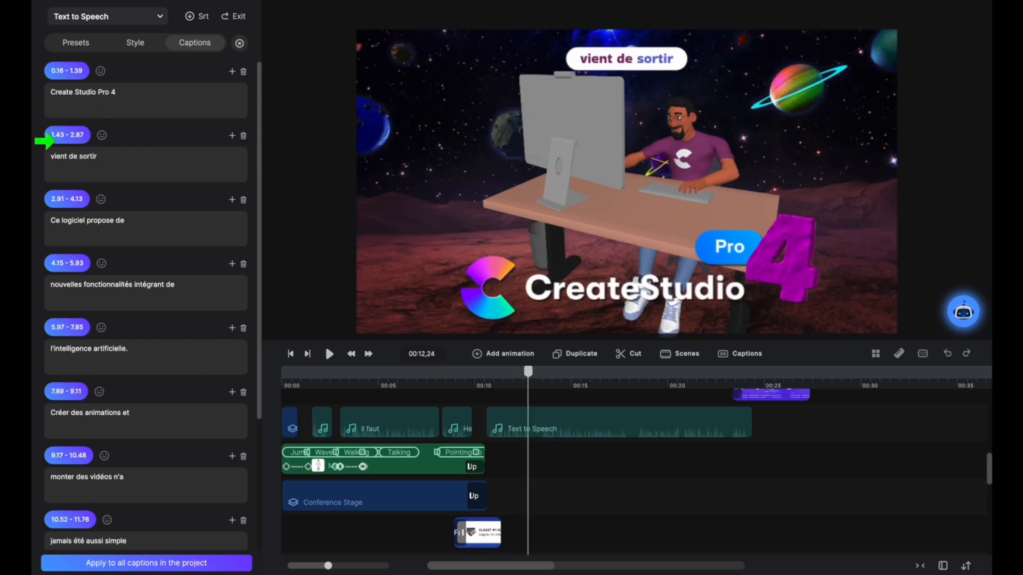
Step: Enter test text in the "Create Studio Pro 4" caption, erase it, and return to the caption presets
click(109, 102)
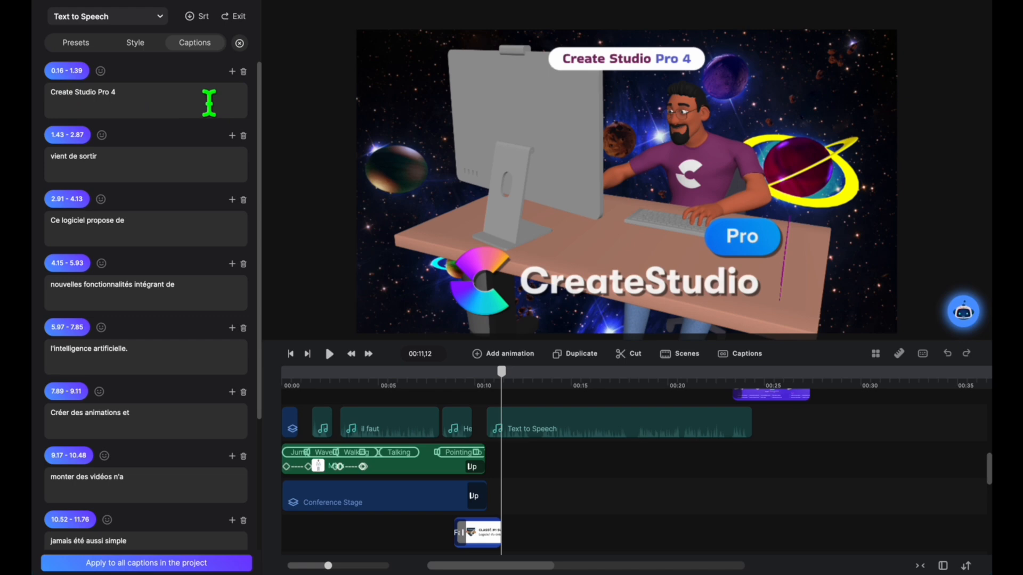
text(mkjvl)
key(BackSpace)
key(BackSpace)
key(BackSpace)
key(BackSpace)
key(BackSpace)
click(137, 42)
click(67, 44)
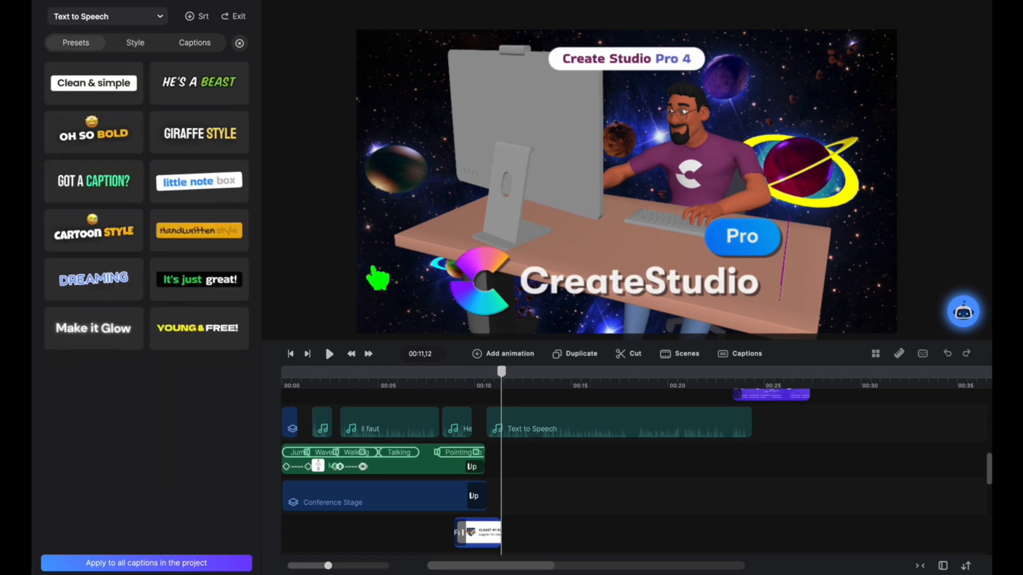